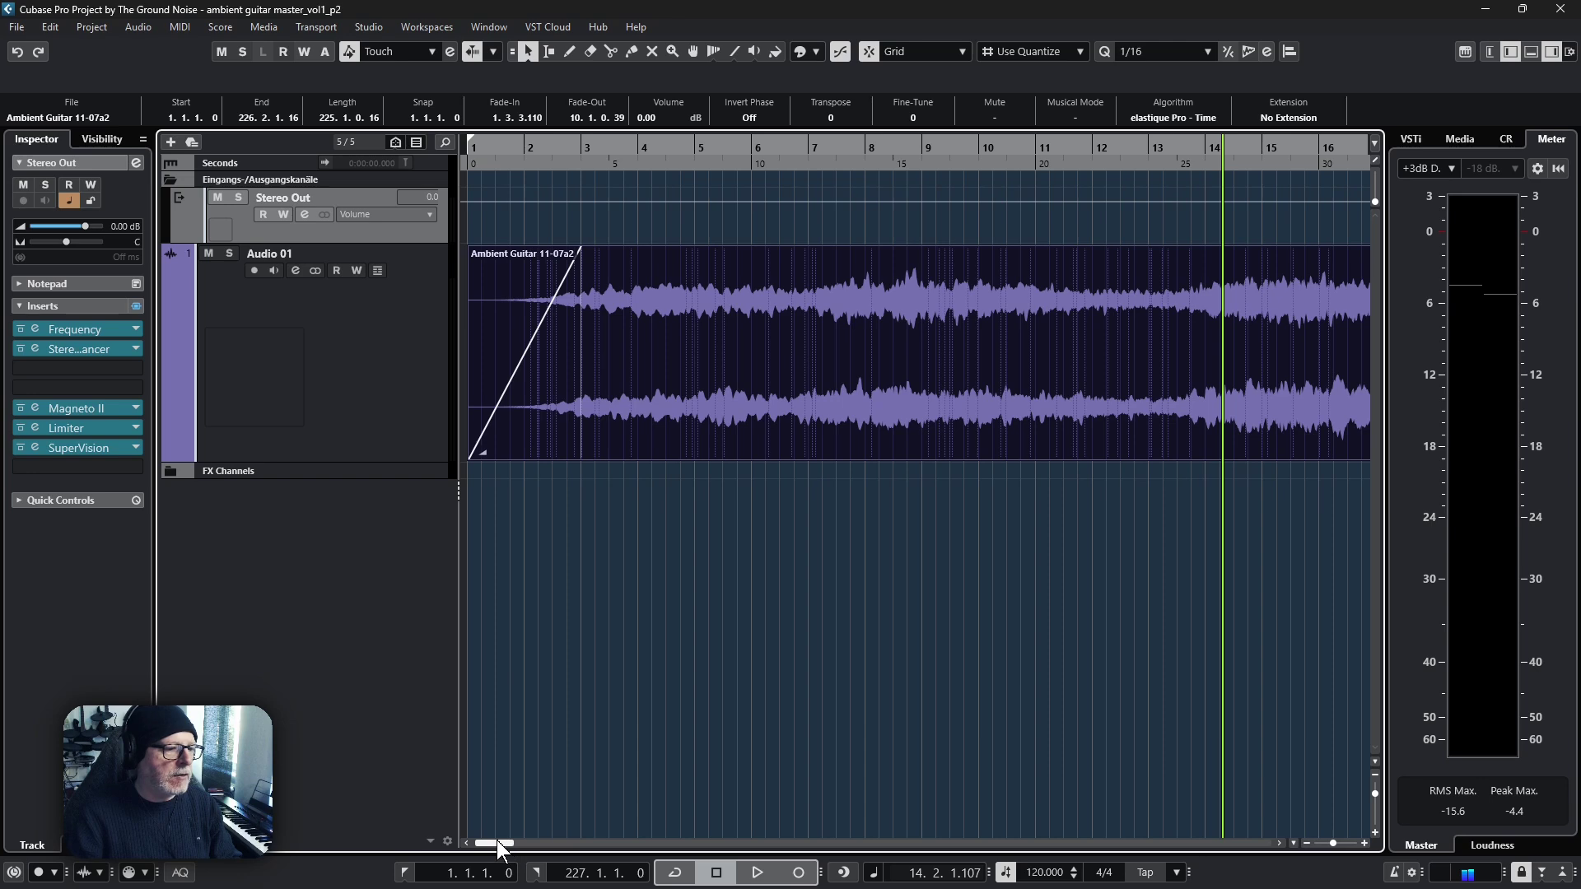
# Start playback further along the timeline and bypass the StereoEnhancer, Magneto II and Limiter inserts on the Stereo Out
pyautogui.moveTo(497, 842); pyautogui.dragTo(1054, 786)
pyautogui.moveTo(1054, 786); pyautogui.dragTo(956, 781)
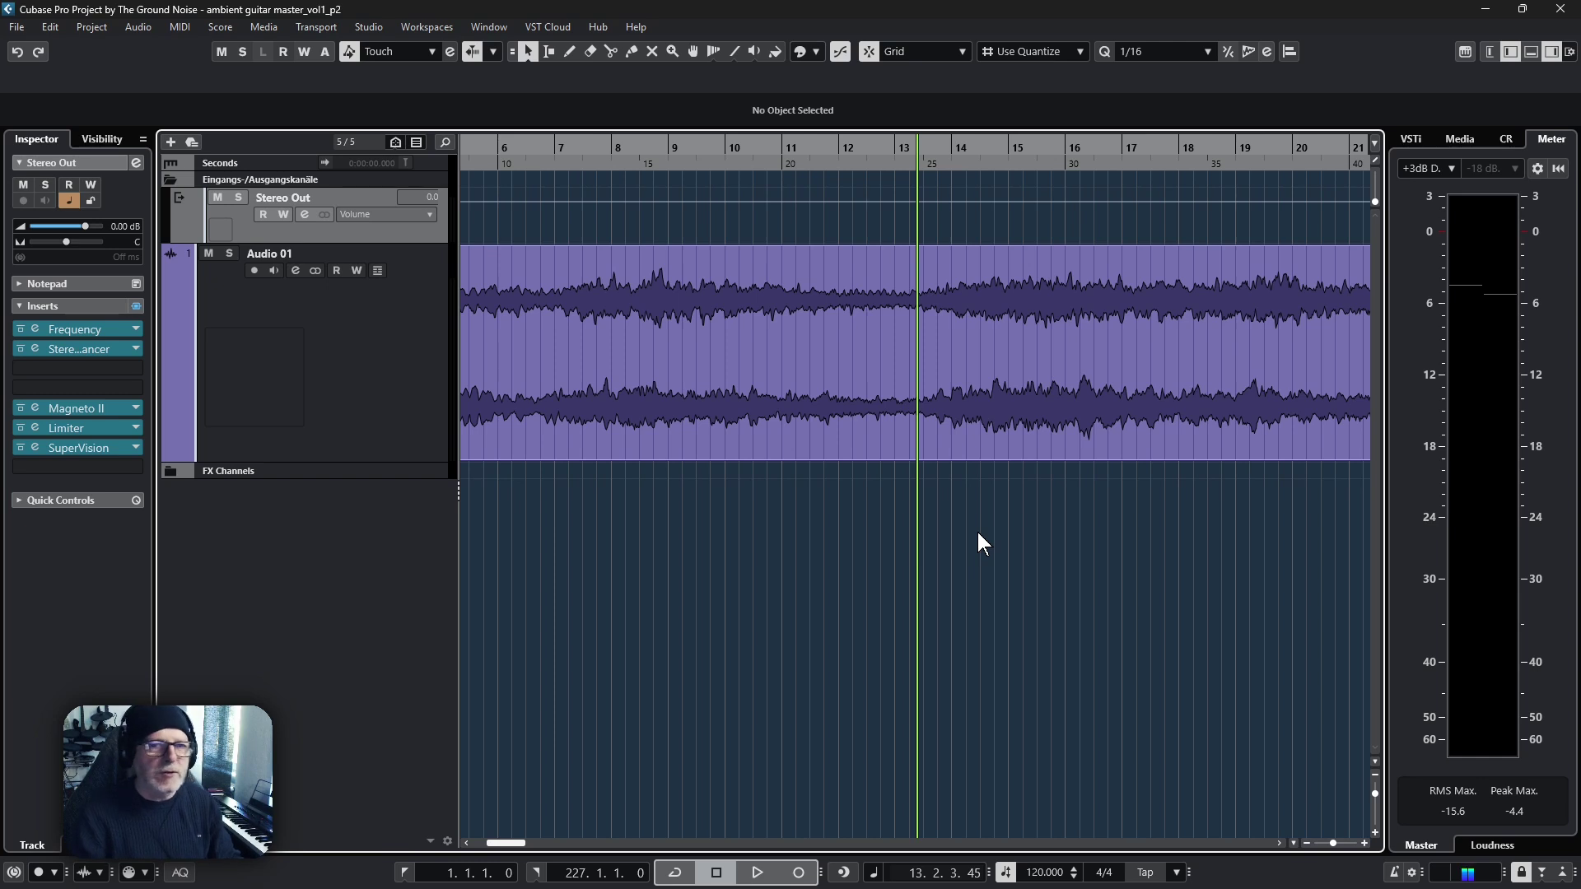
pyautogui.press('space')
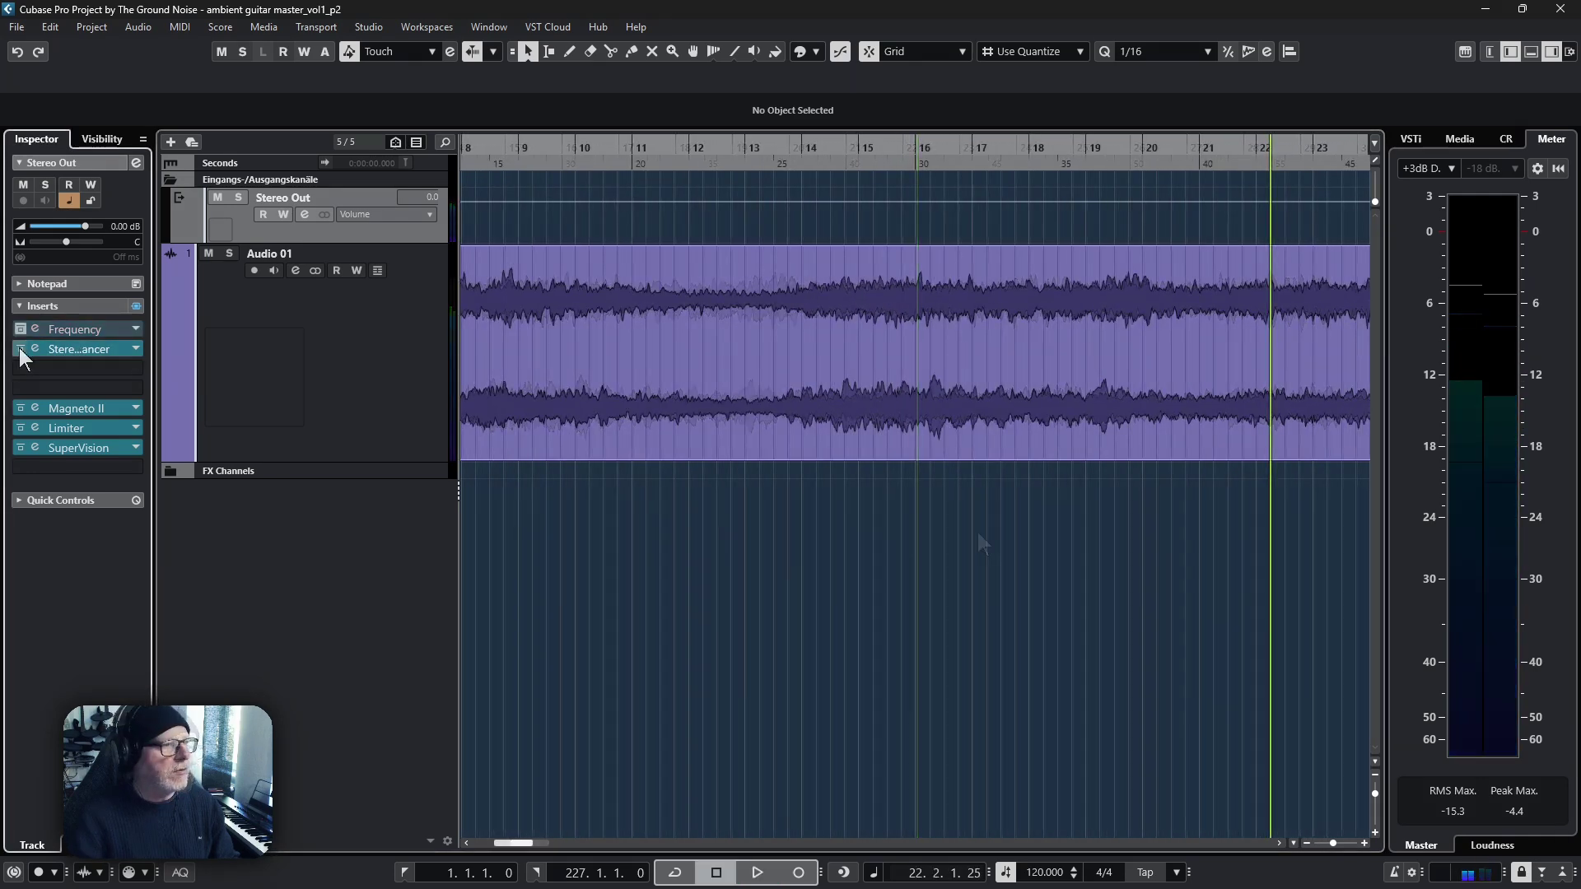
pyautogui.click(18, 348)
pyautogui.click(19, 407)
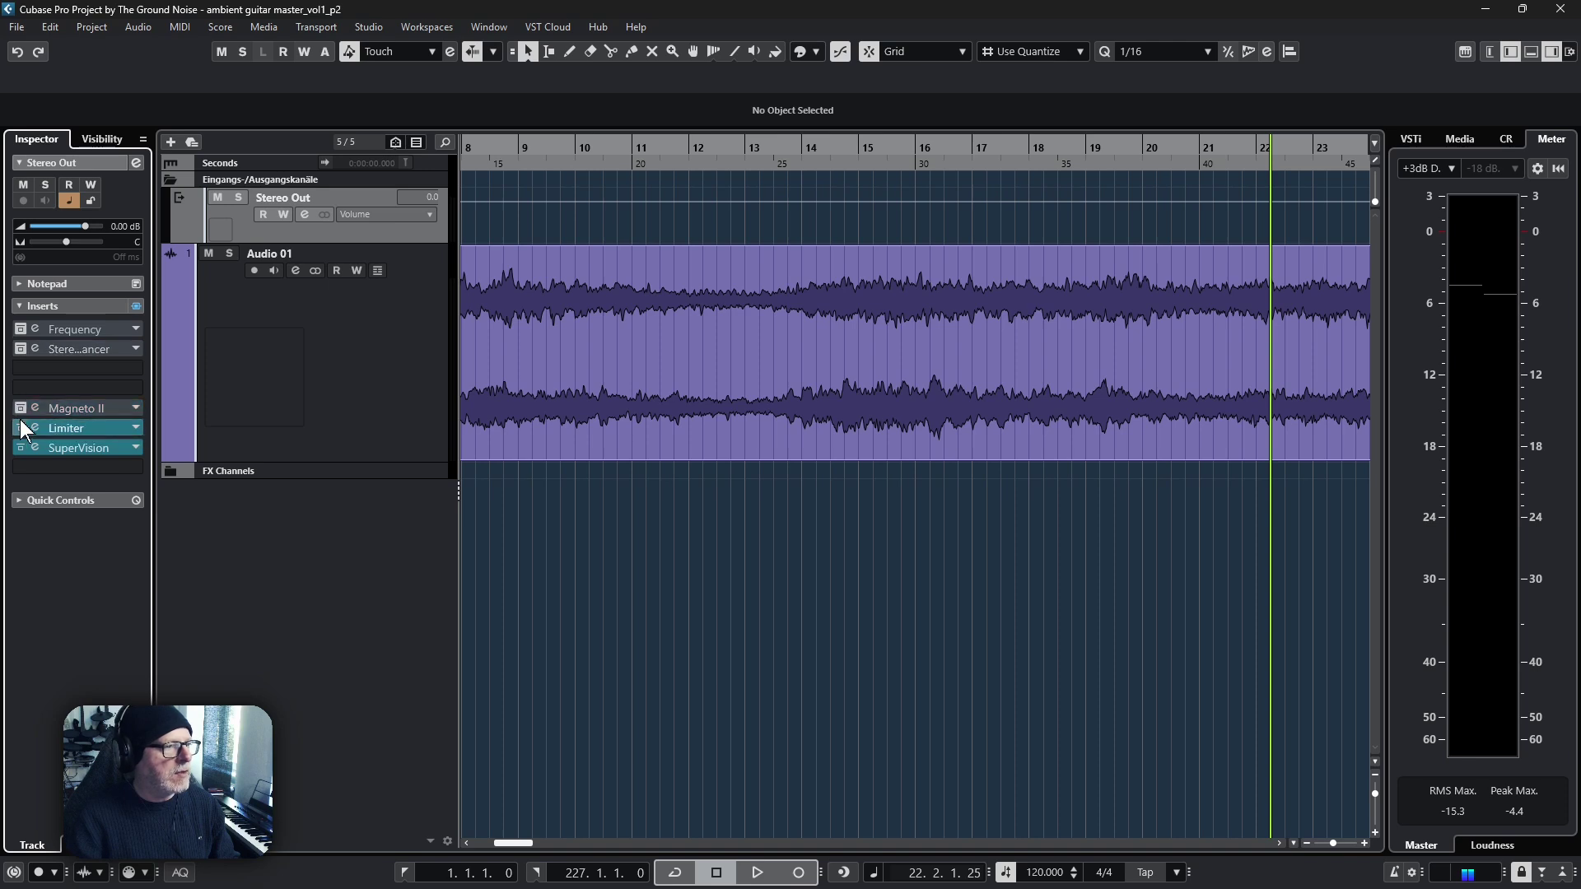
pyautogui.click(18, 428)
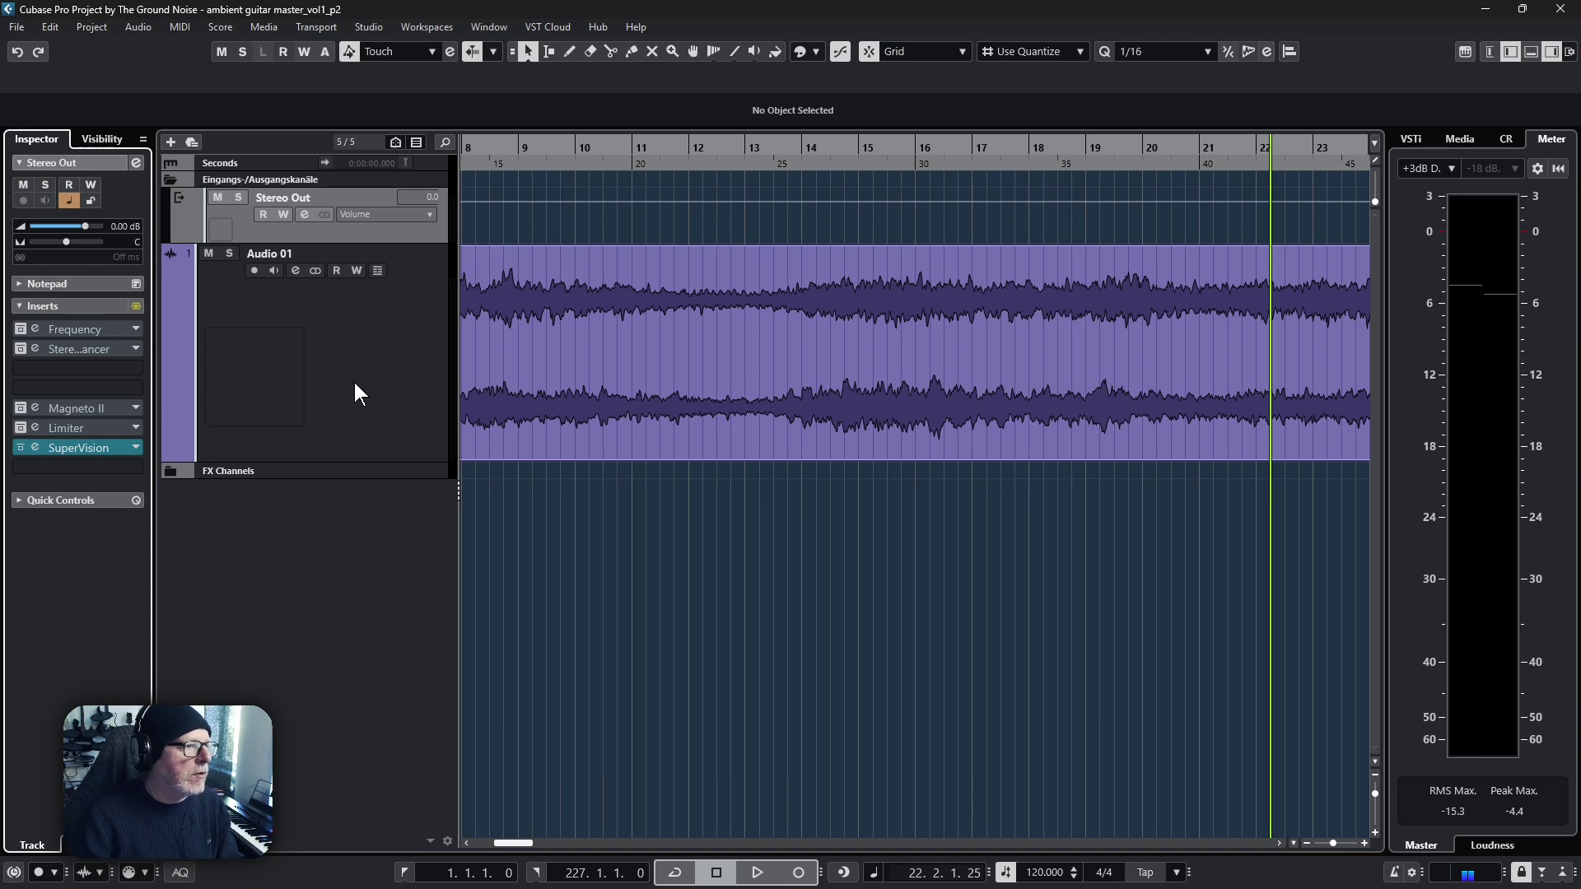
# Play the track and reactivate the StereoEnhancer and Magneto II inserts one after another to hear each effect, and stop playback
pyautogui.press('space')
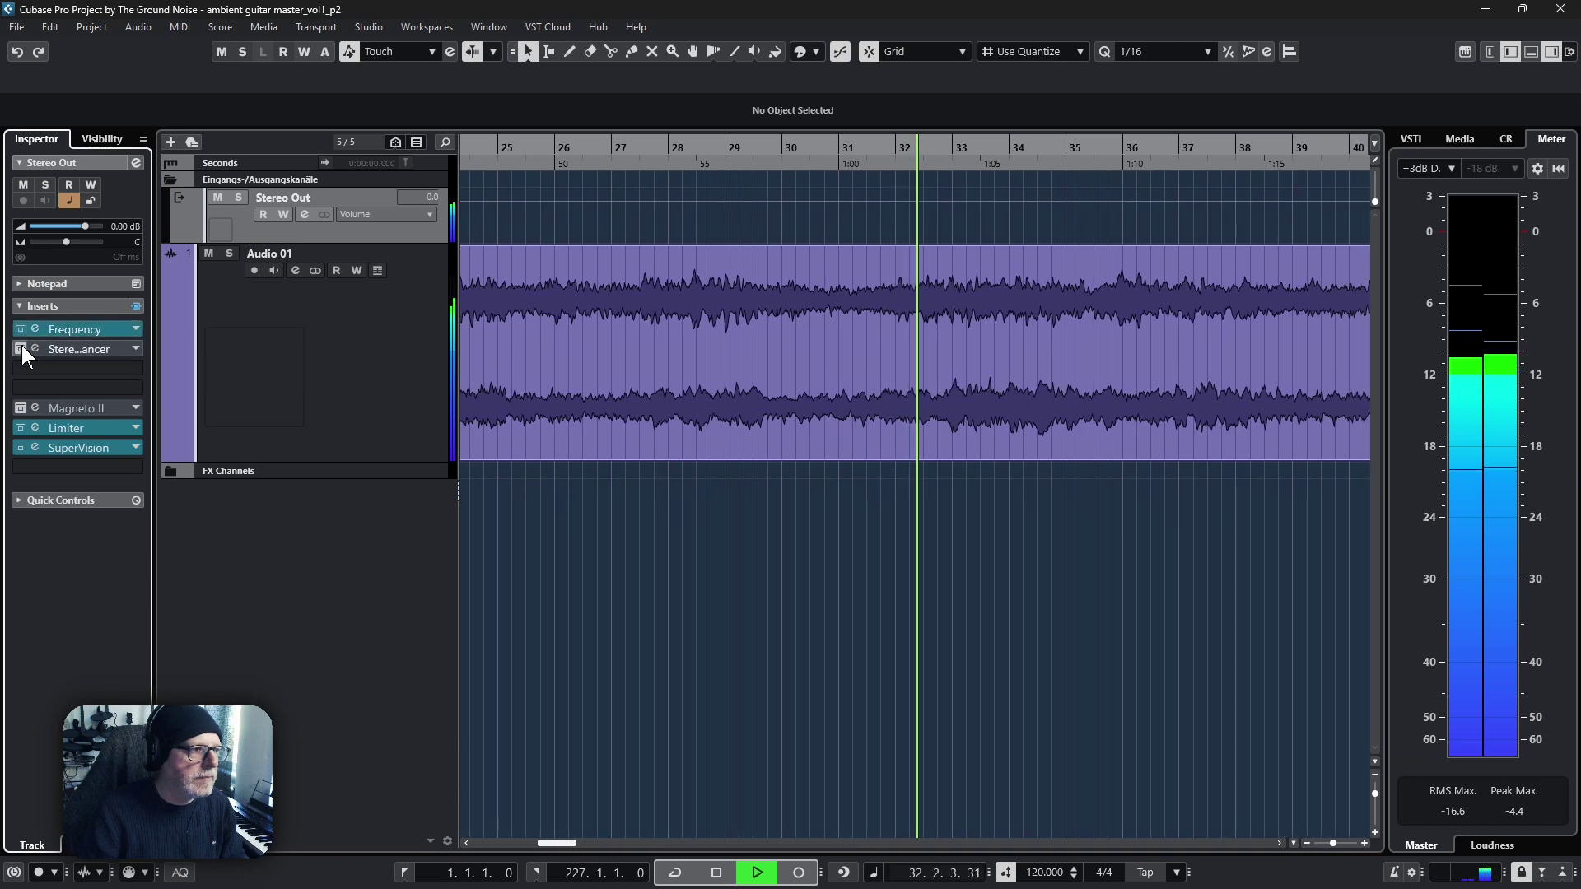
pyautogui.click(21, 348)
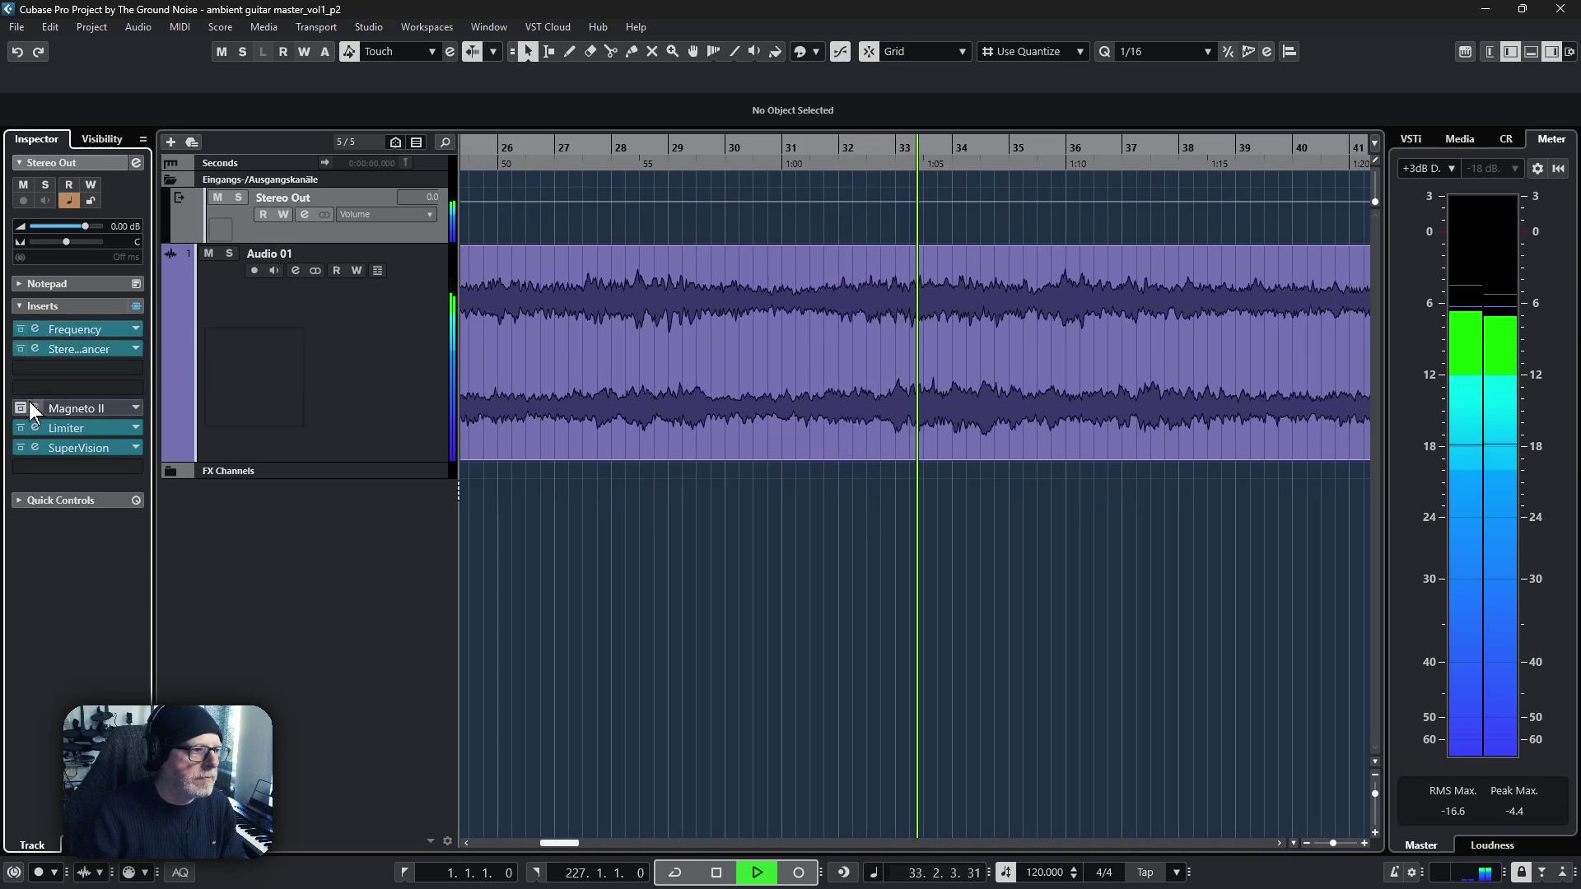
pyautogui.click(20, 407)
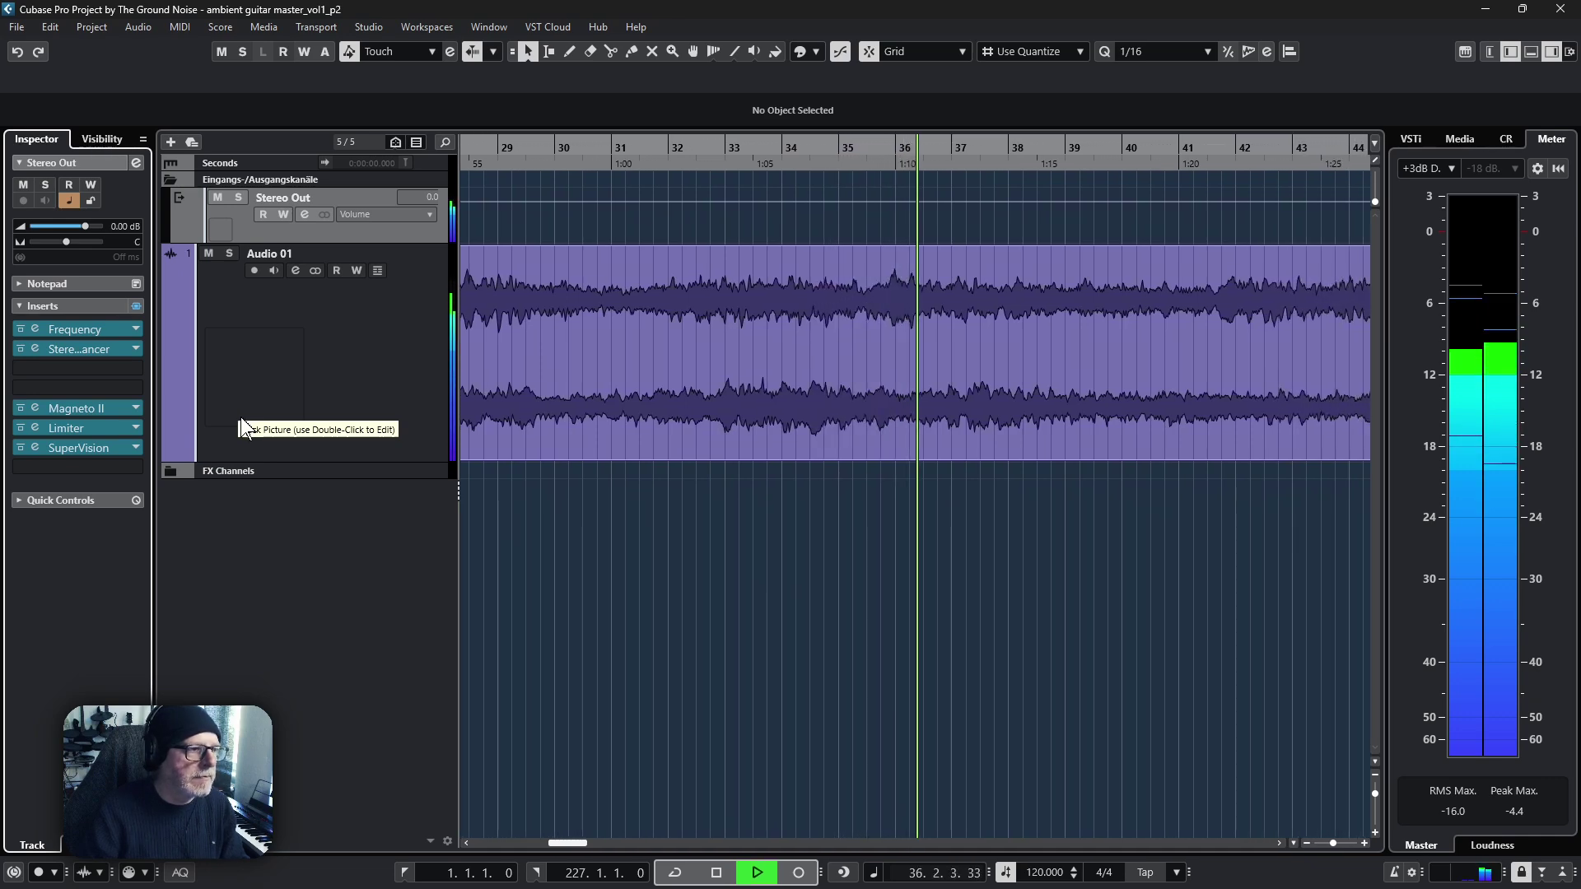
pyautogui.press('space')
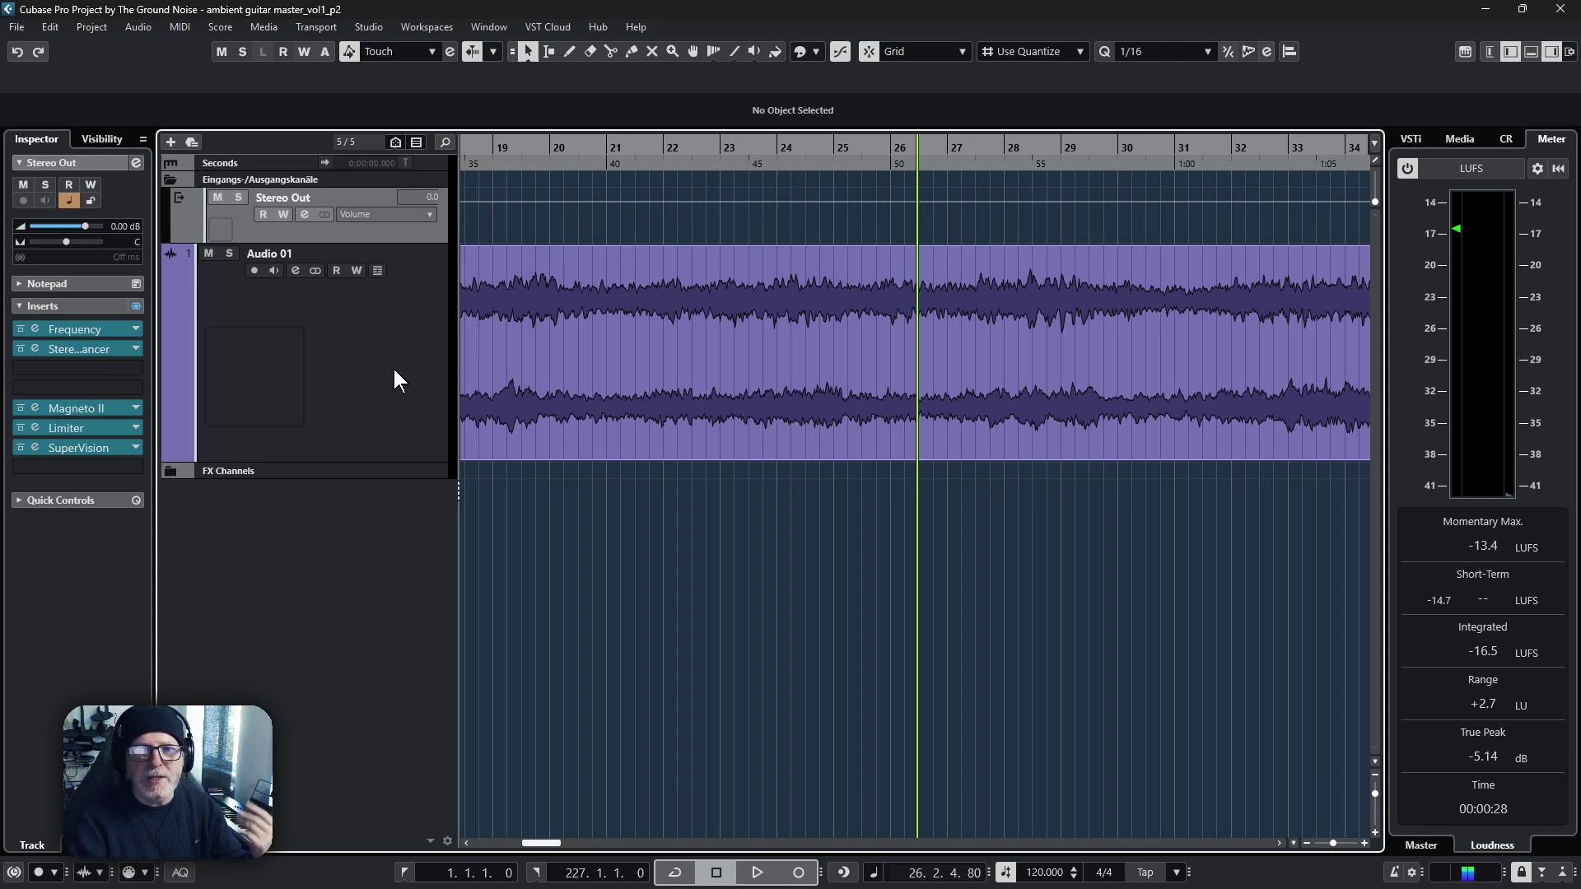
# Examine the level and loudness statistics of the Ambient Guitar audio event on Audio 01, and close them
pyautogui.click(860, 335)
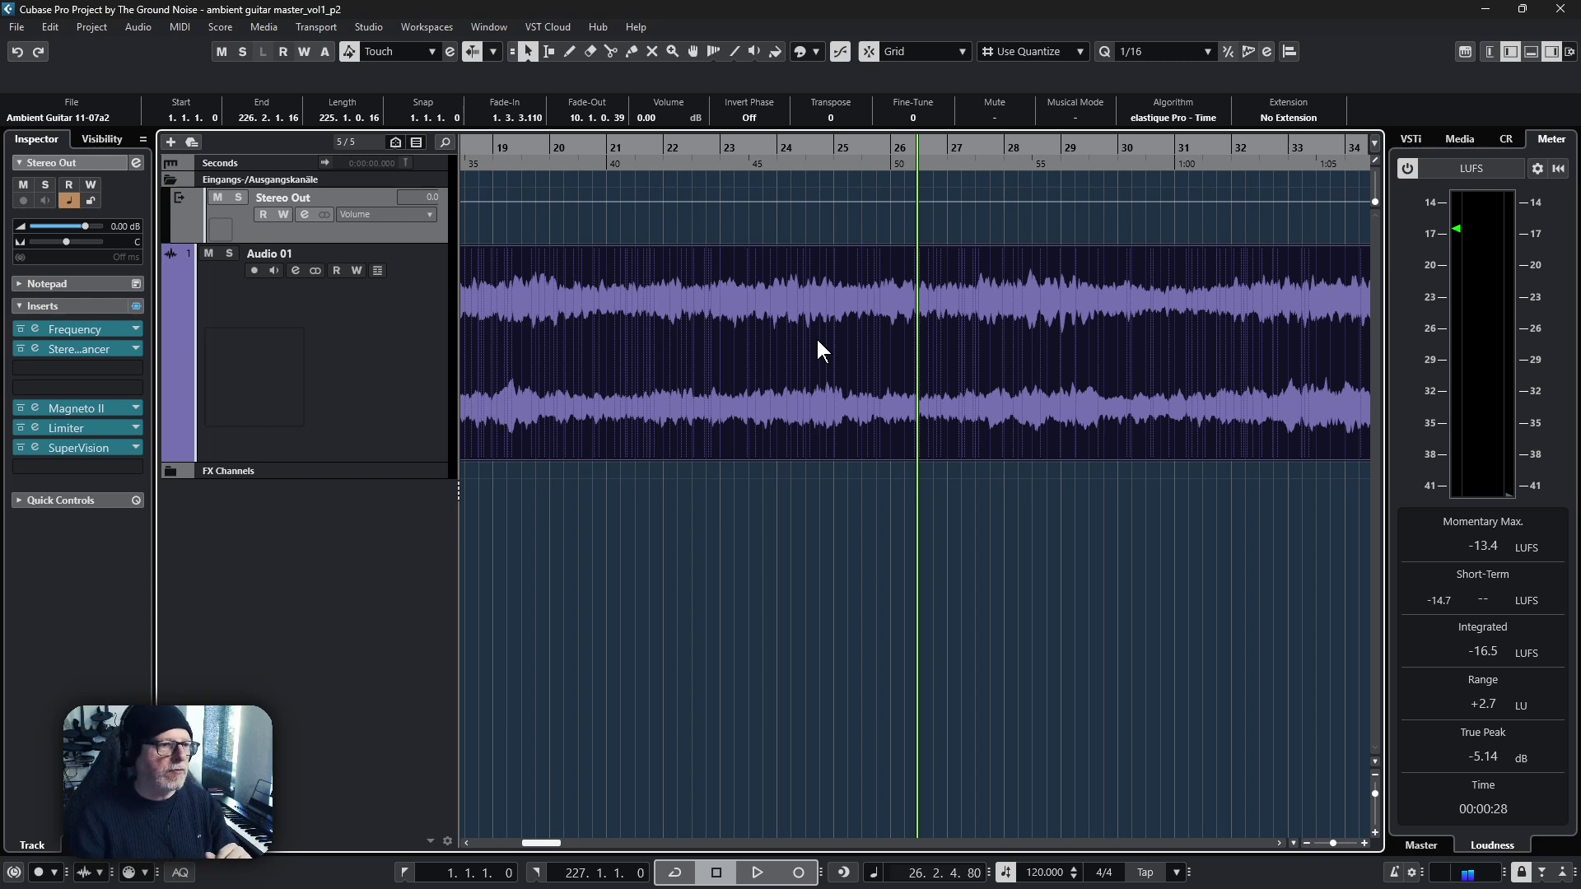
pyautogui.click(138, 28)
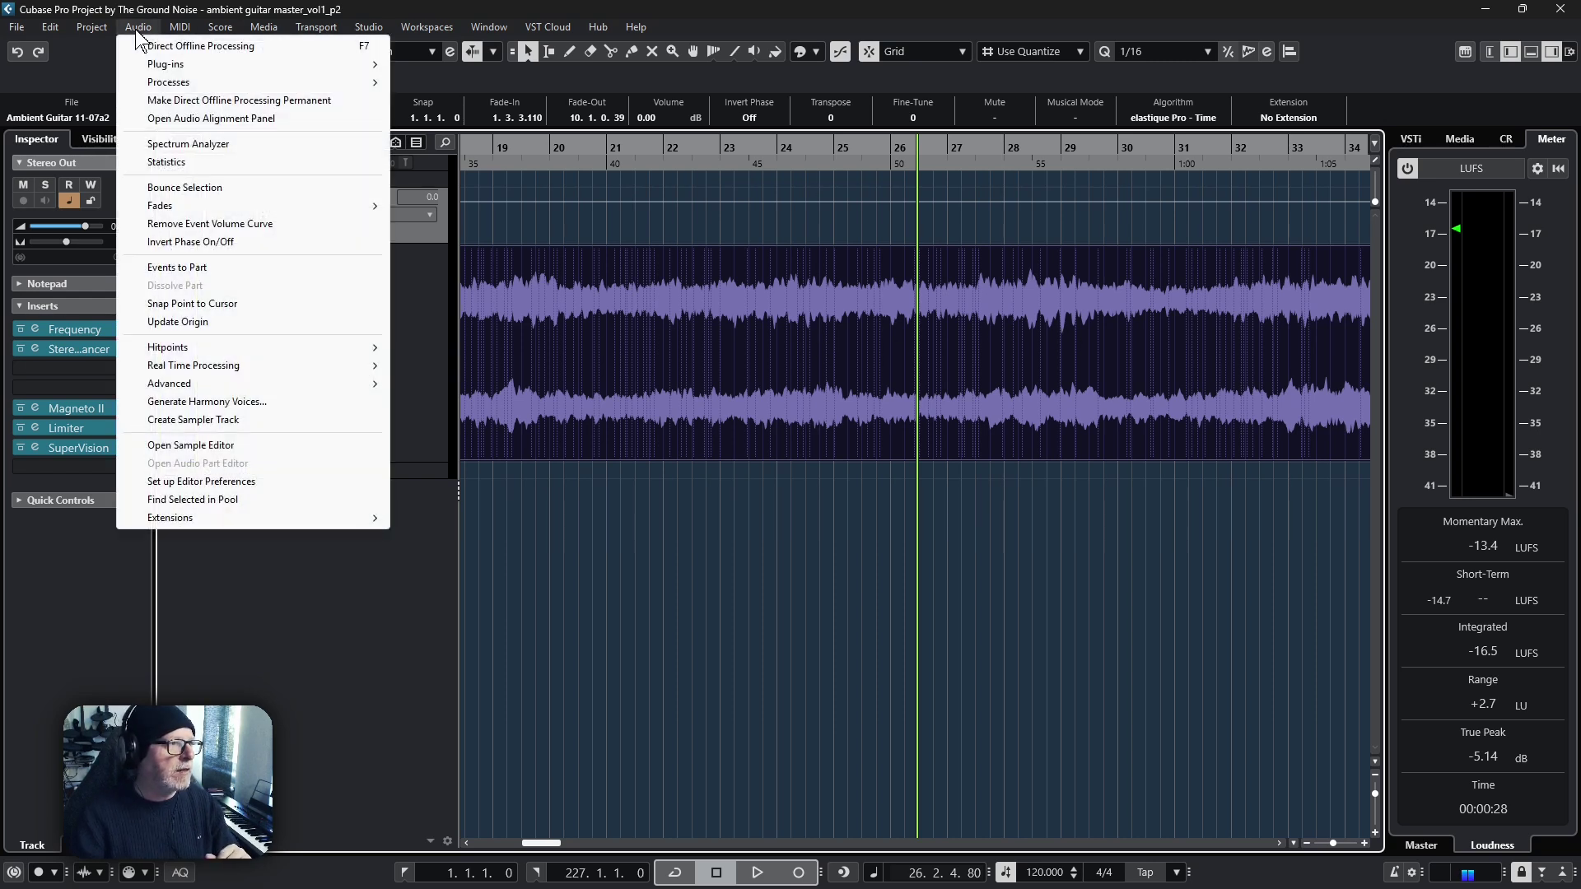
pyautogui.click(186, 163)
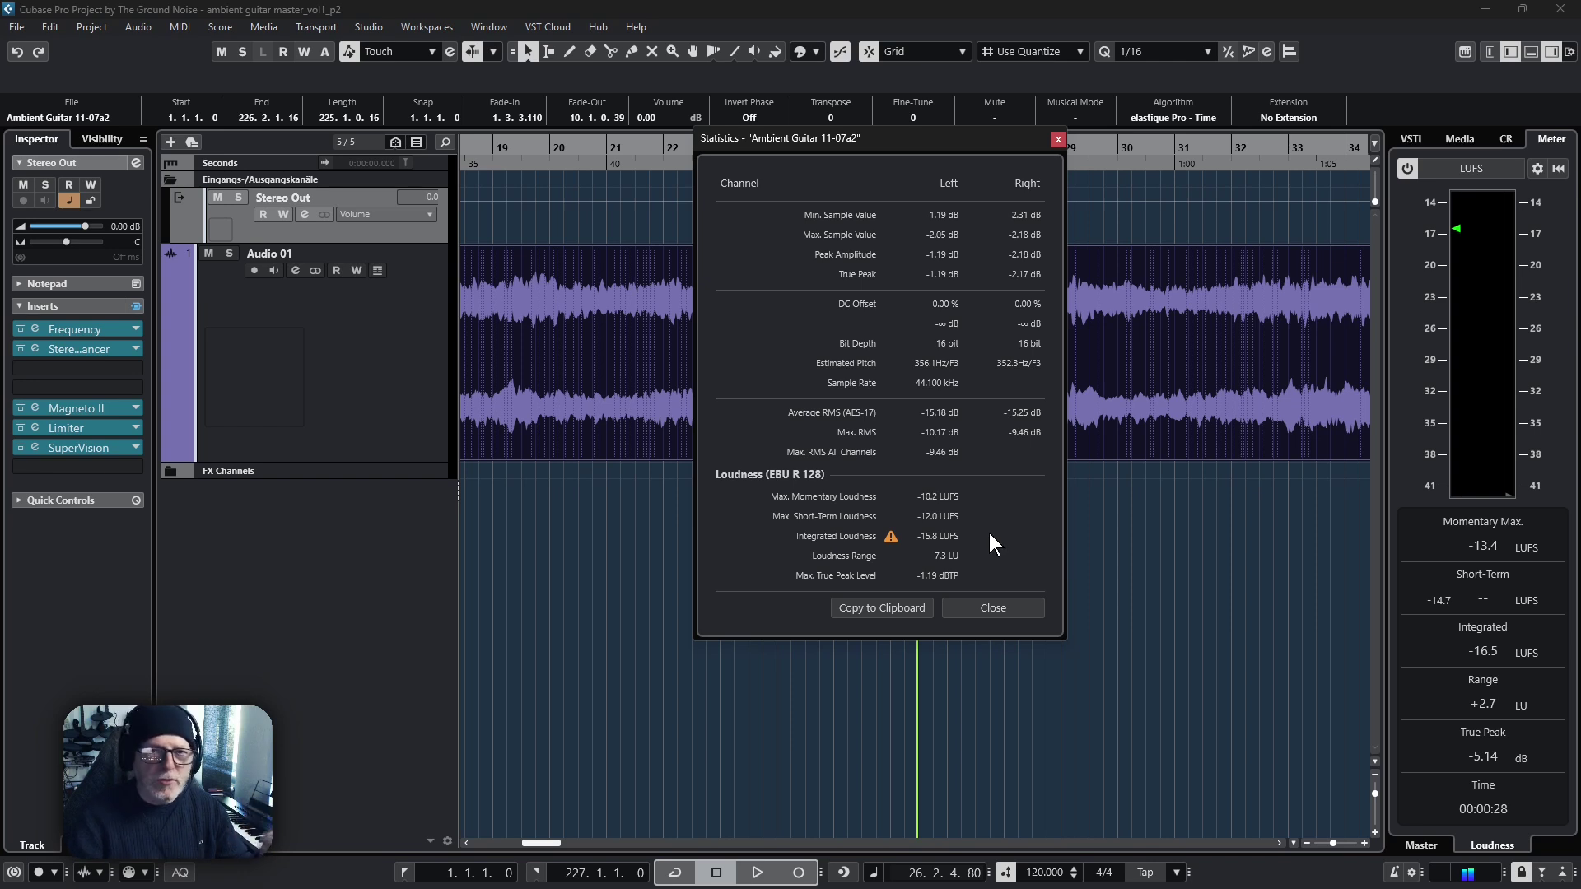
pyautogui.click(1058, 139)
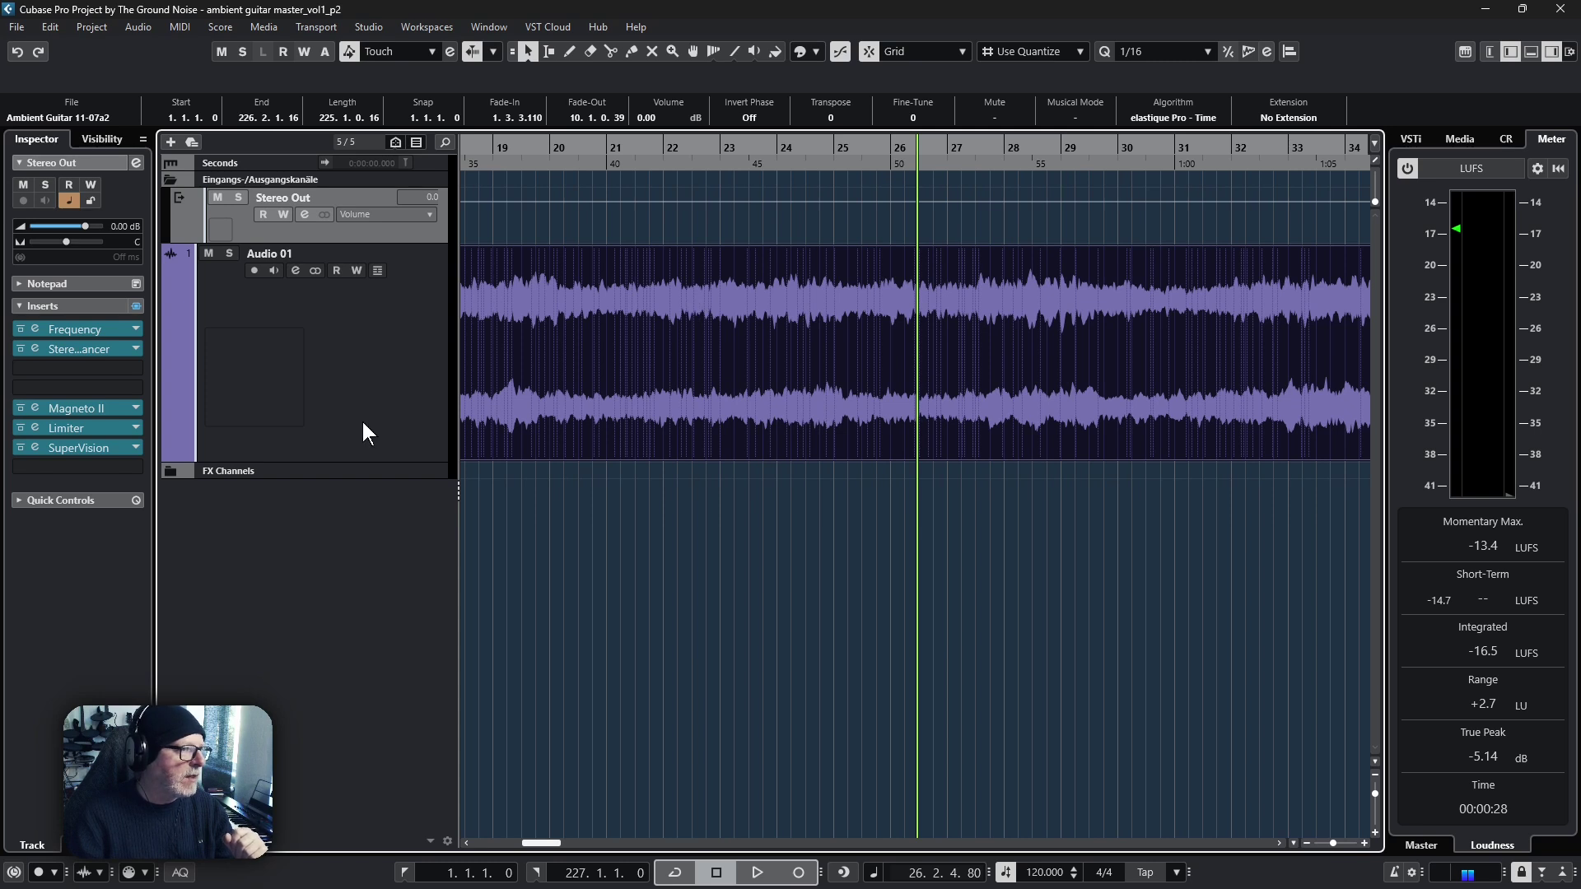
# Bring up the Frequency EQ on the Stereo Out and play the track to examine its spectrum and EQ curve
pyautogui.moveTo(621, 113); pyautogui.dragTo(814, 112)
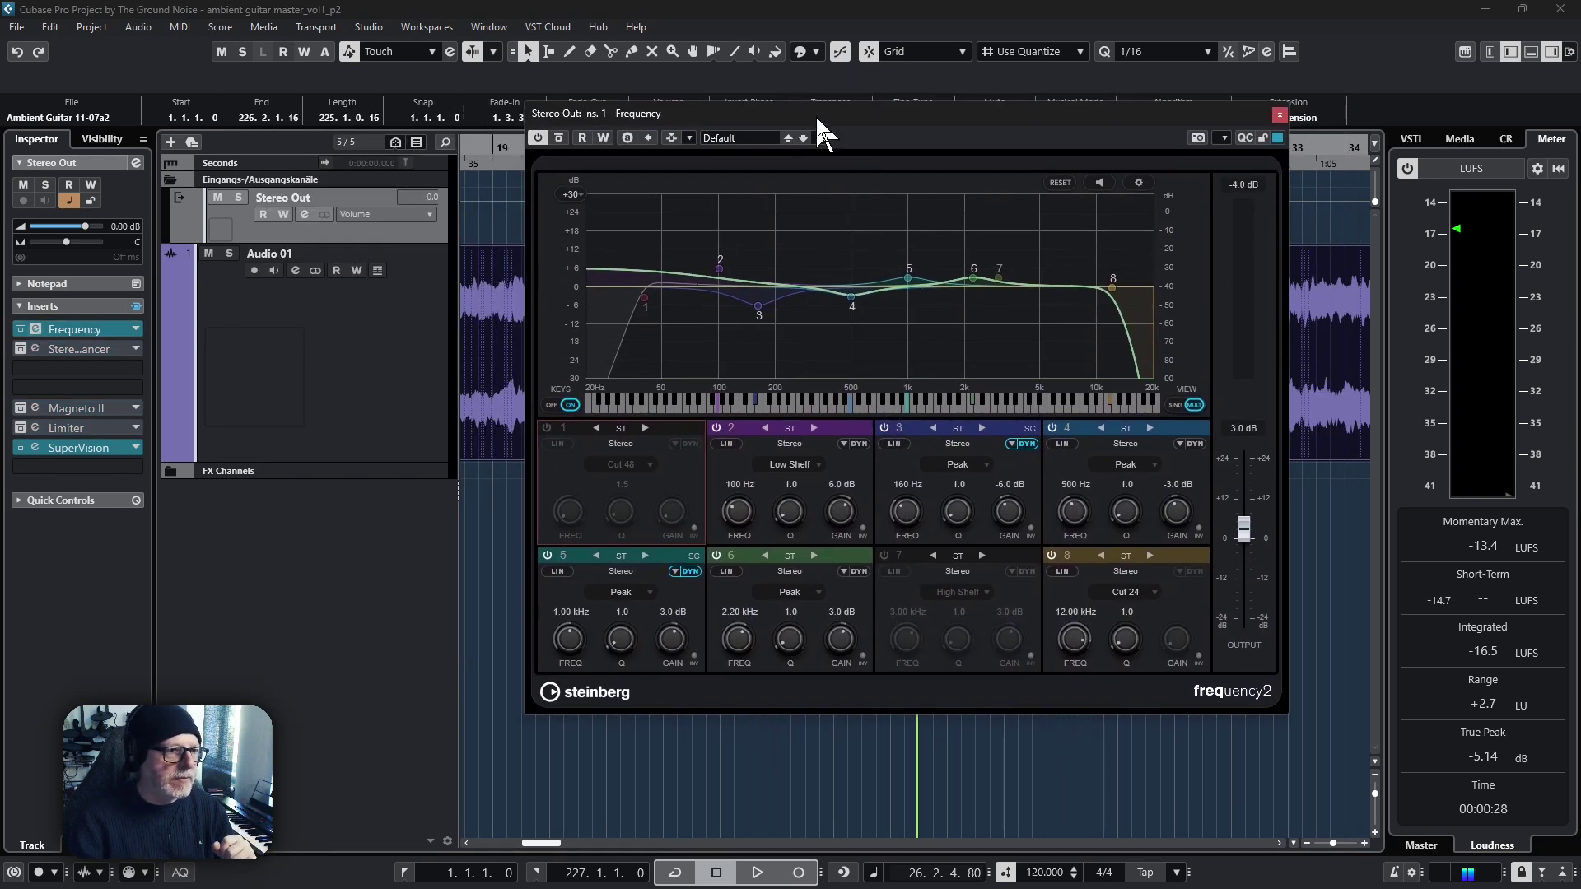
pyautogui.moveTo(724, 290)
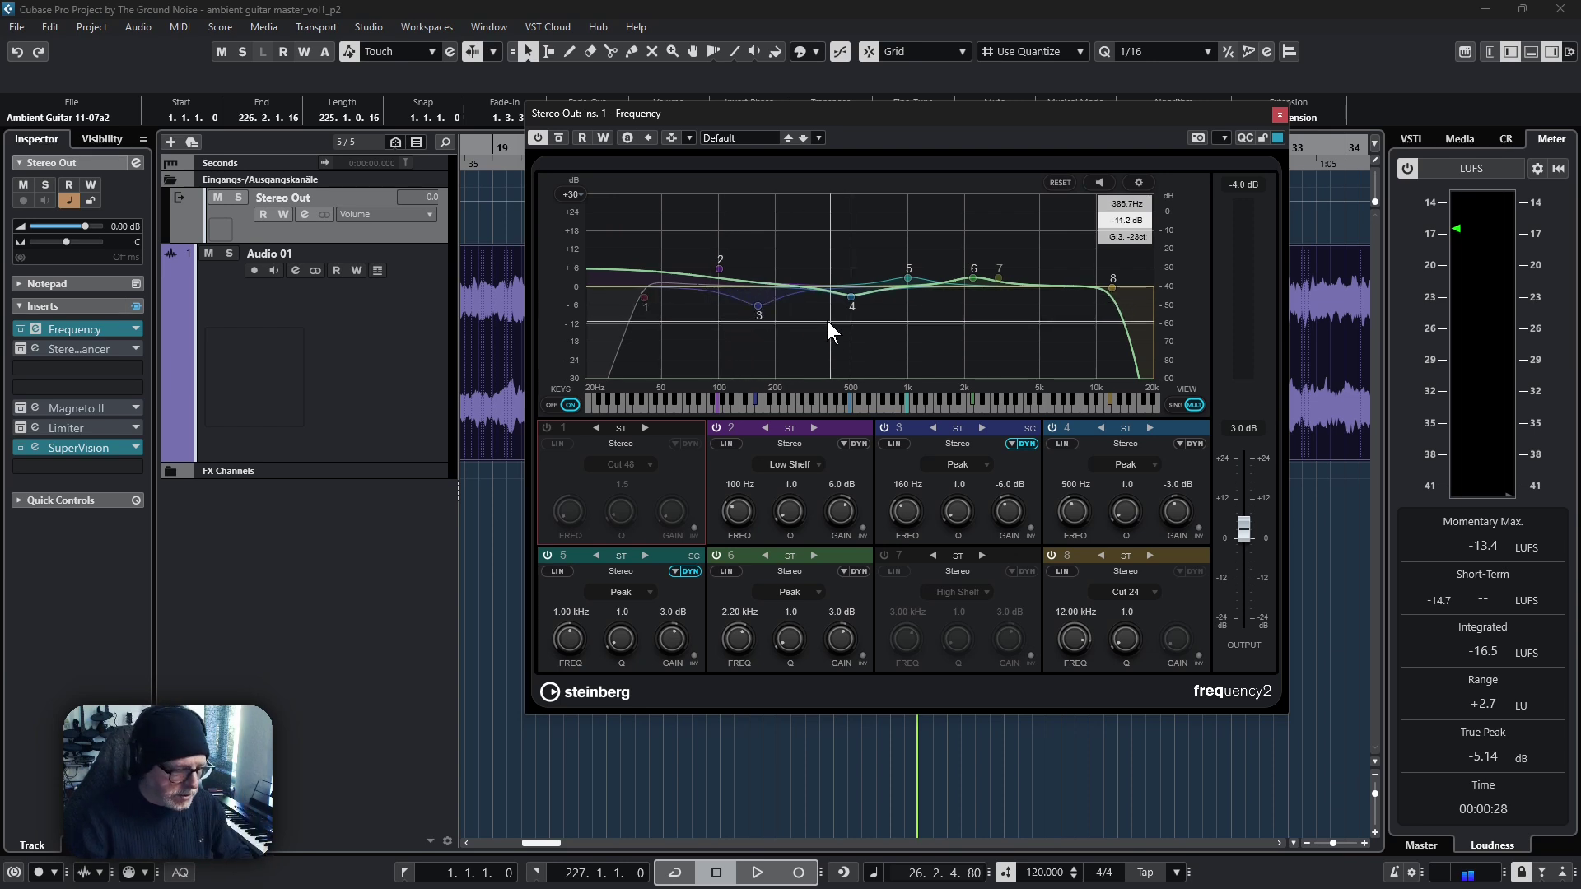
pyautogui.press('space')
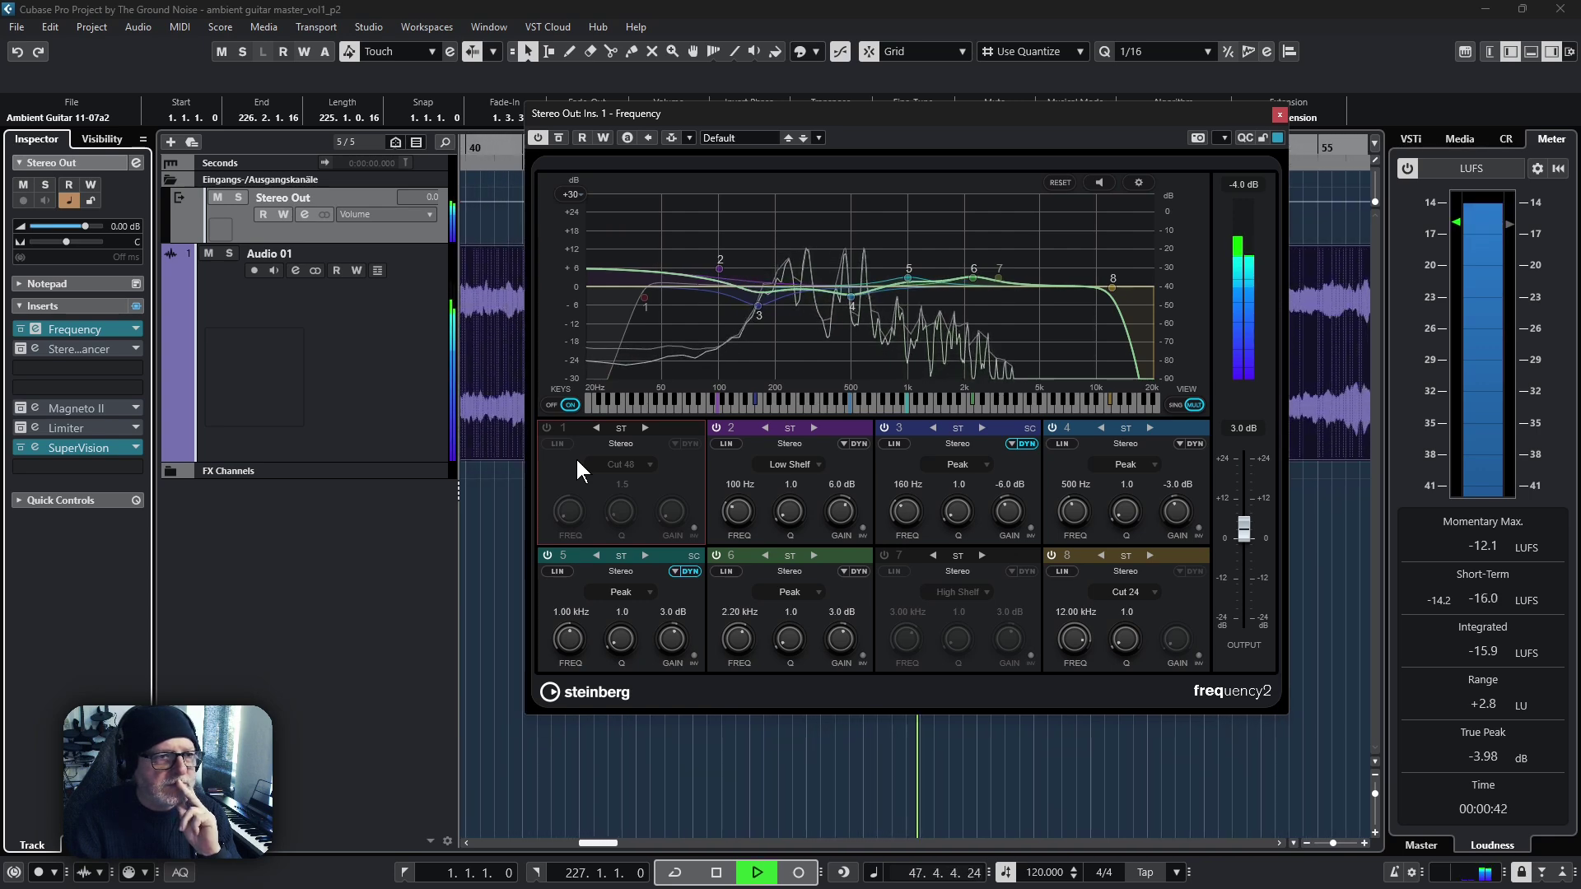
pyautogui.press('space')
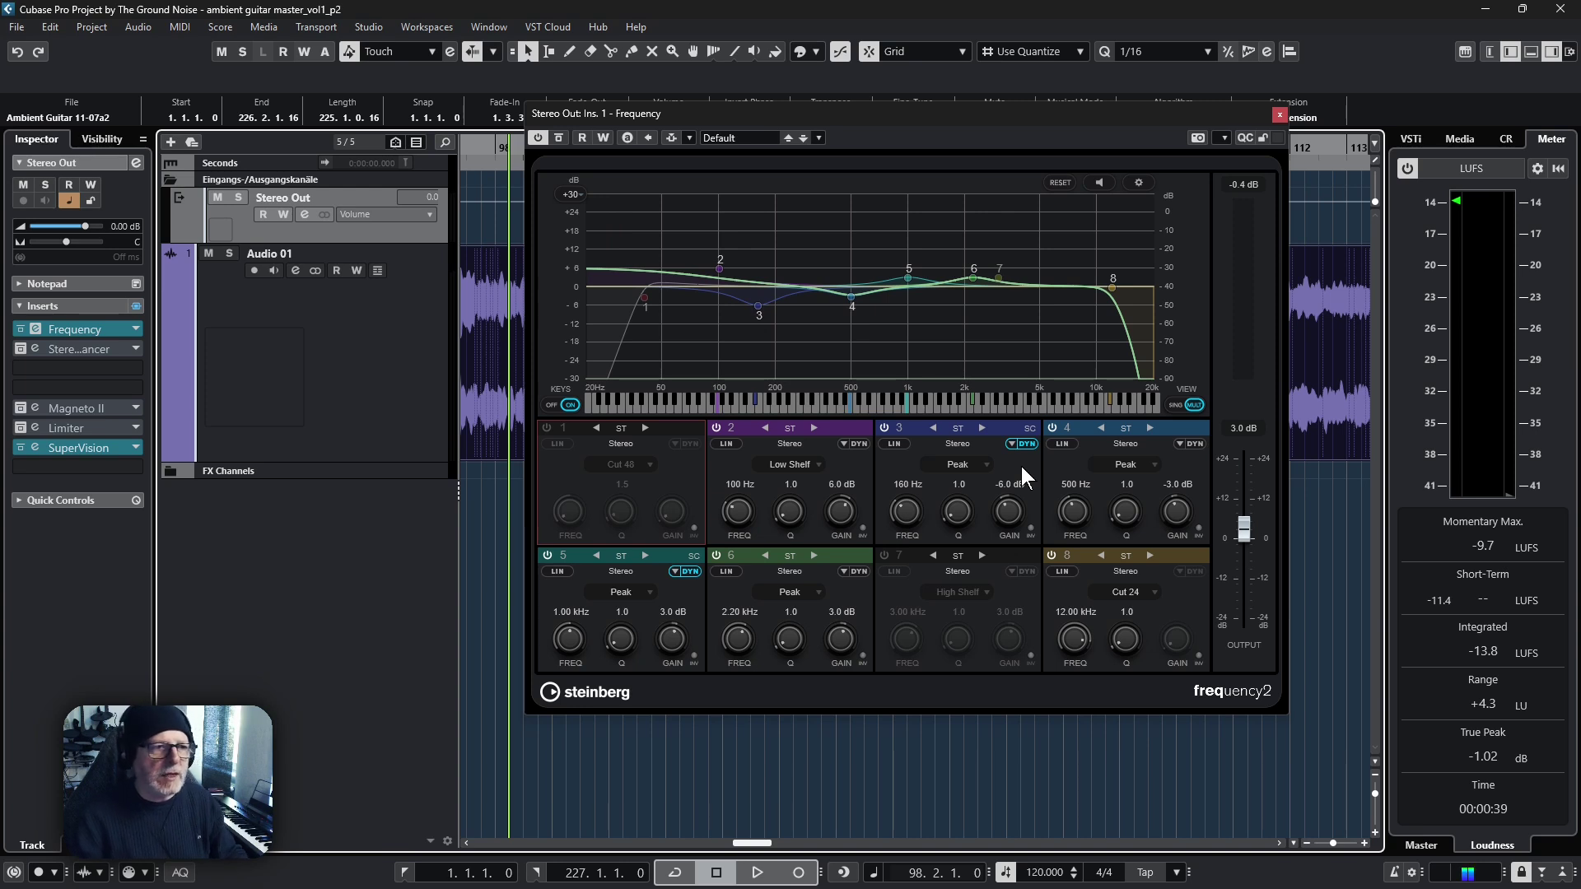
# Compare the track with and without the dynamic 160 Hz band 3 during playback, stop, and close the Frequency EQ
pyautogui.press('space')
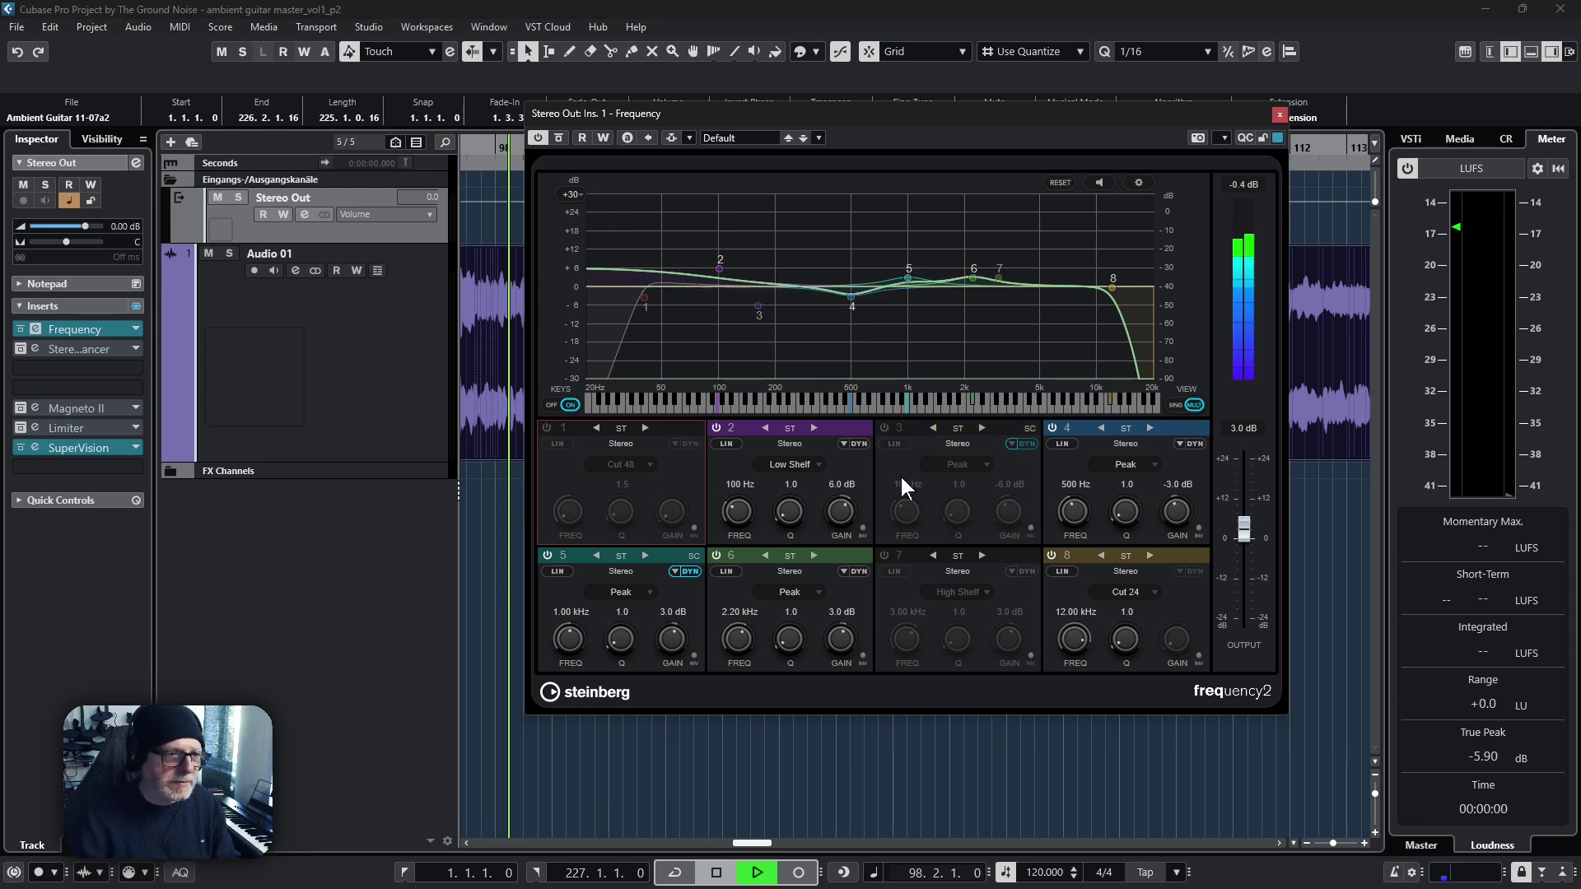
pyautogui.click(885, 428)
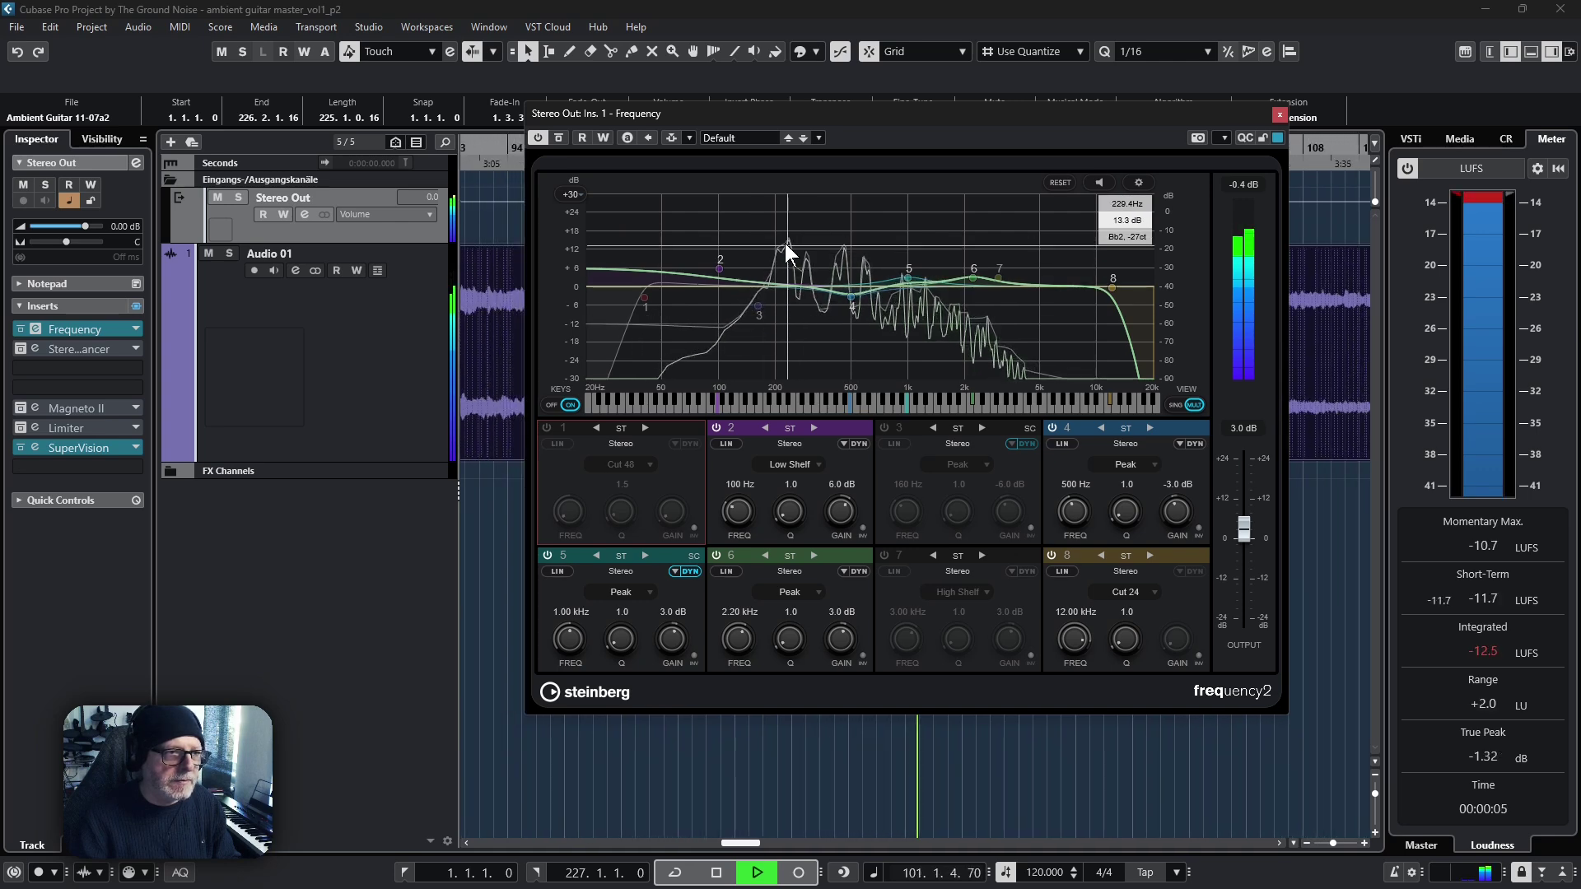
pyautogui.click(883, 428)
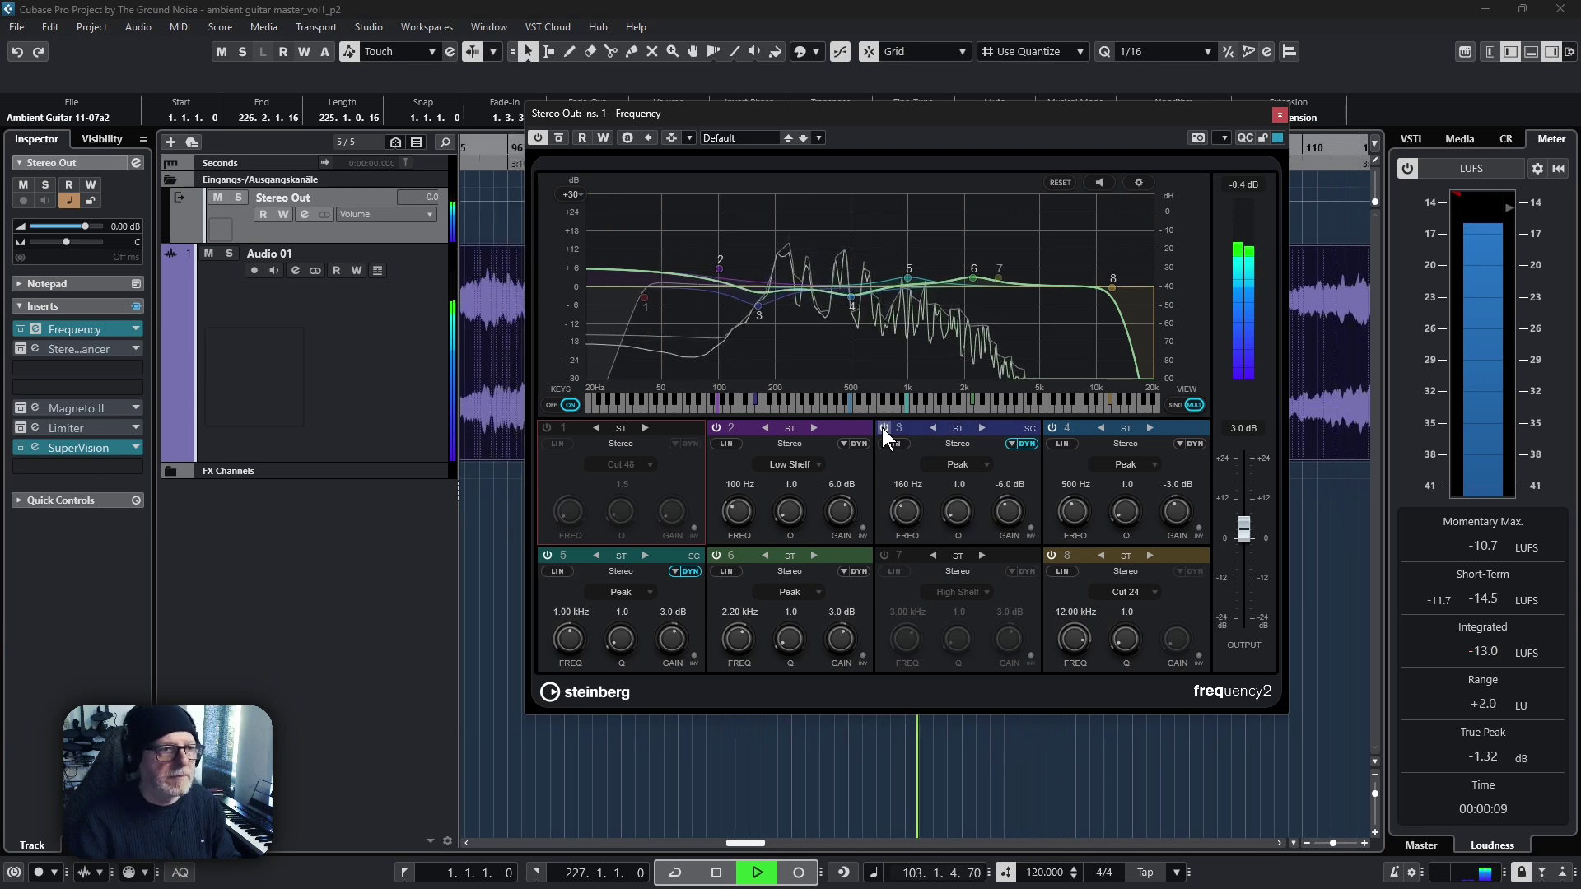
pyautogui.click(882, 428)
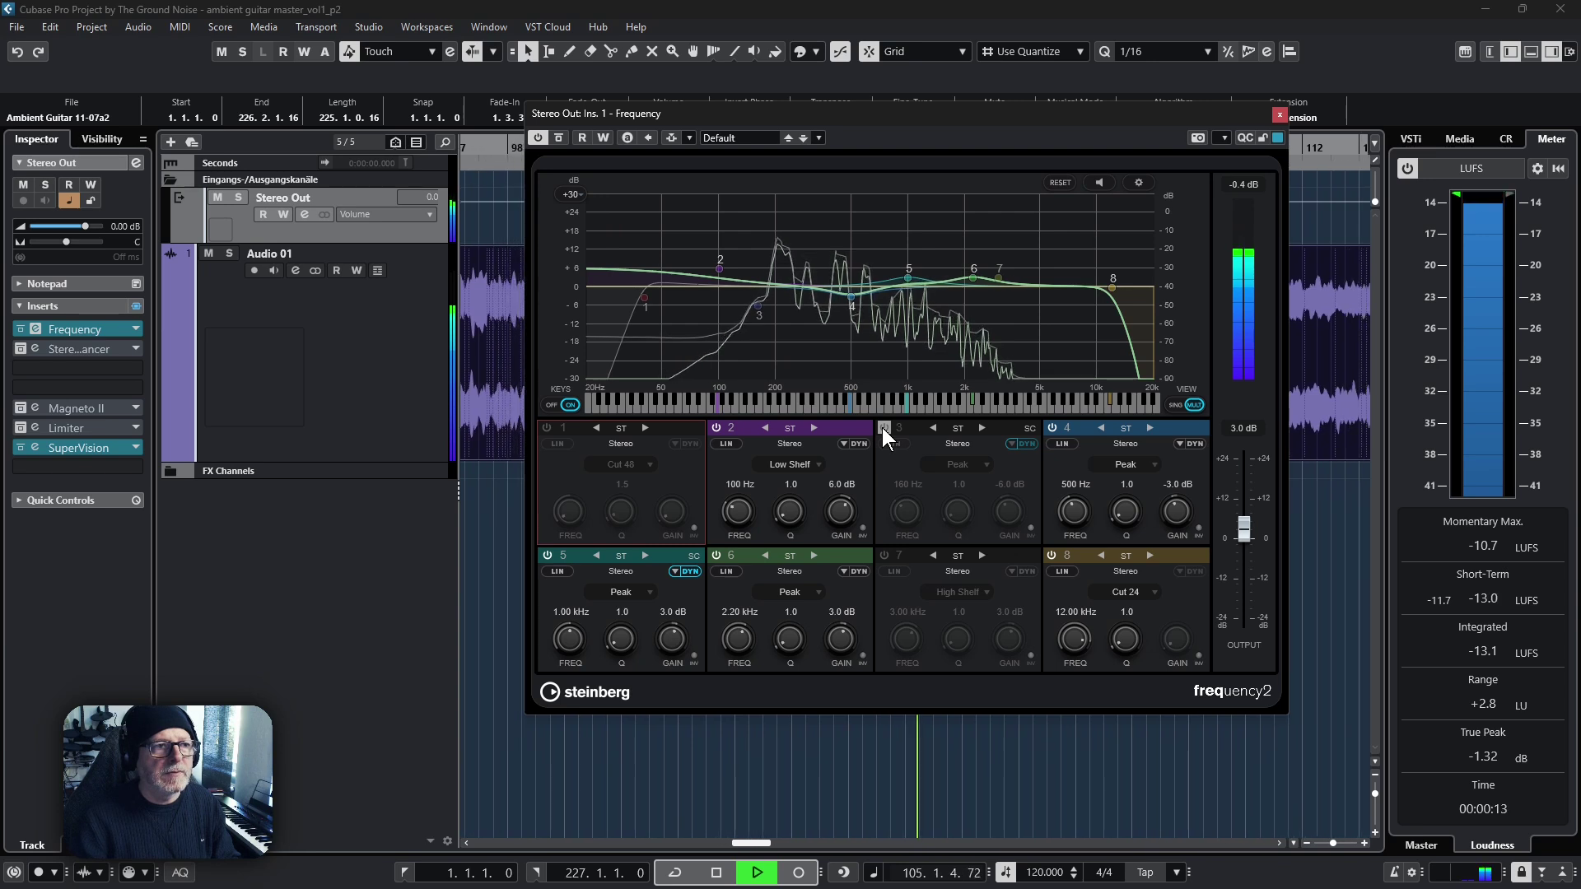
pyautogui.click(882, 428)
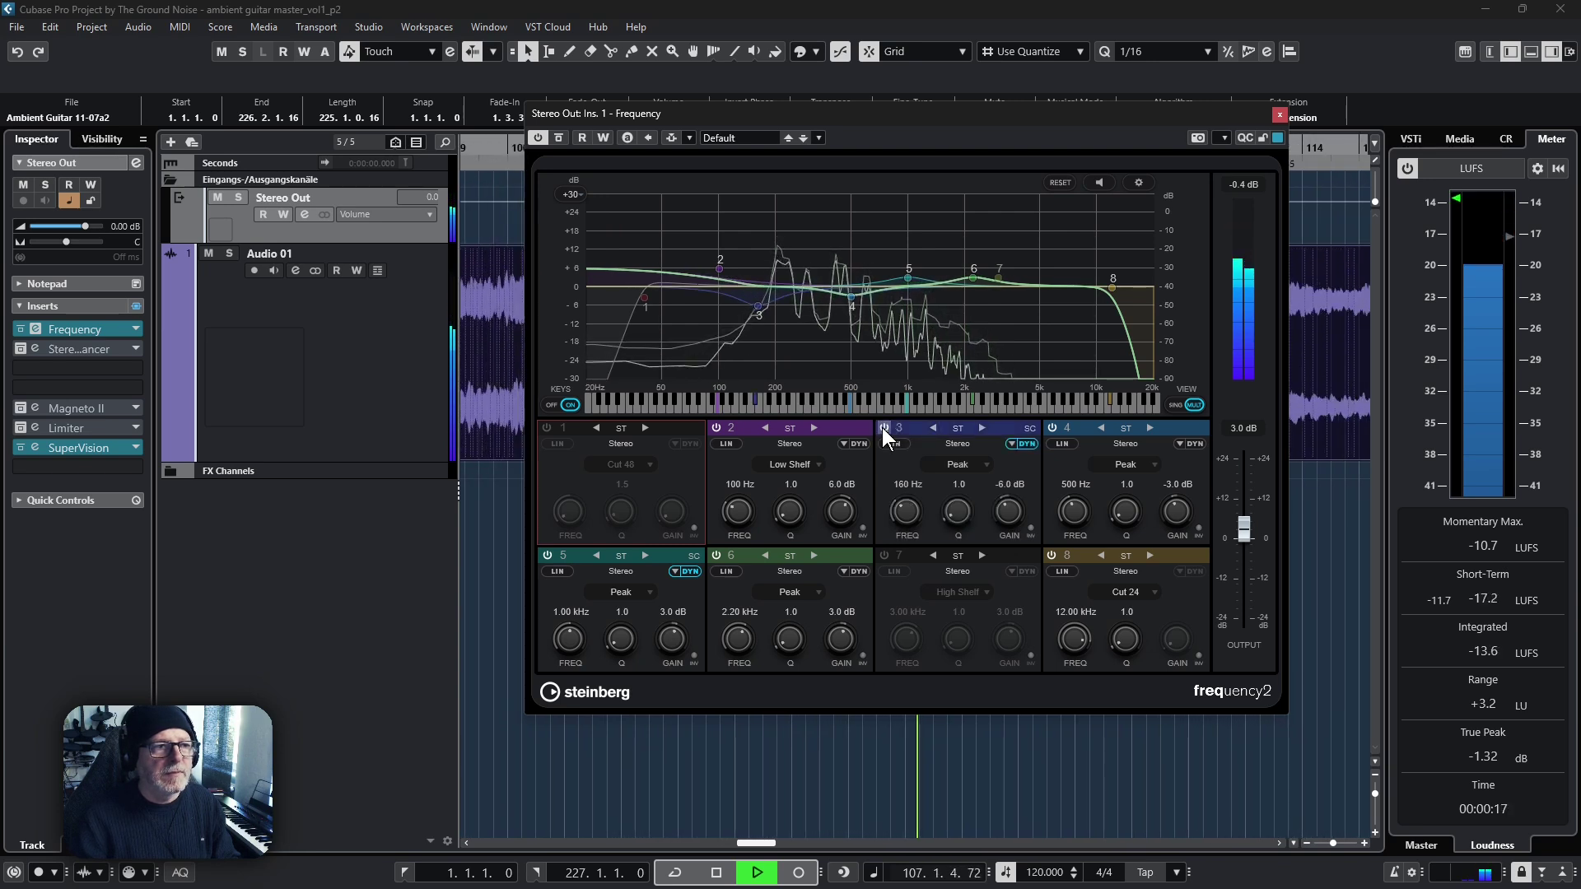
pyautogui.click(882, 428)
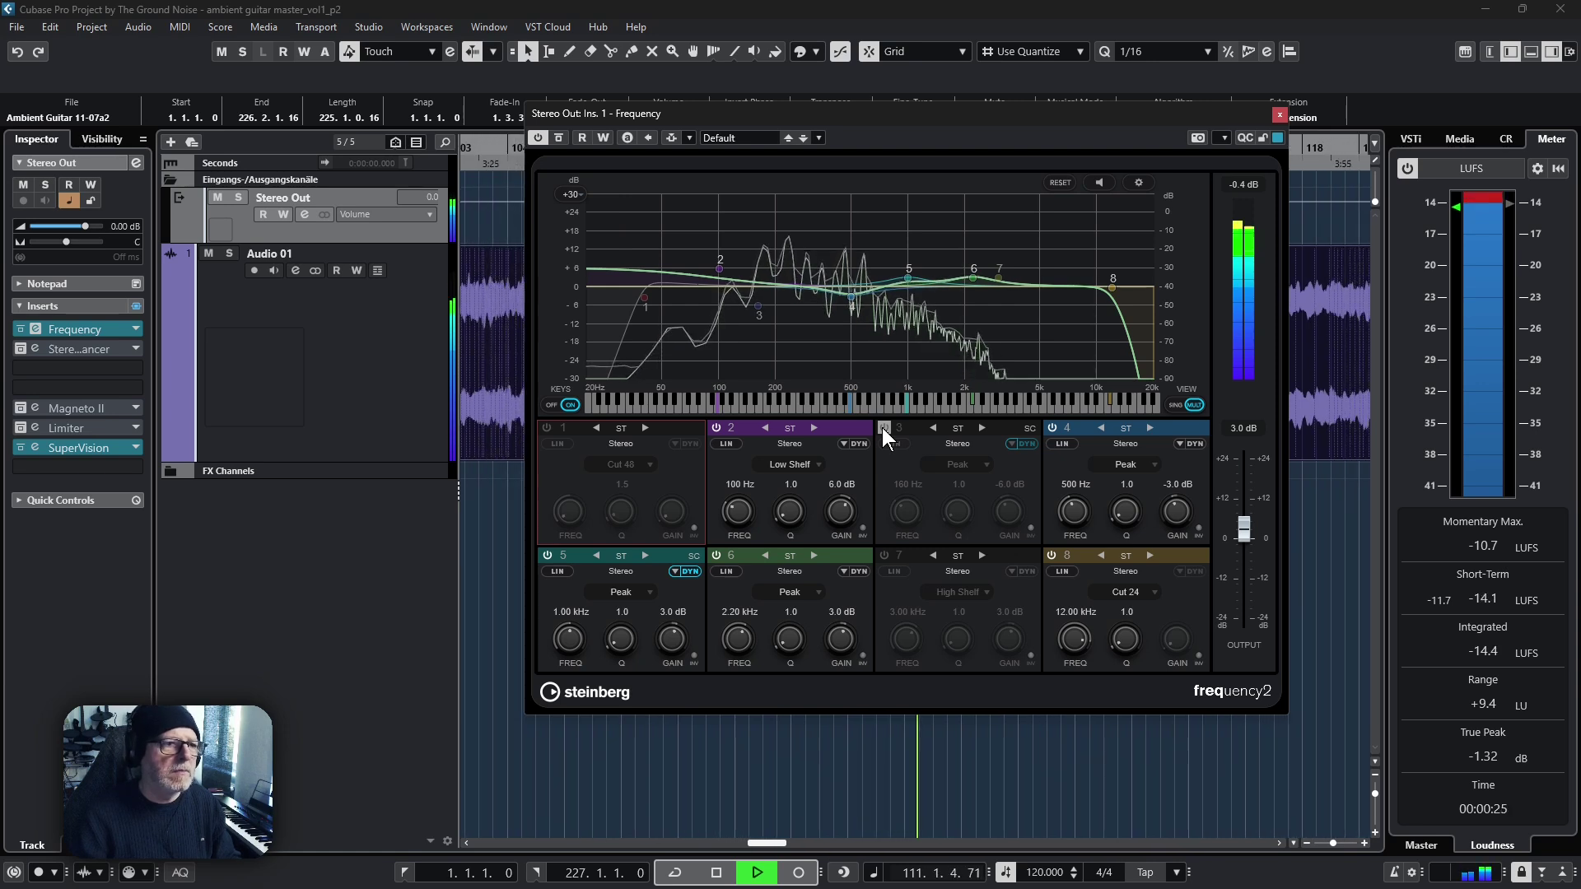
pyautogui.click(883, 427)
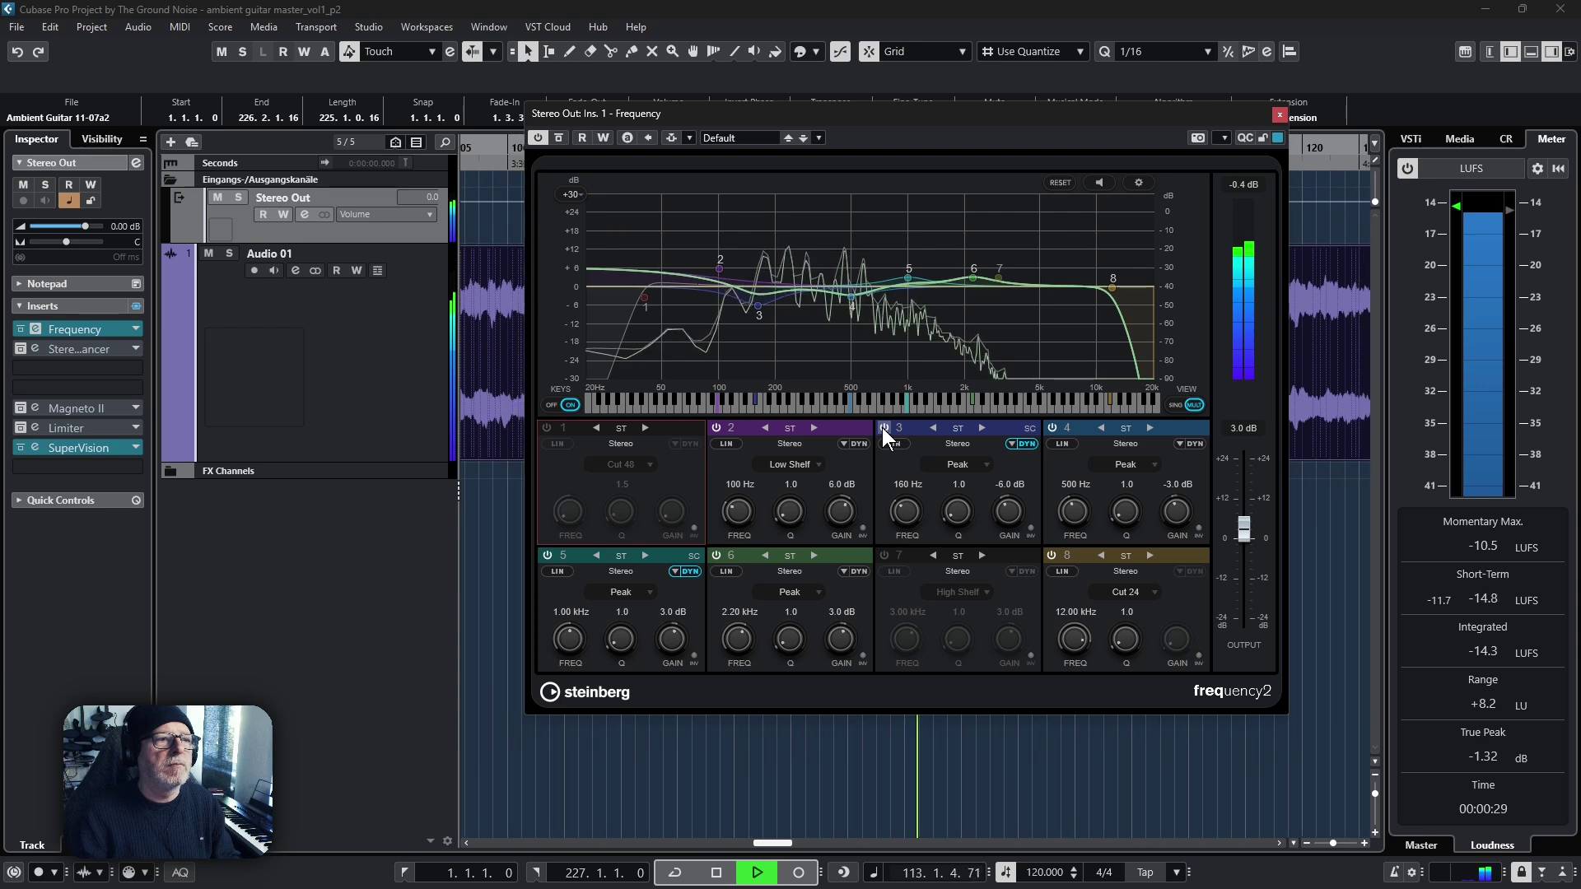
pyautogui.click(883, 427)
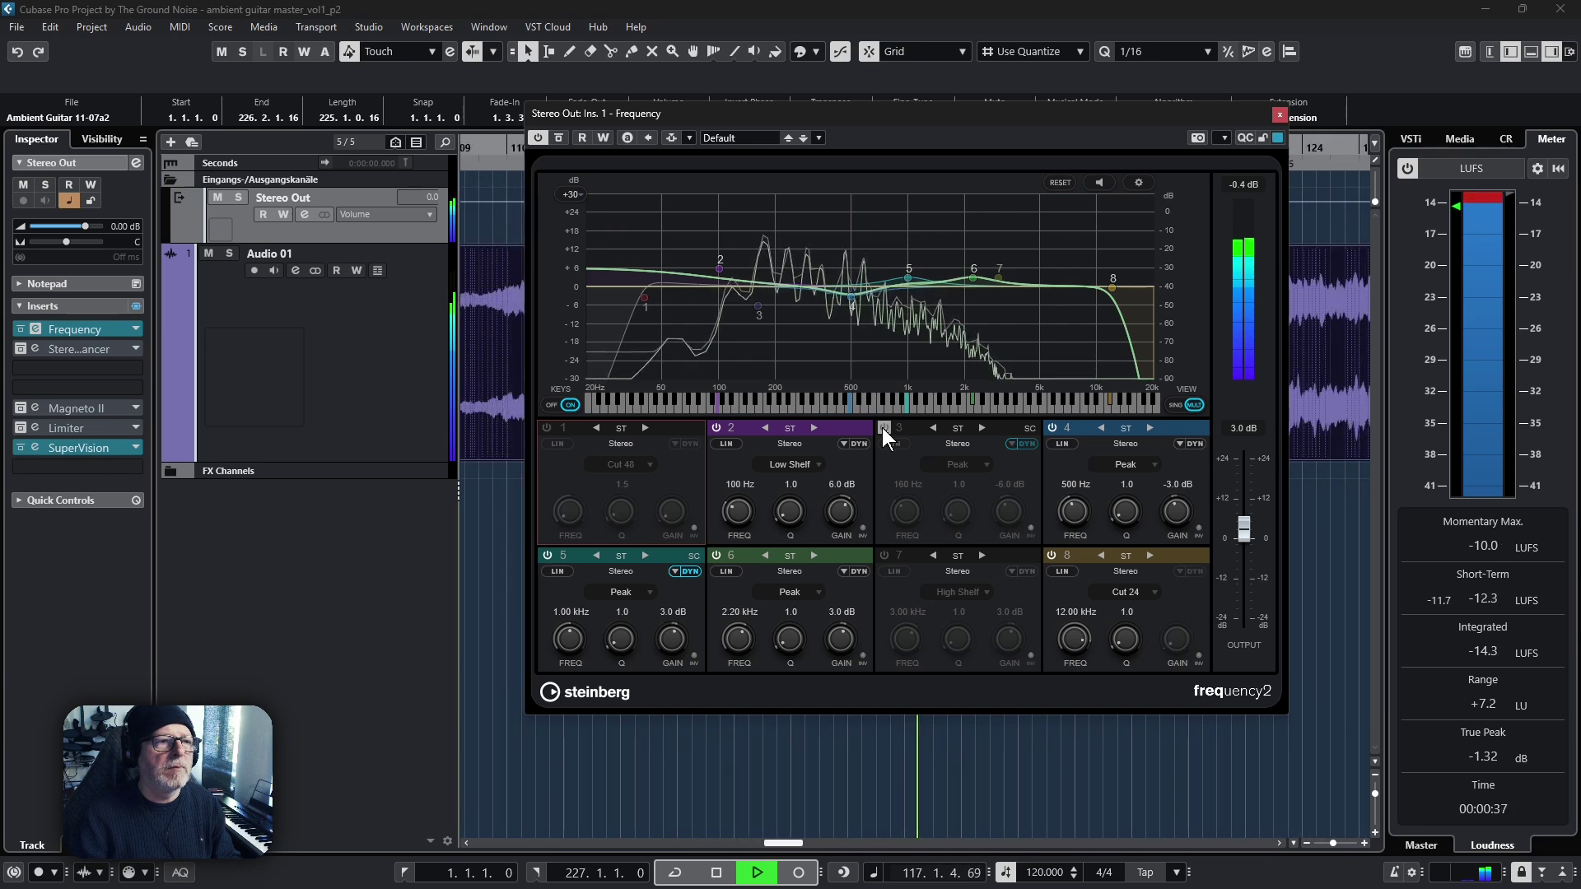
pyautogui.click(883, 427)
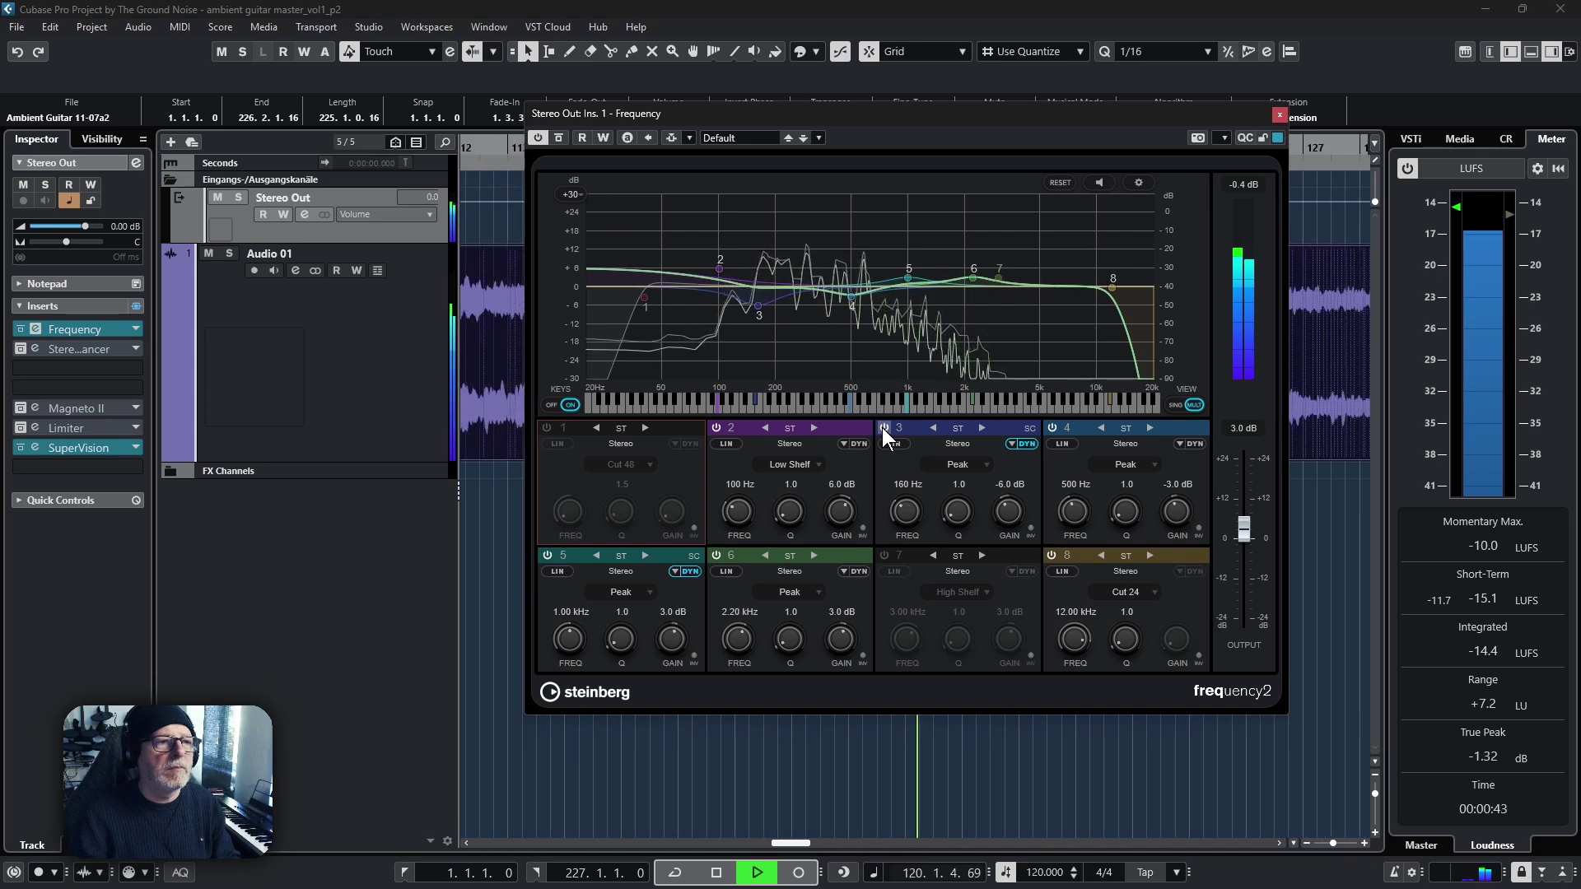
pyautogui.press('space')
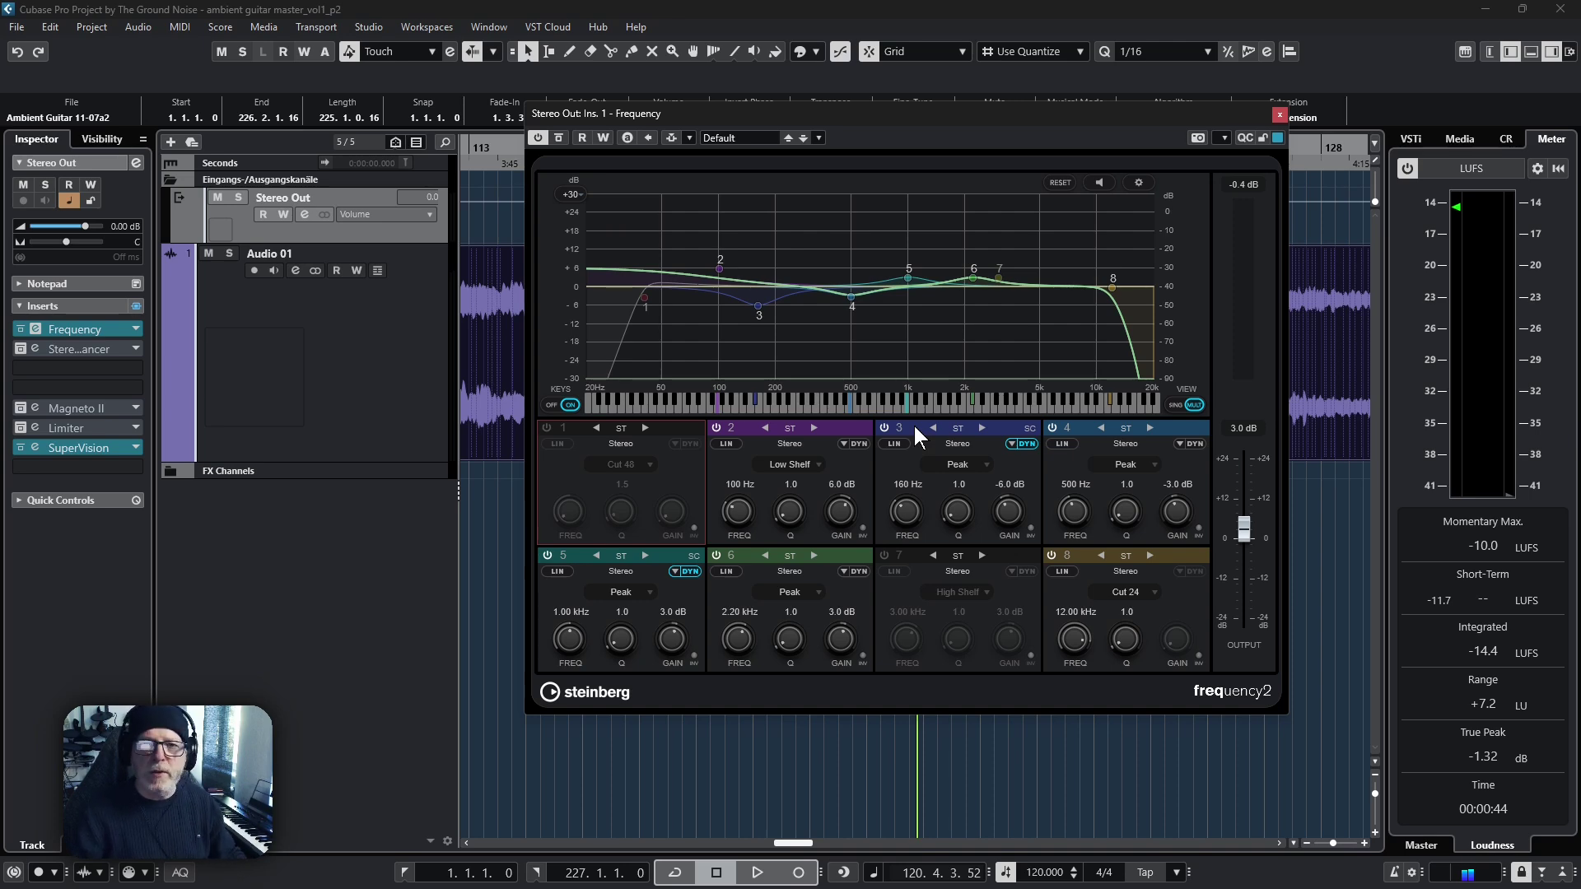
pyautogui.click(1279, 115)
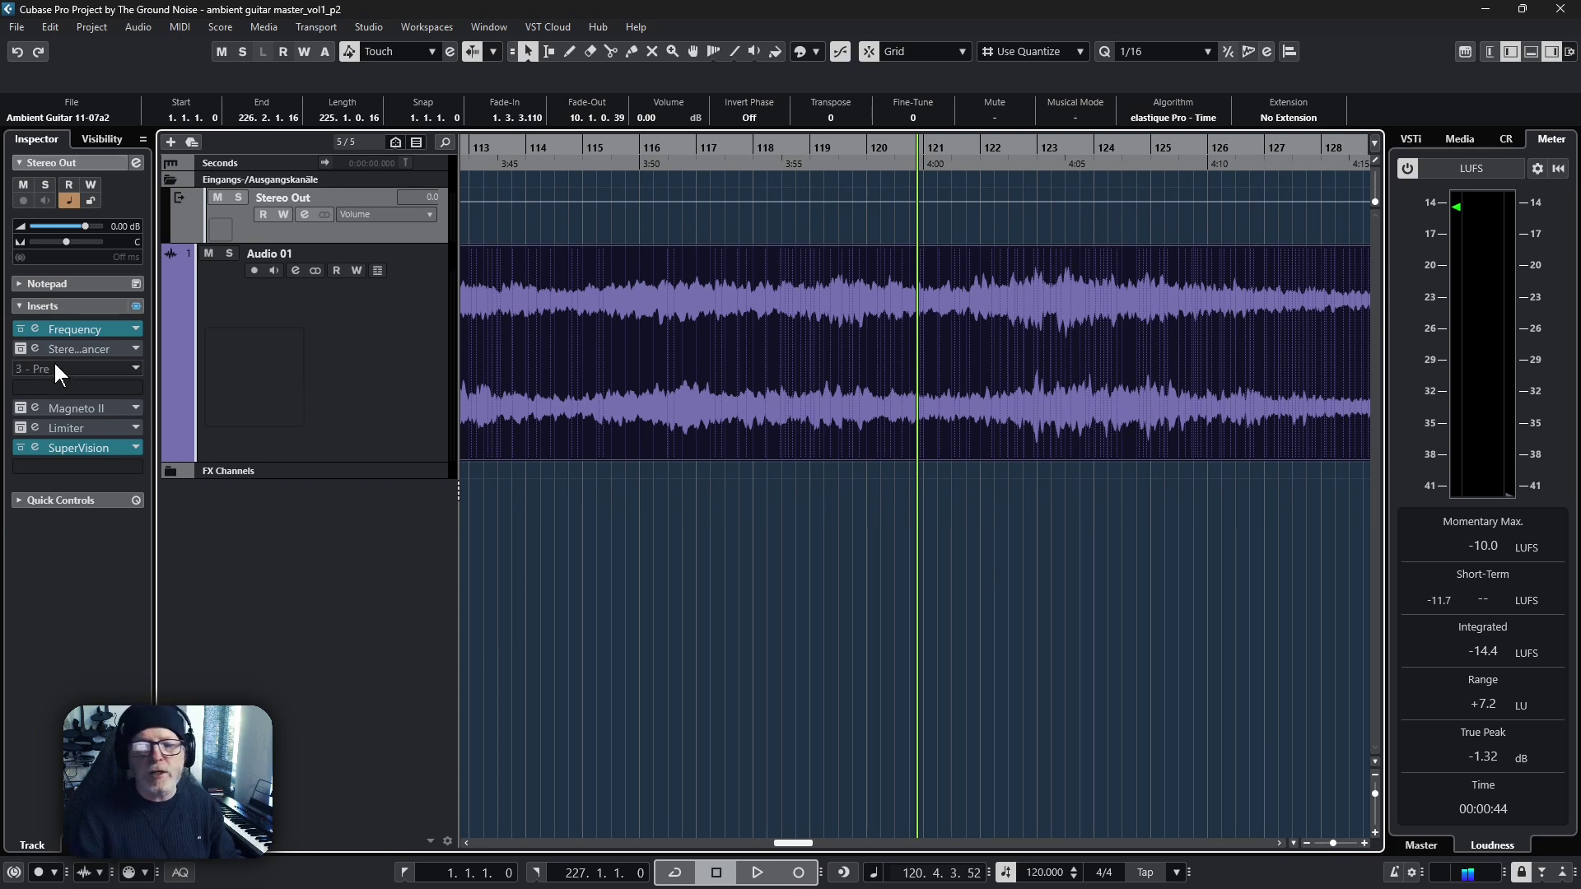
# Open the StereoEnhancer on the Stereo Out, compare its bypassed and active sound during playback, and leave it active
pyautogui.click(35, 348)
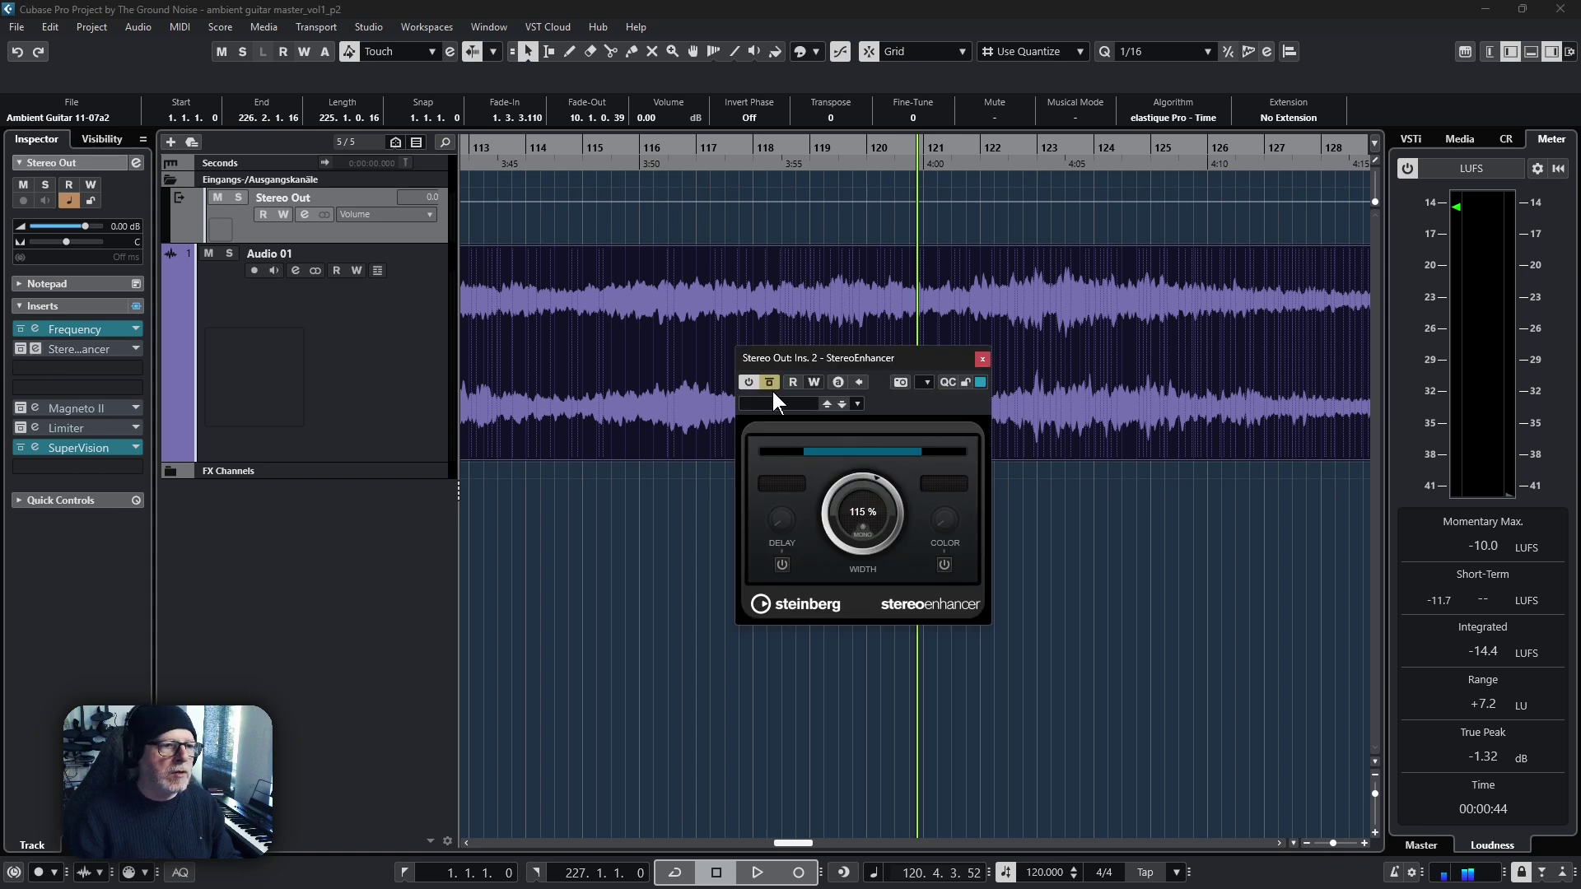
pyautogui.click(769, 383)
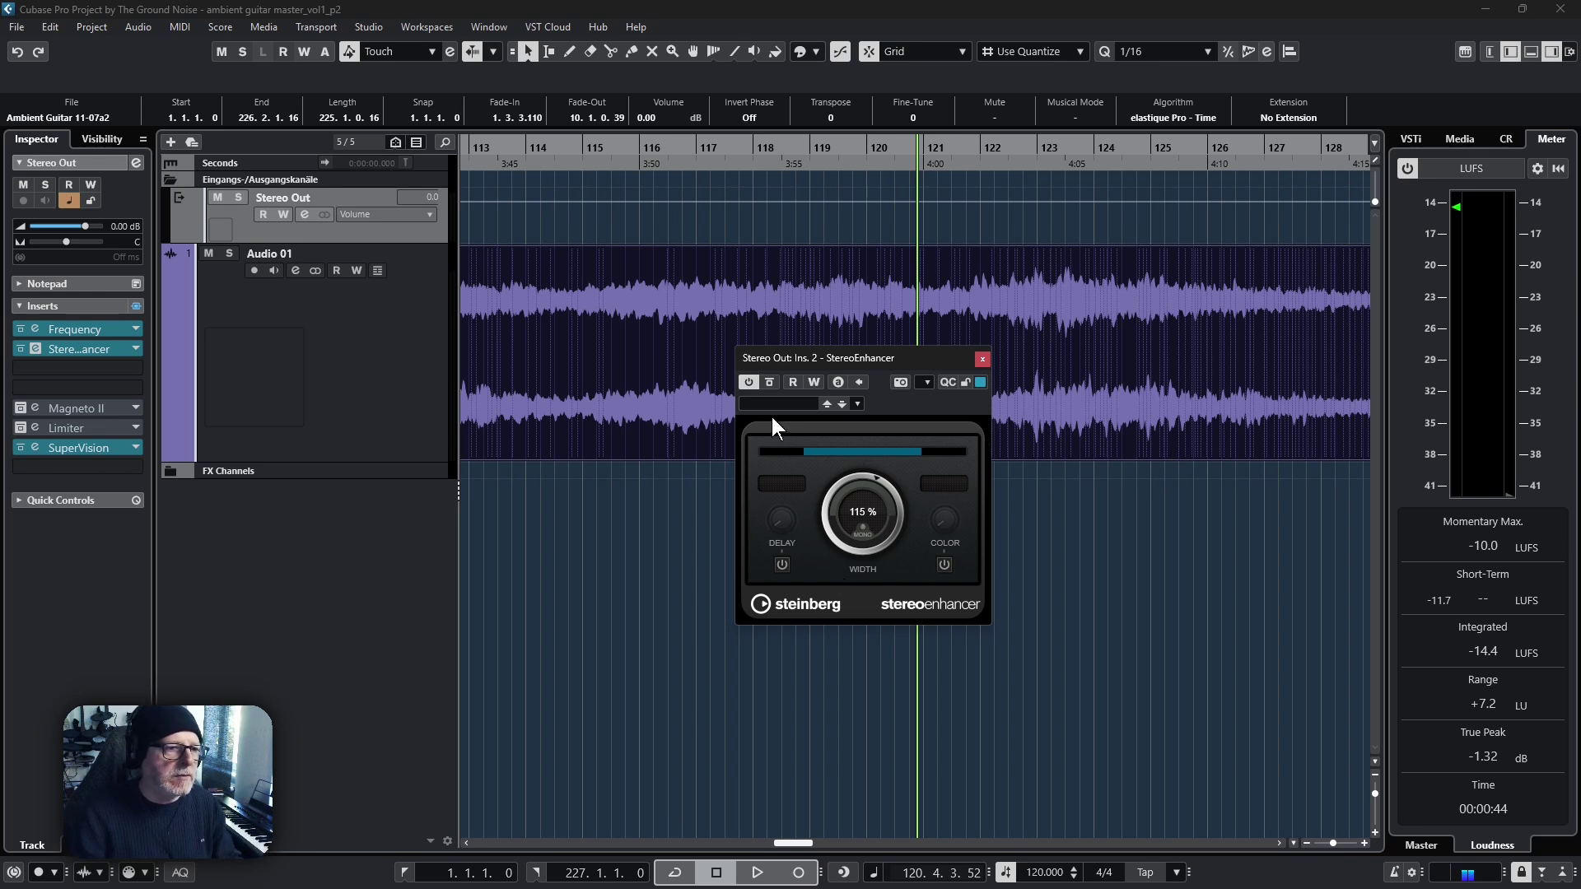
pyautogui.click(769, 383)
pyautogui.press('space')
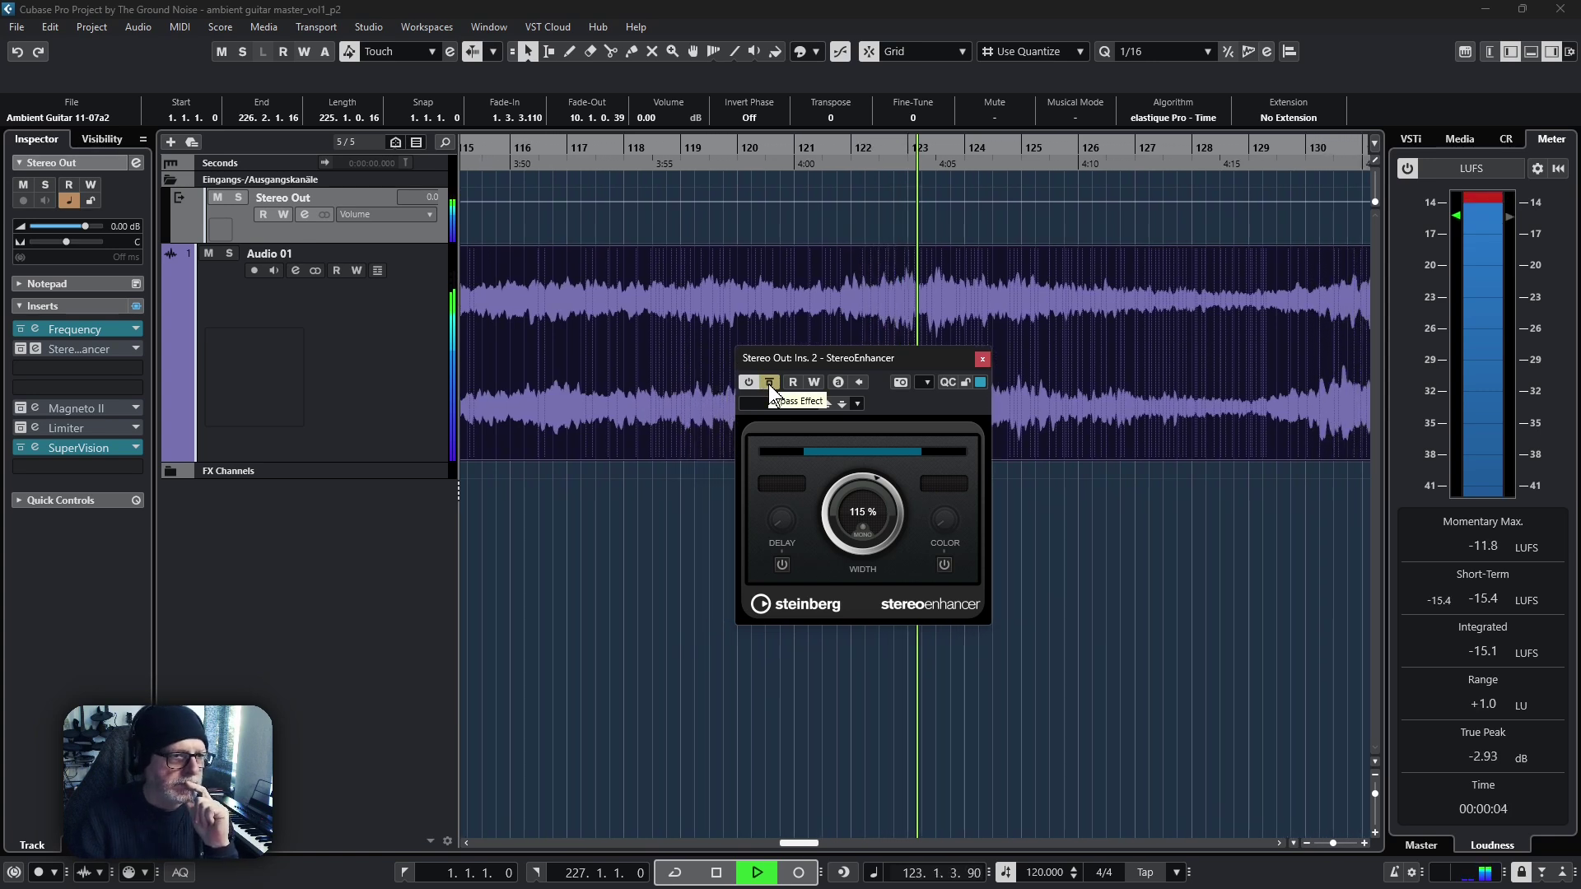
pyautogui.click(769, 383)
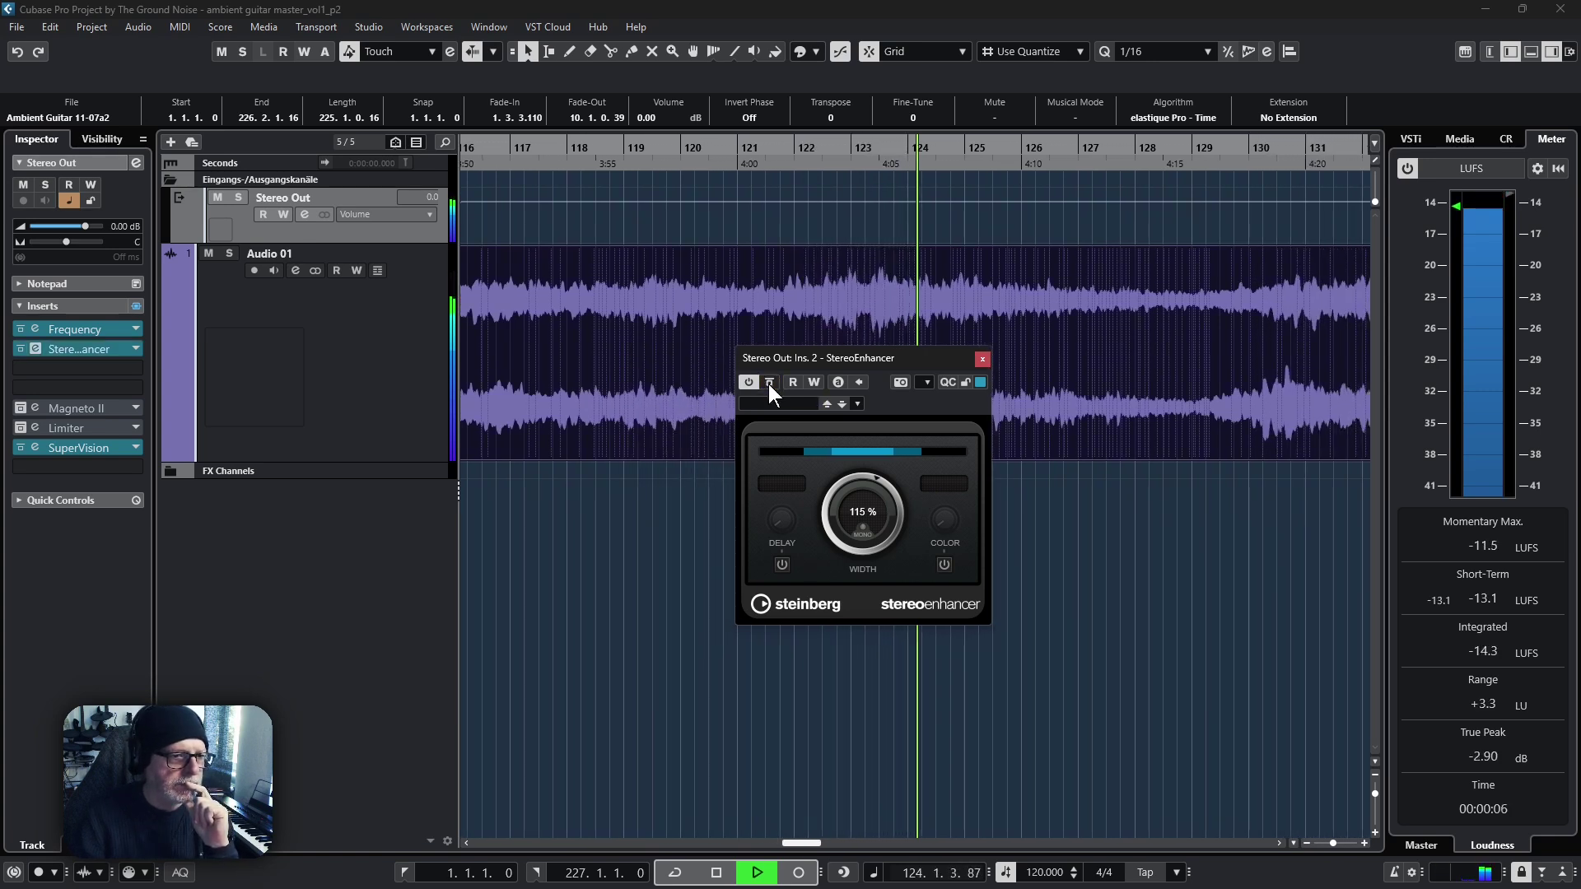
pyautogui.click(768, 383)
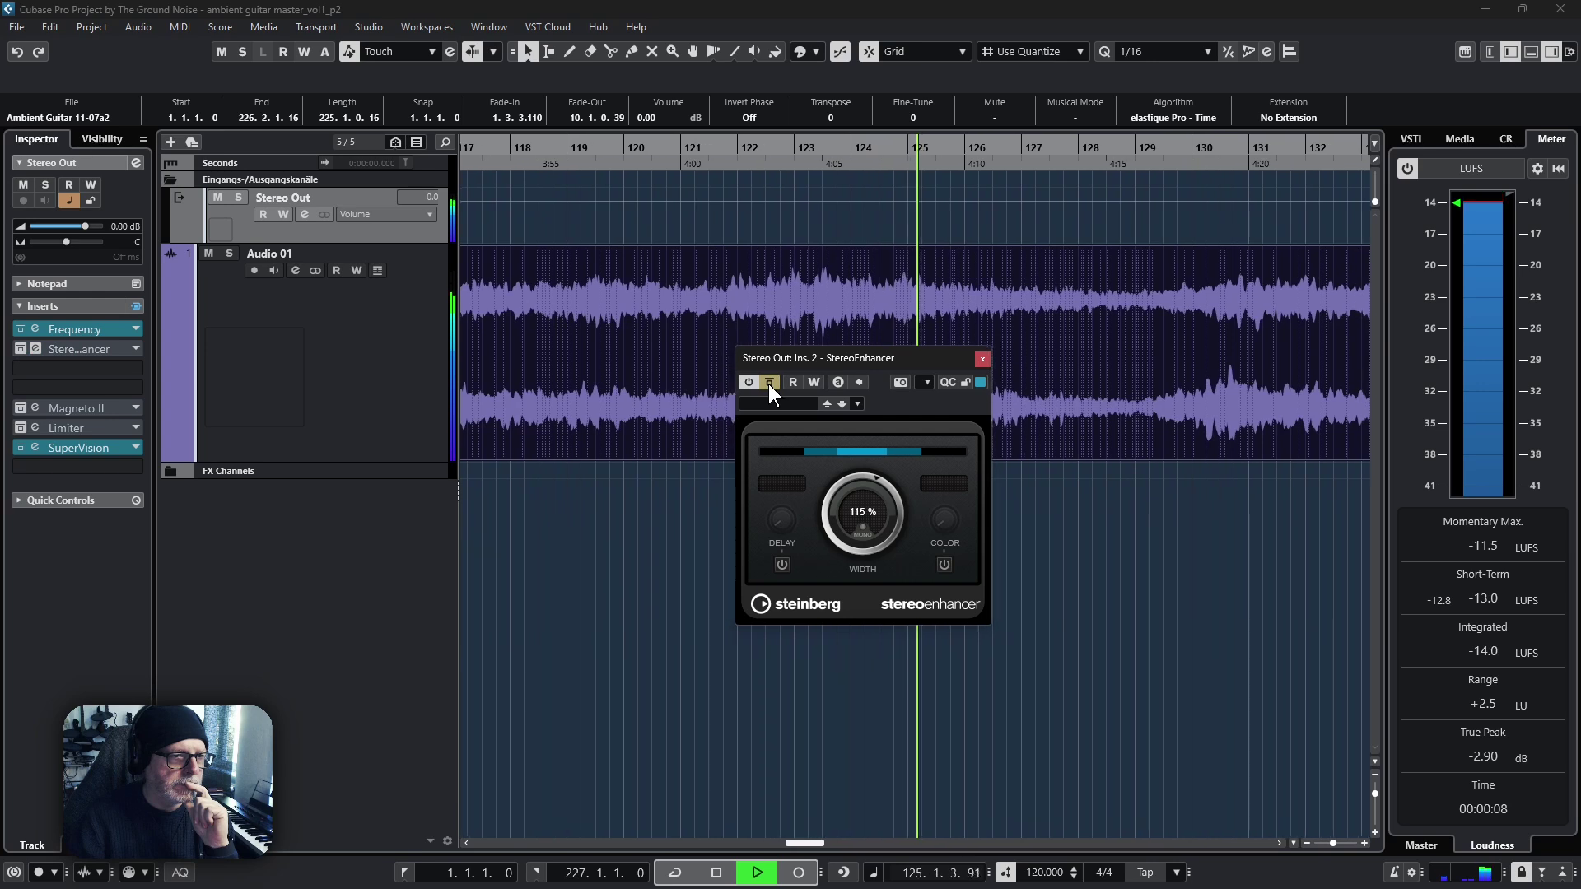
pyautogui.click(768, 383)
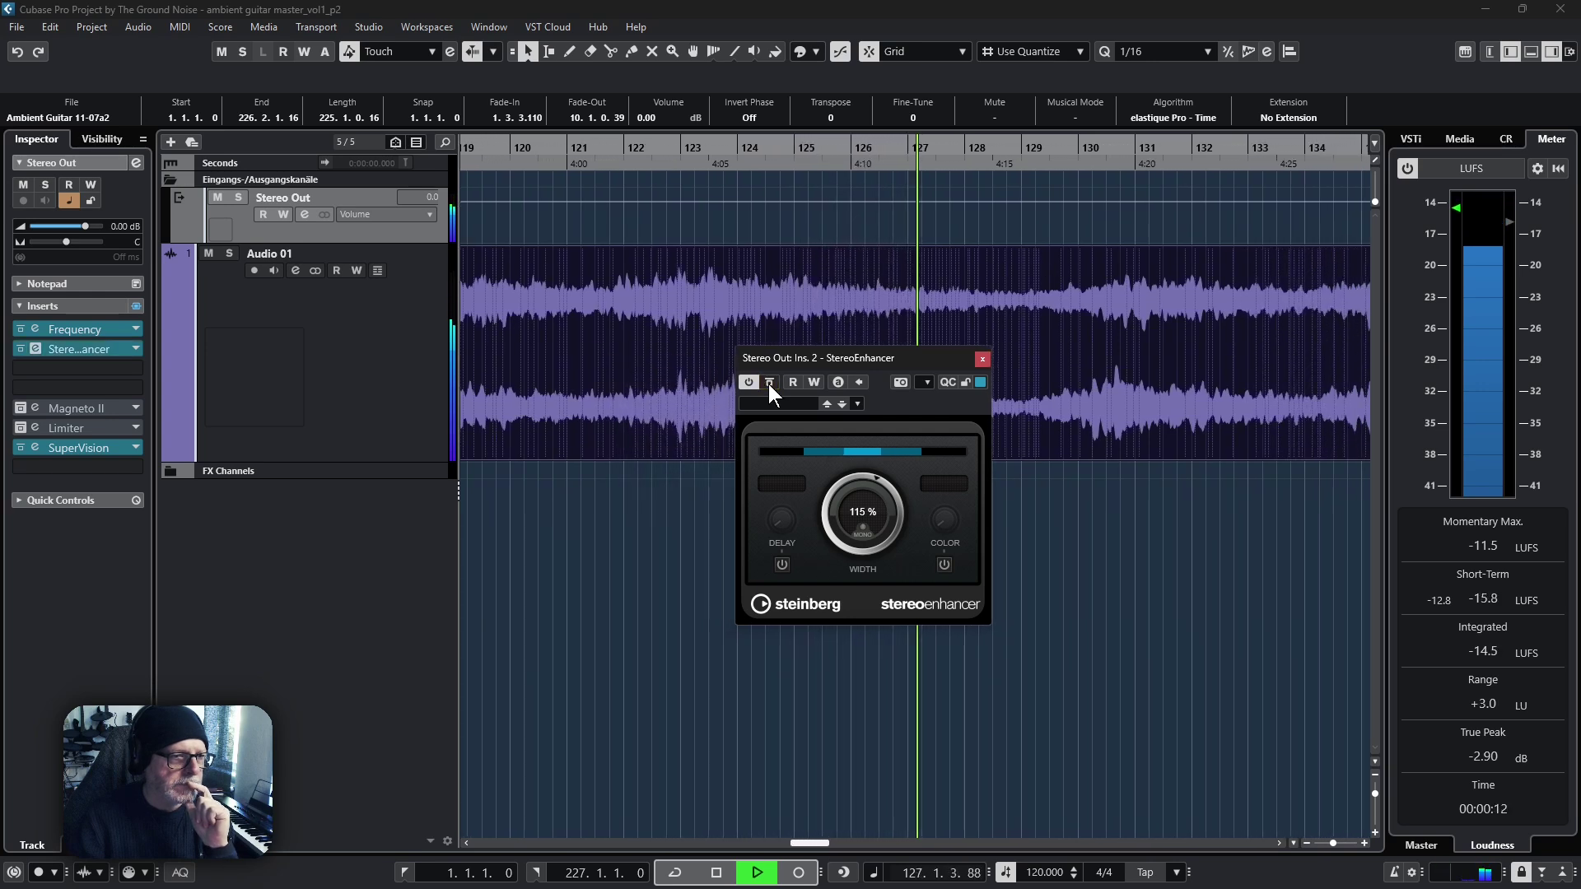
pyautogui.click(769, 383)
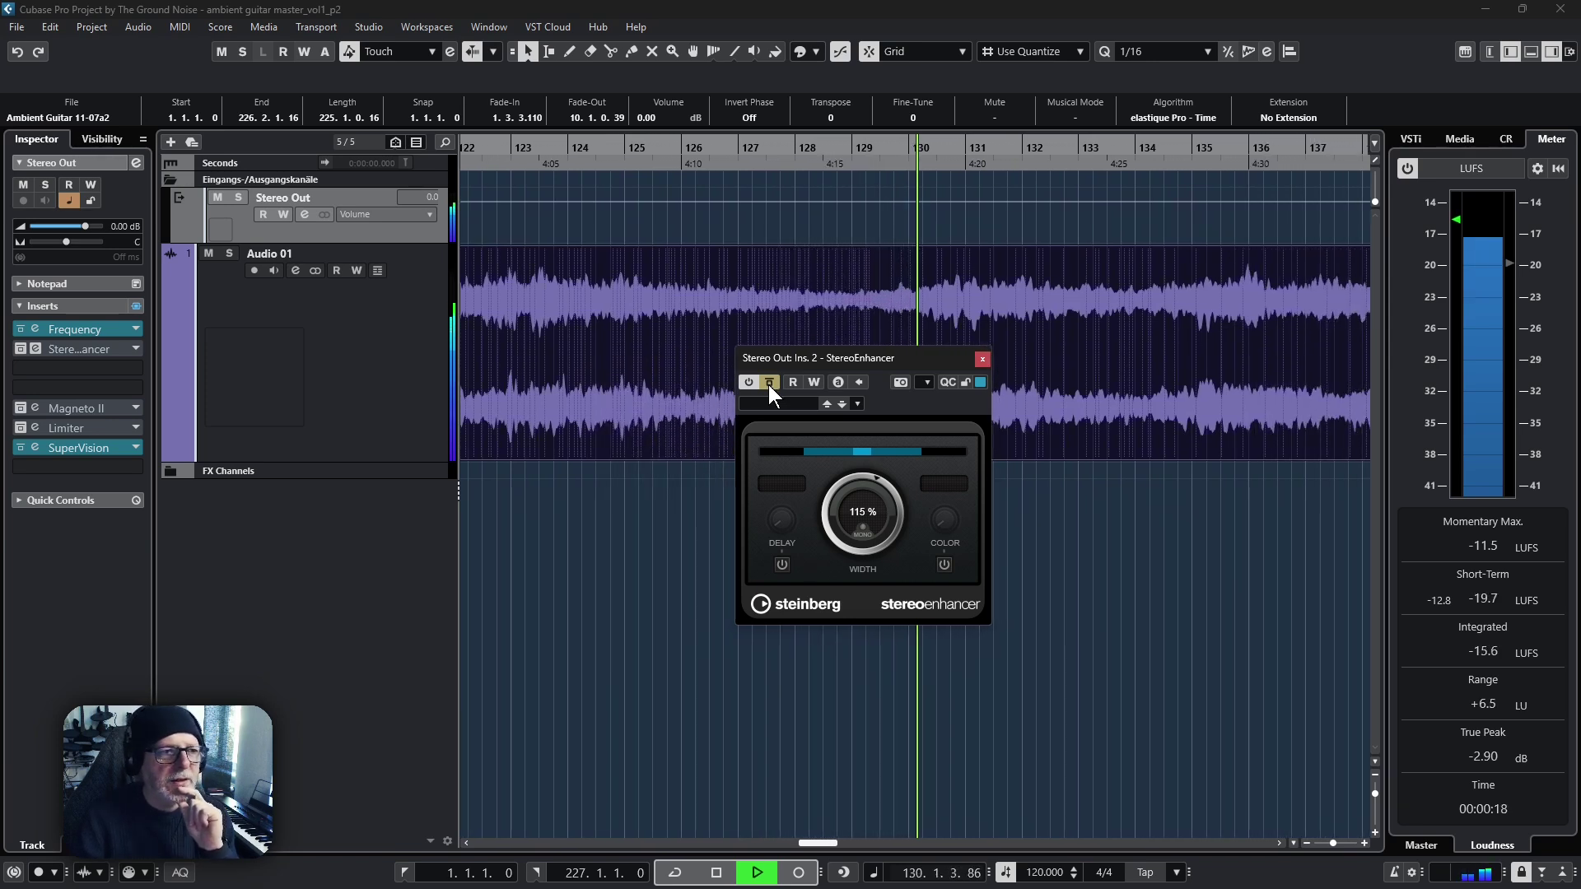
pyautogui.click(768, 382)
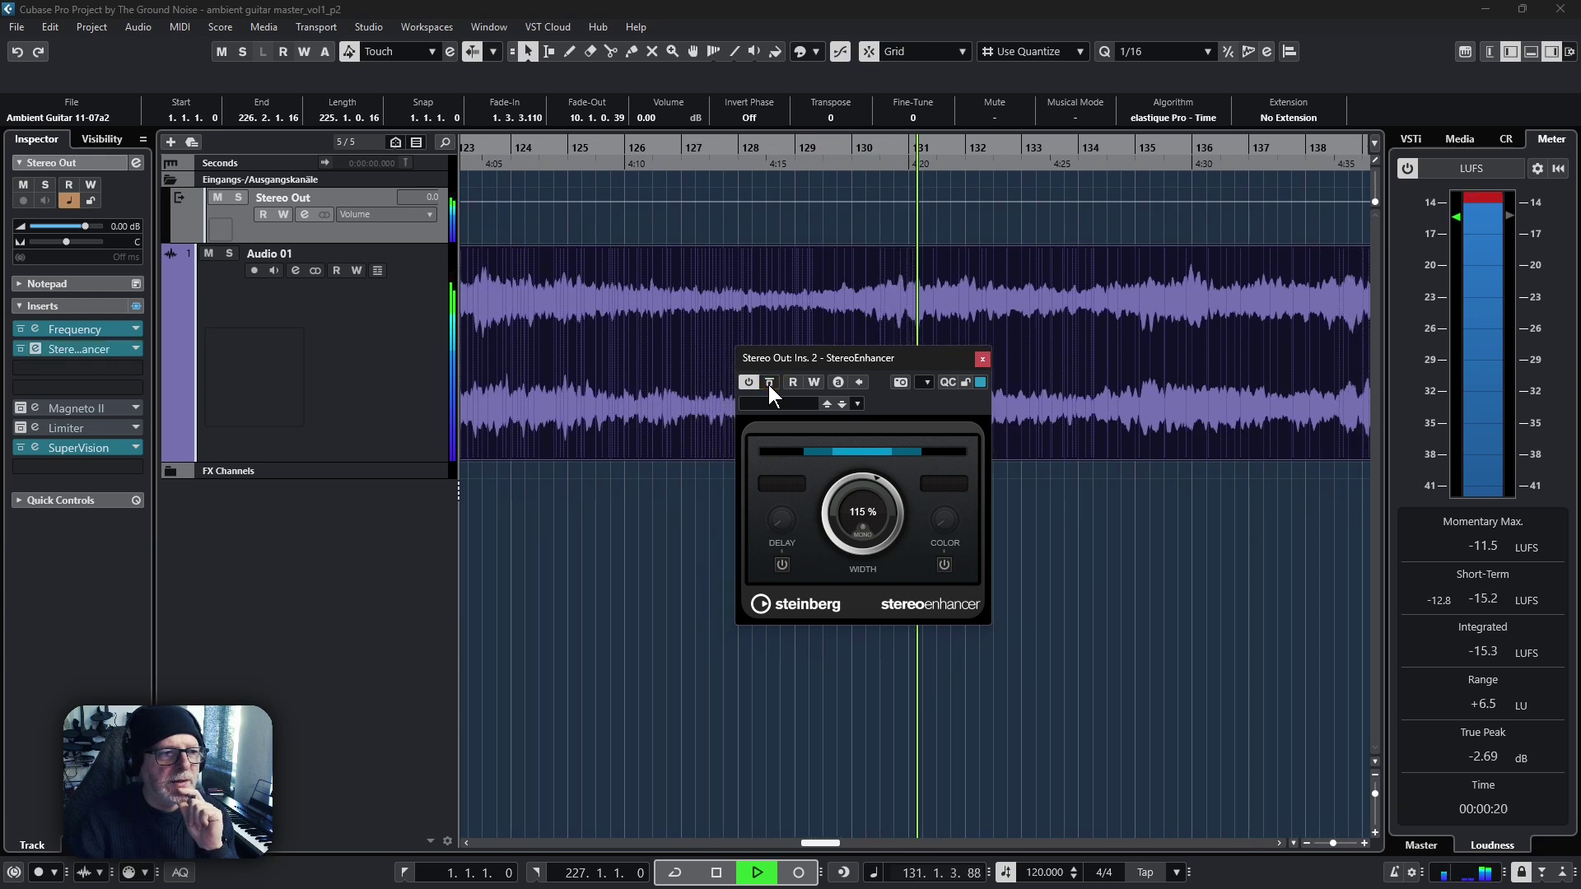
# Compare the StereoEnhancer's bypassed and active sound twice more during playback at 115% width
pyautogui.click(769, 383)
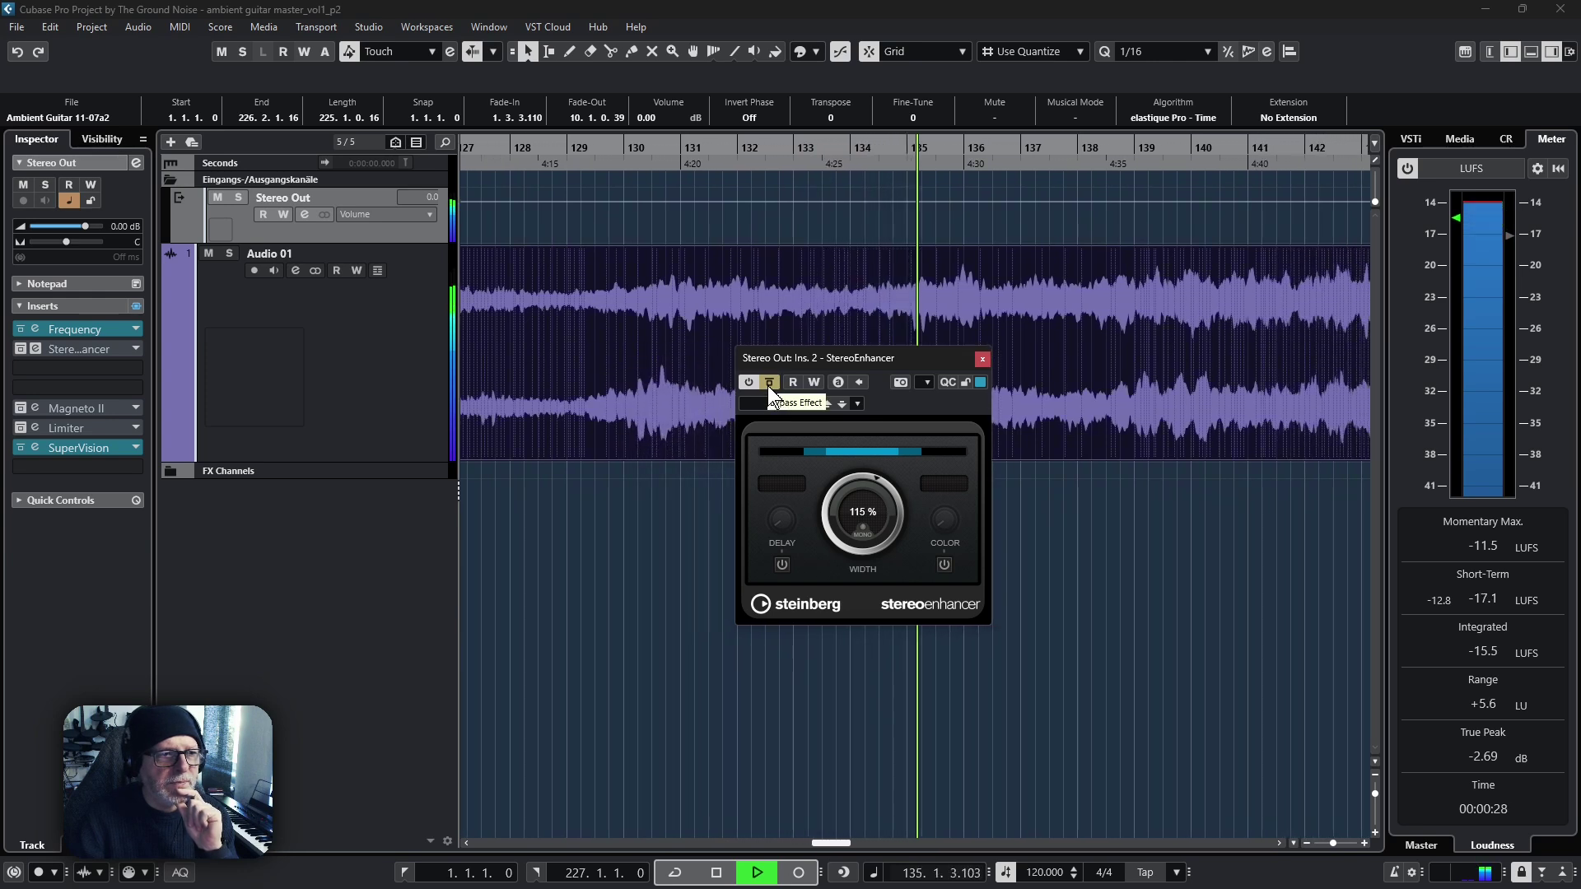
pyautogui.click(767, 383)
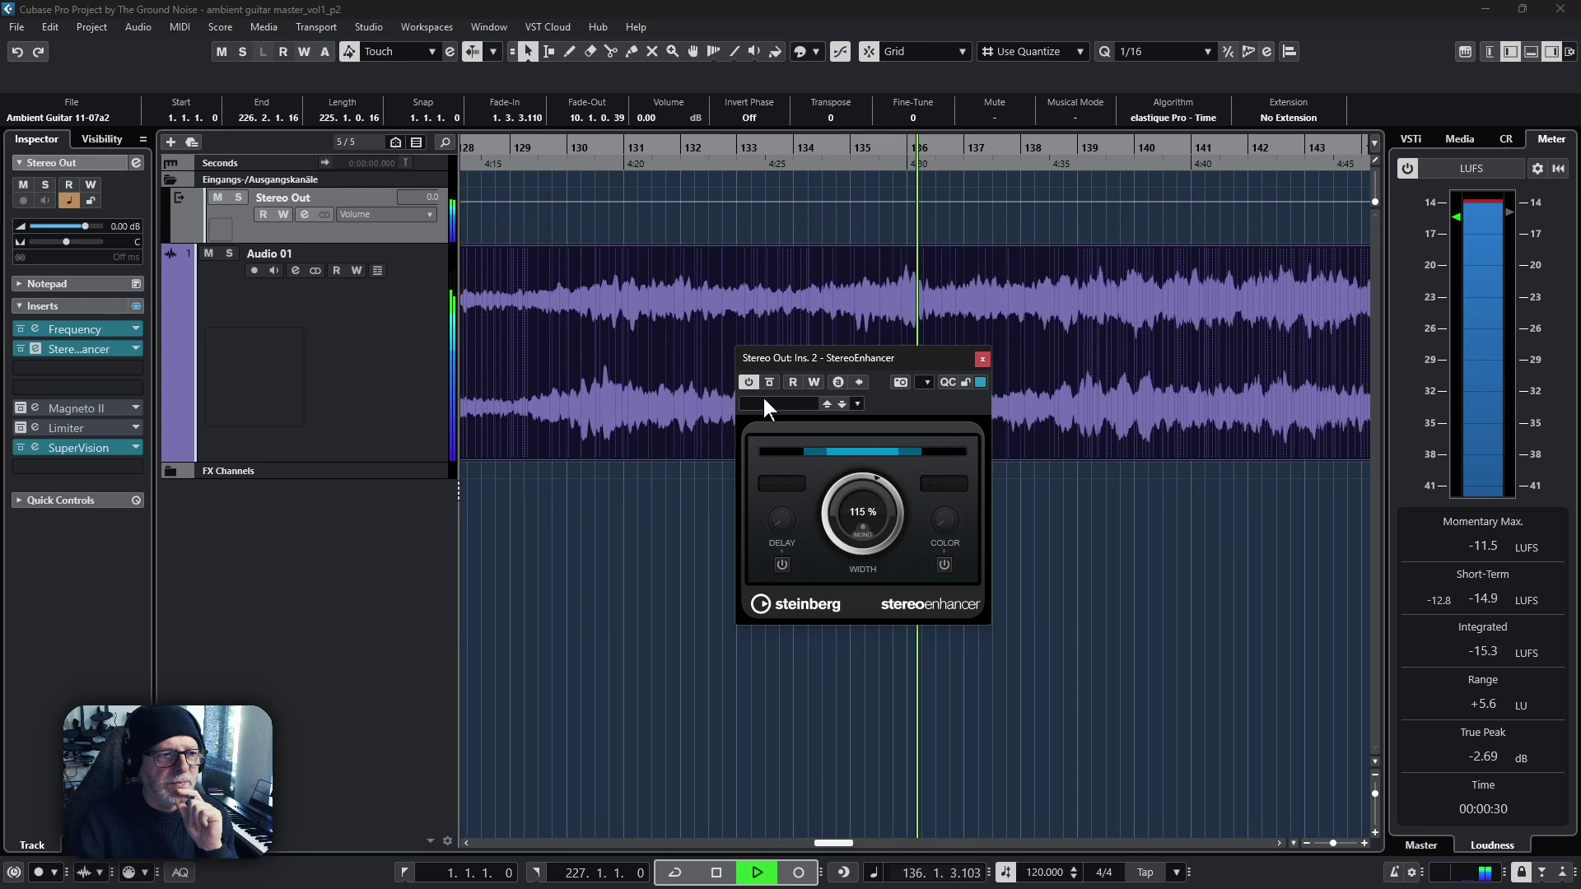
pyautogui.click(765, 385)
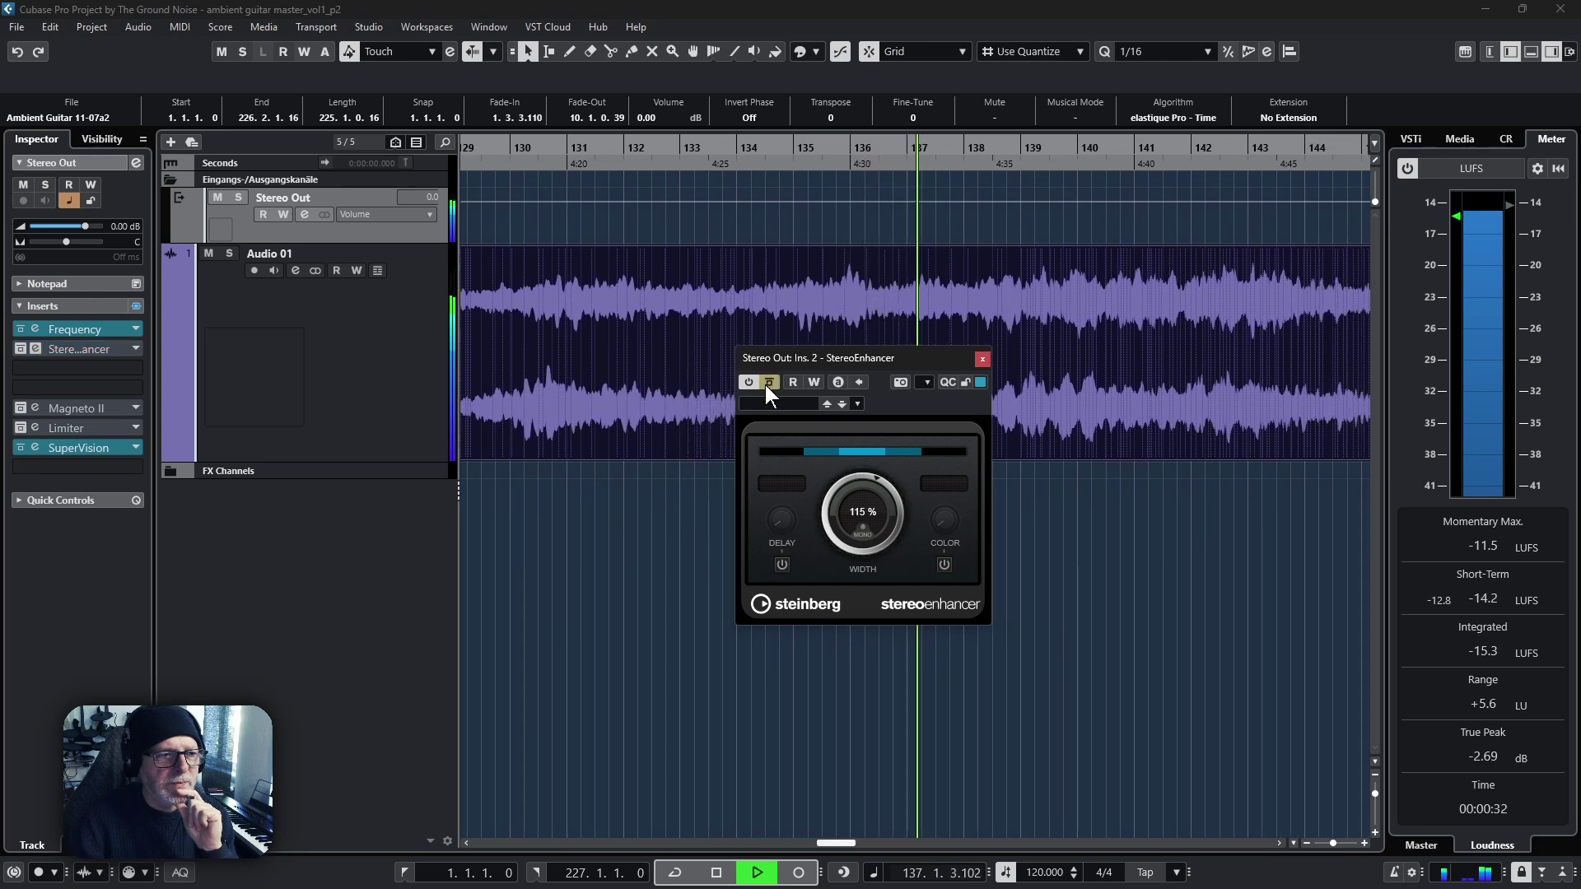
pyautogui.click(764, 383)
# Audition the StereoEnhancer at 200% width during playback and return the width to 115%
pyautogui.moveTo(829, 526); pyautogui.dragTo(838, 453)
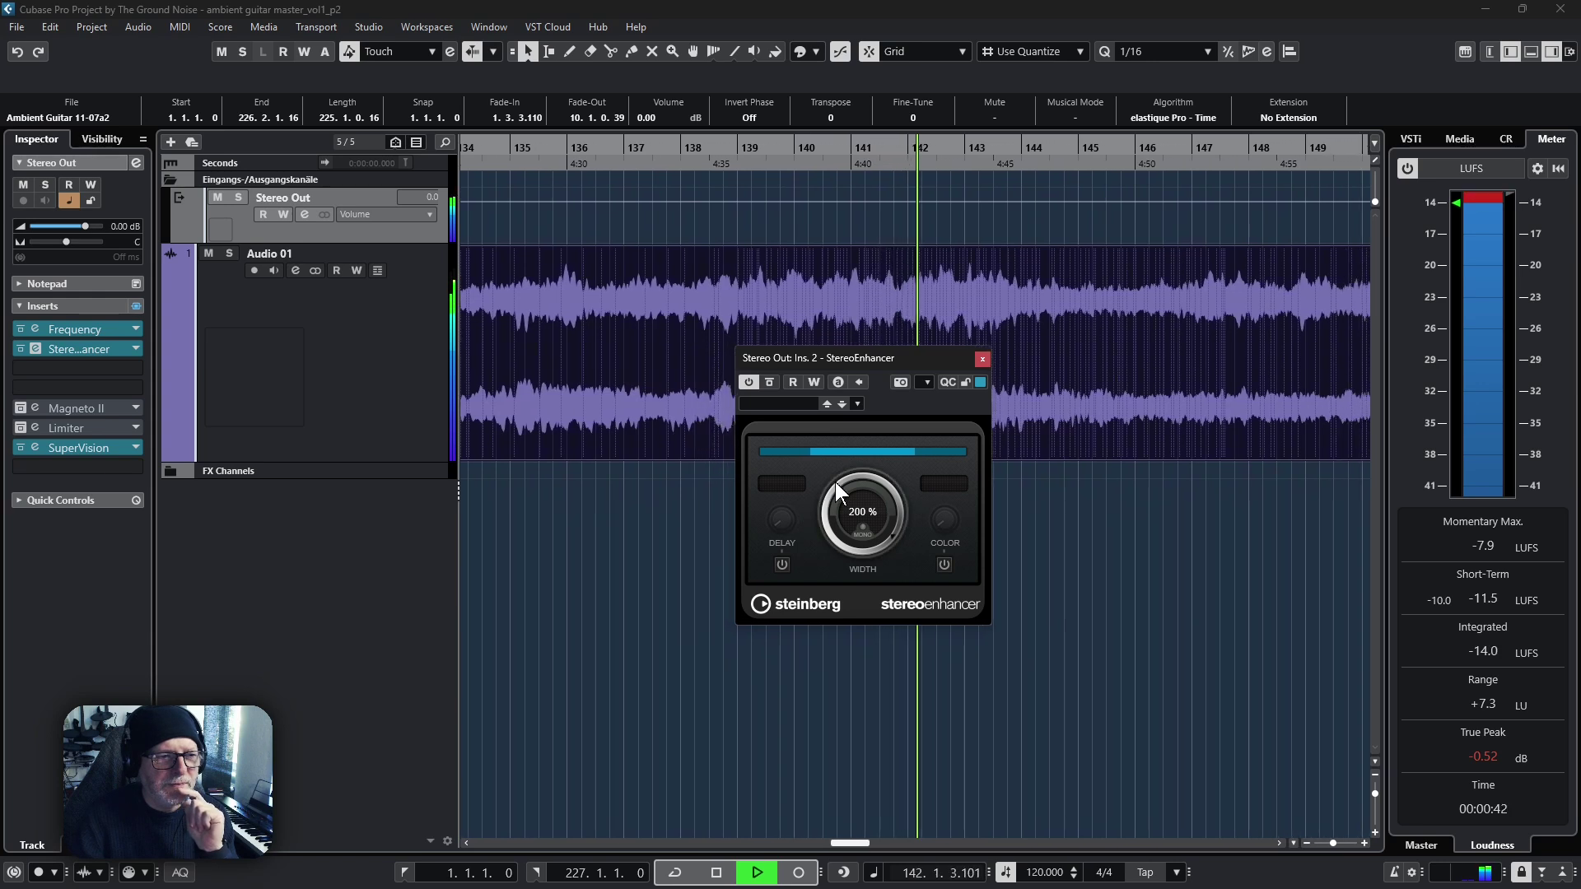
pyautogui.moveTo(837, 483); pyautogui.dragTo(820, 534)
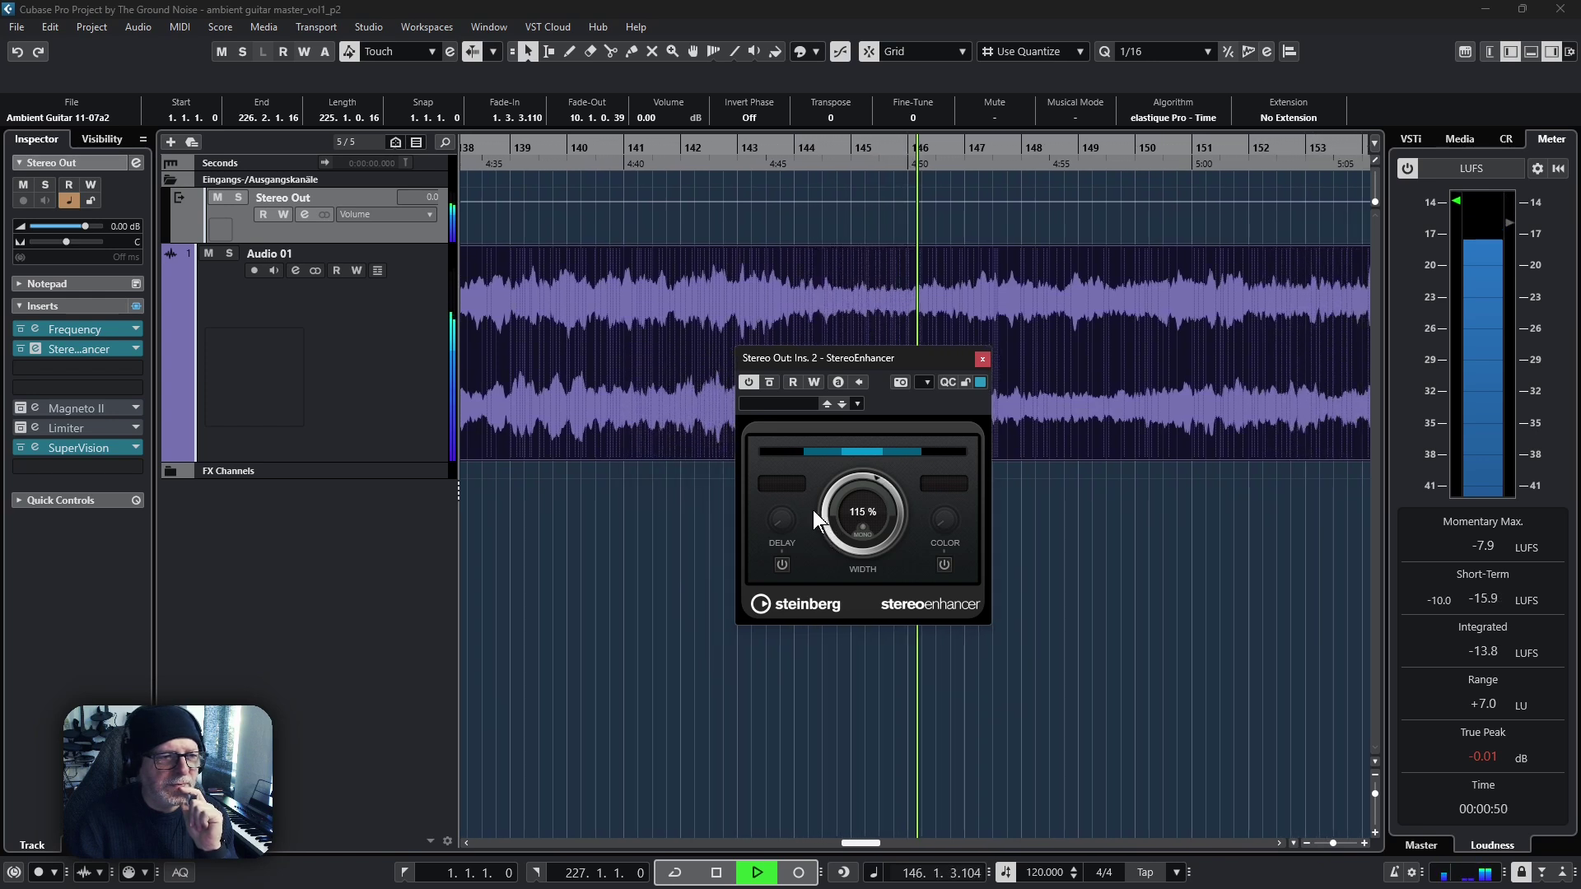
# Switch the StereoEnhancer repeatedly between bypassed and active during playback, stop with it active, and close its window
pyautogui.click(769, 382)
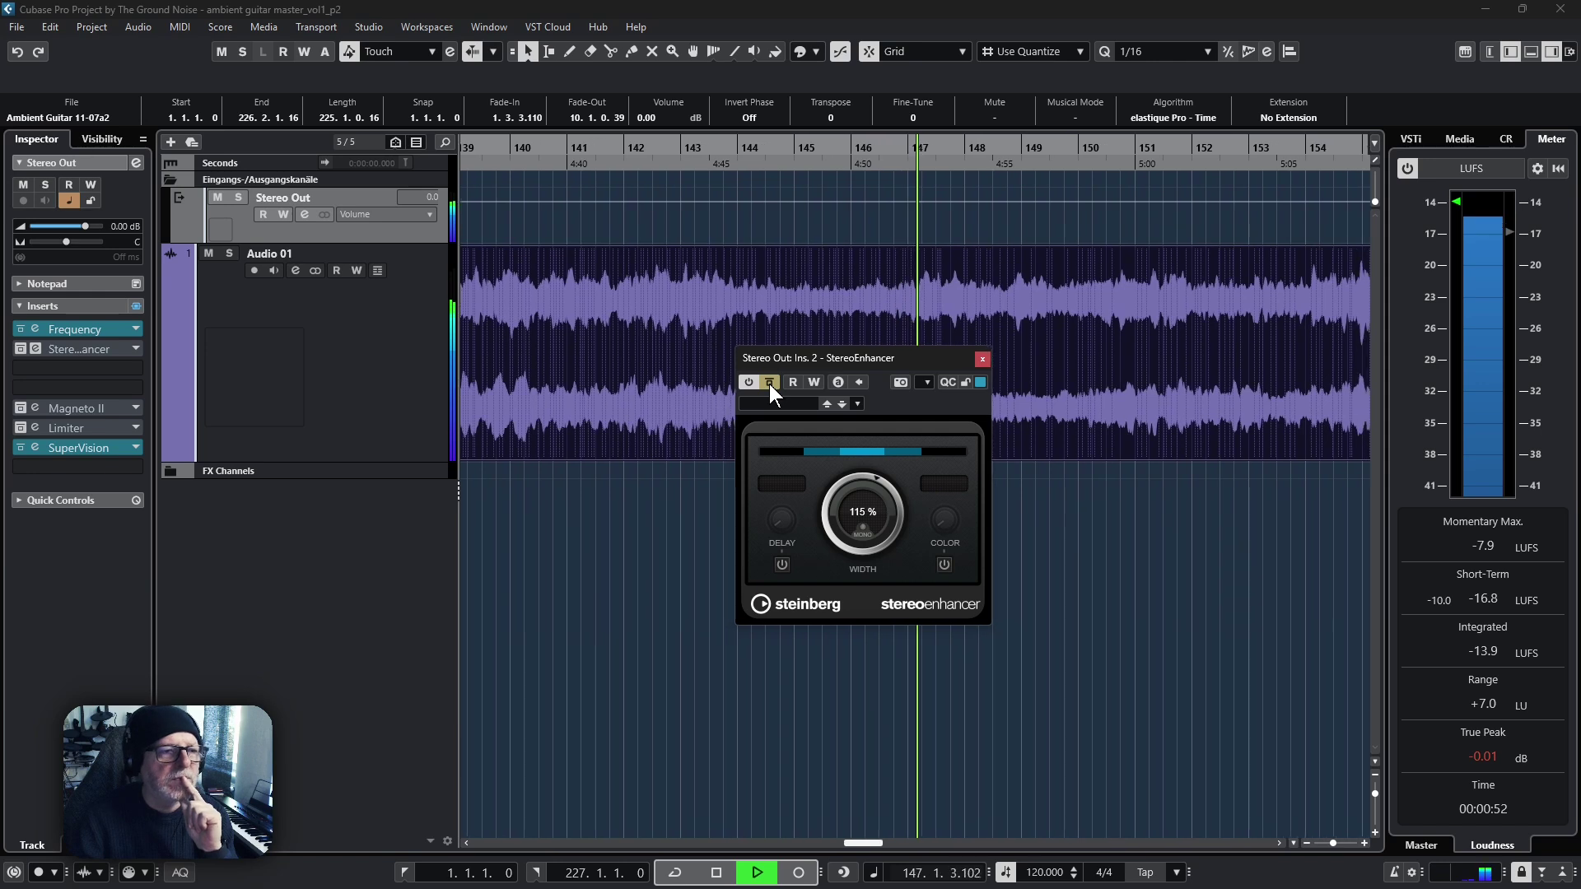
pyautogui.click(770, 383)
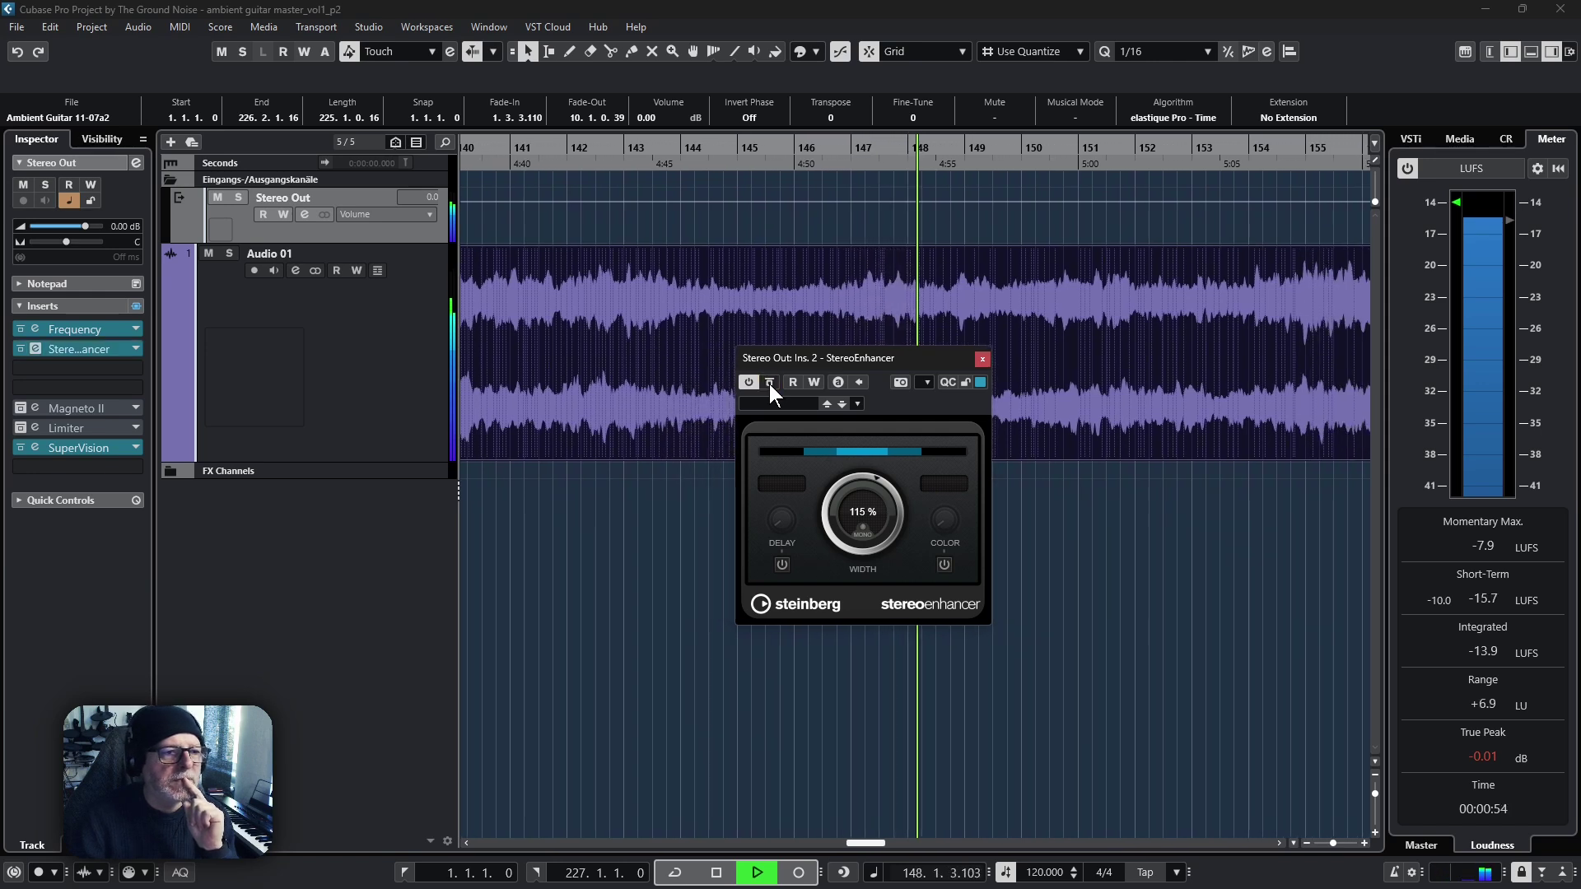
pyautogui.click(769, 383)
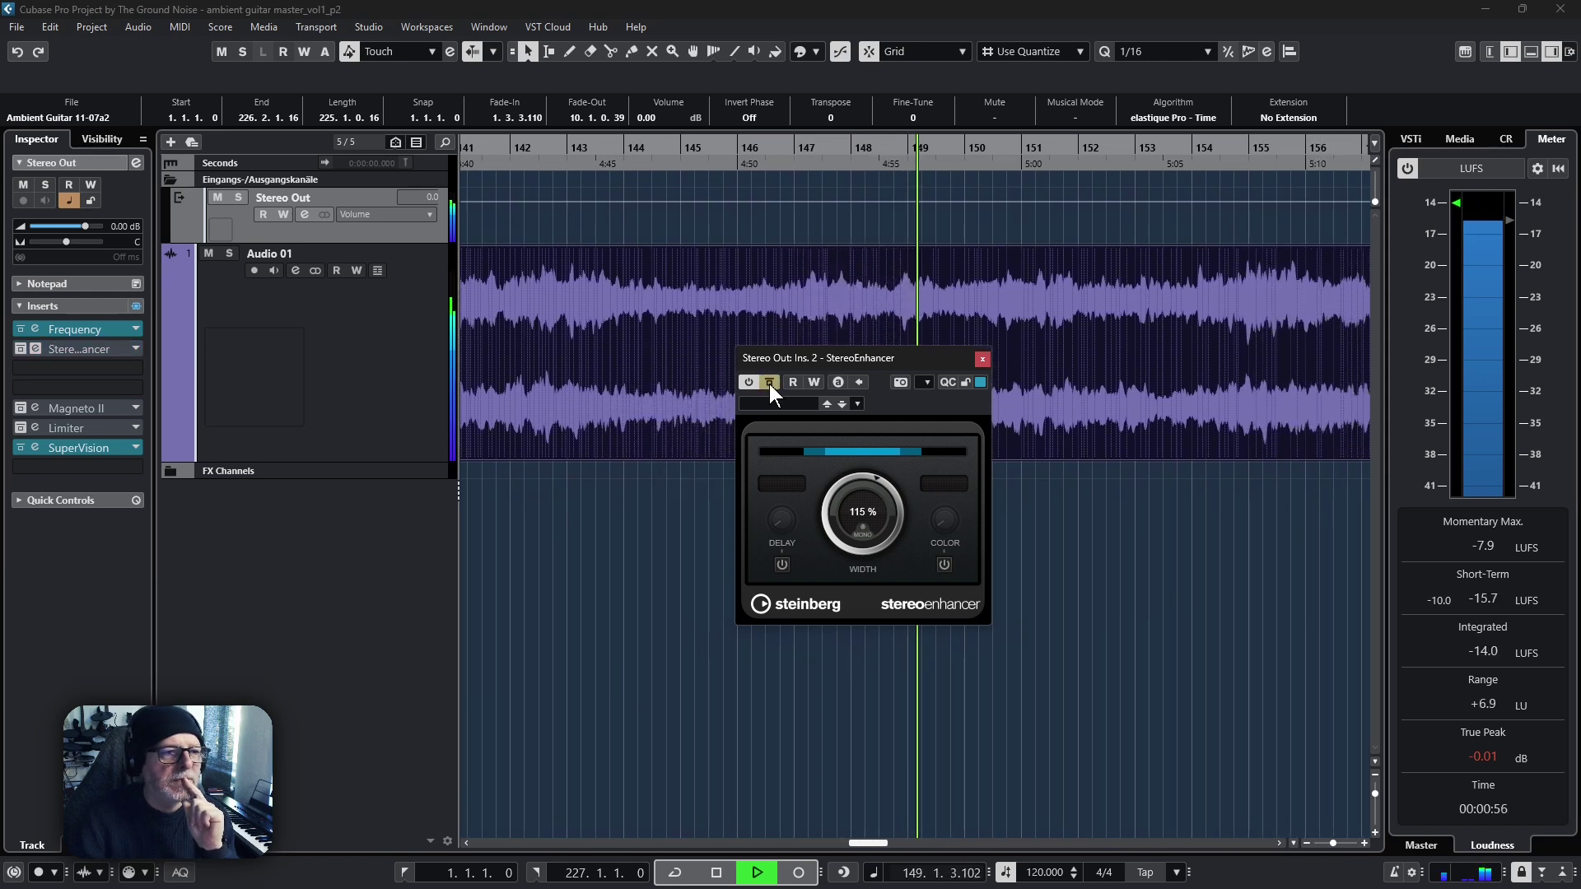
pyautogui.click(769, 383)
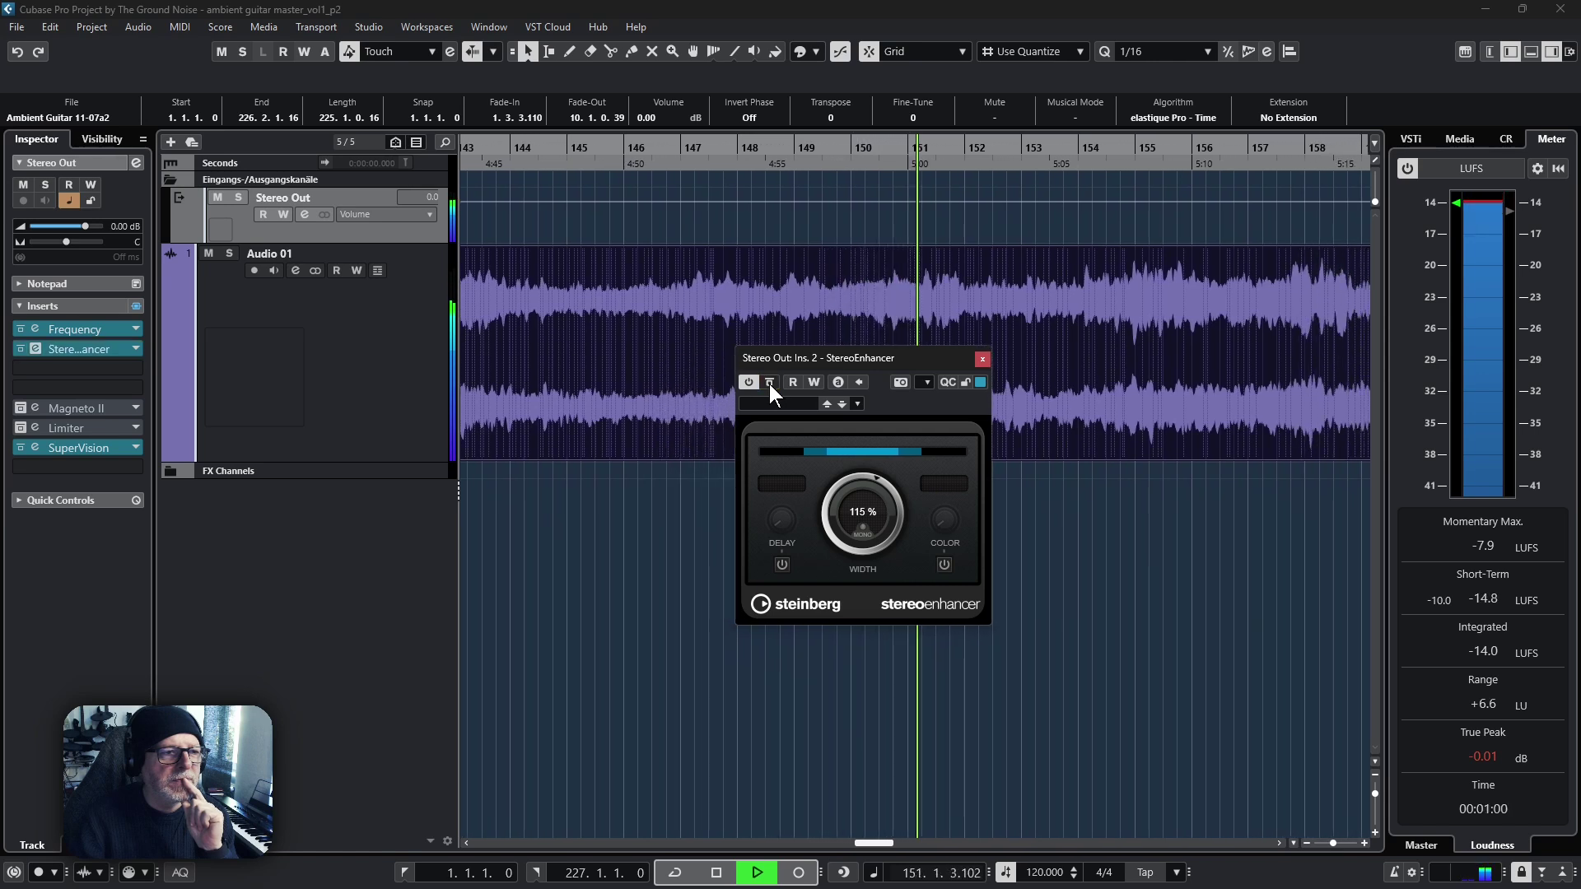
pyautogui.click(769, 383)
pyautogui.click(769, 383)
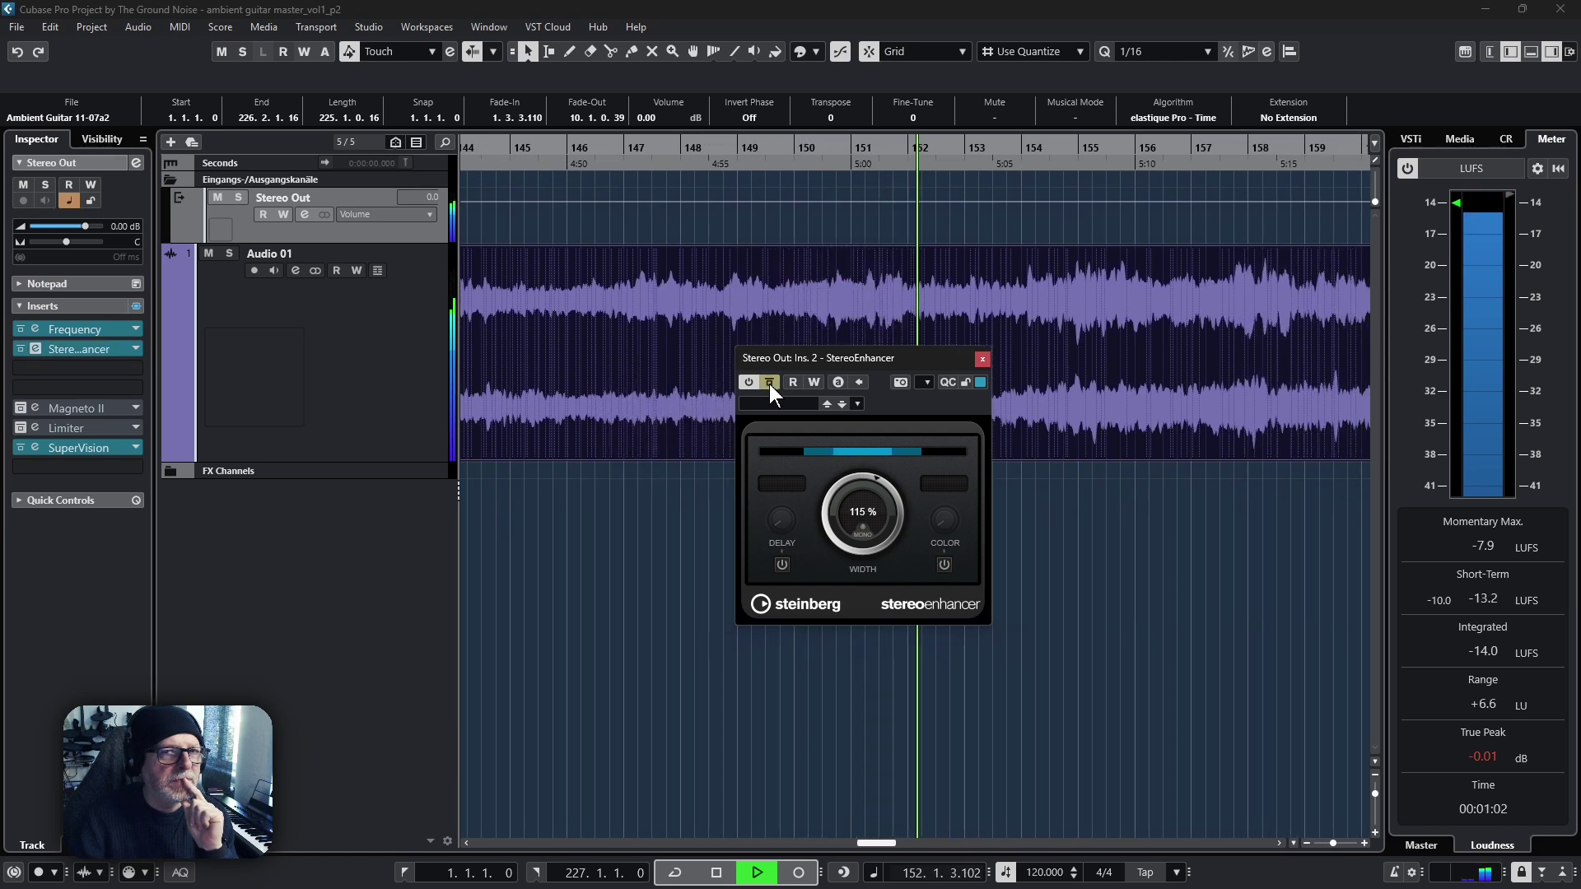
pyautogui.click(769, 383)
pyautogui.click(769, 383)
pyautogui.click(770, 383)
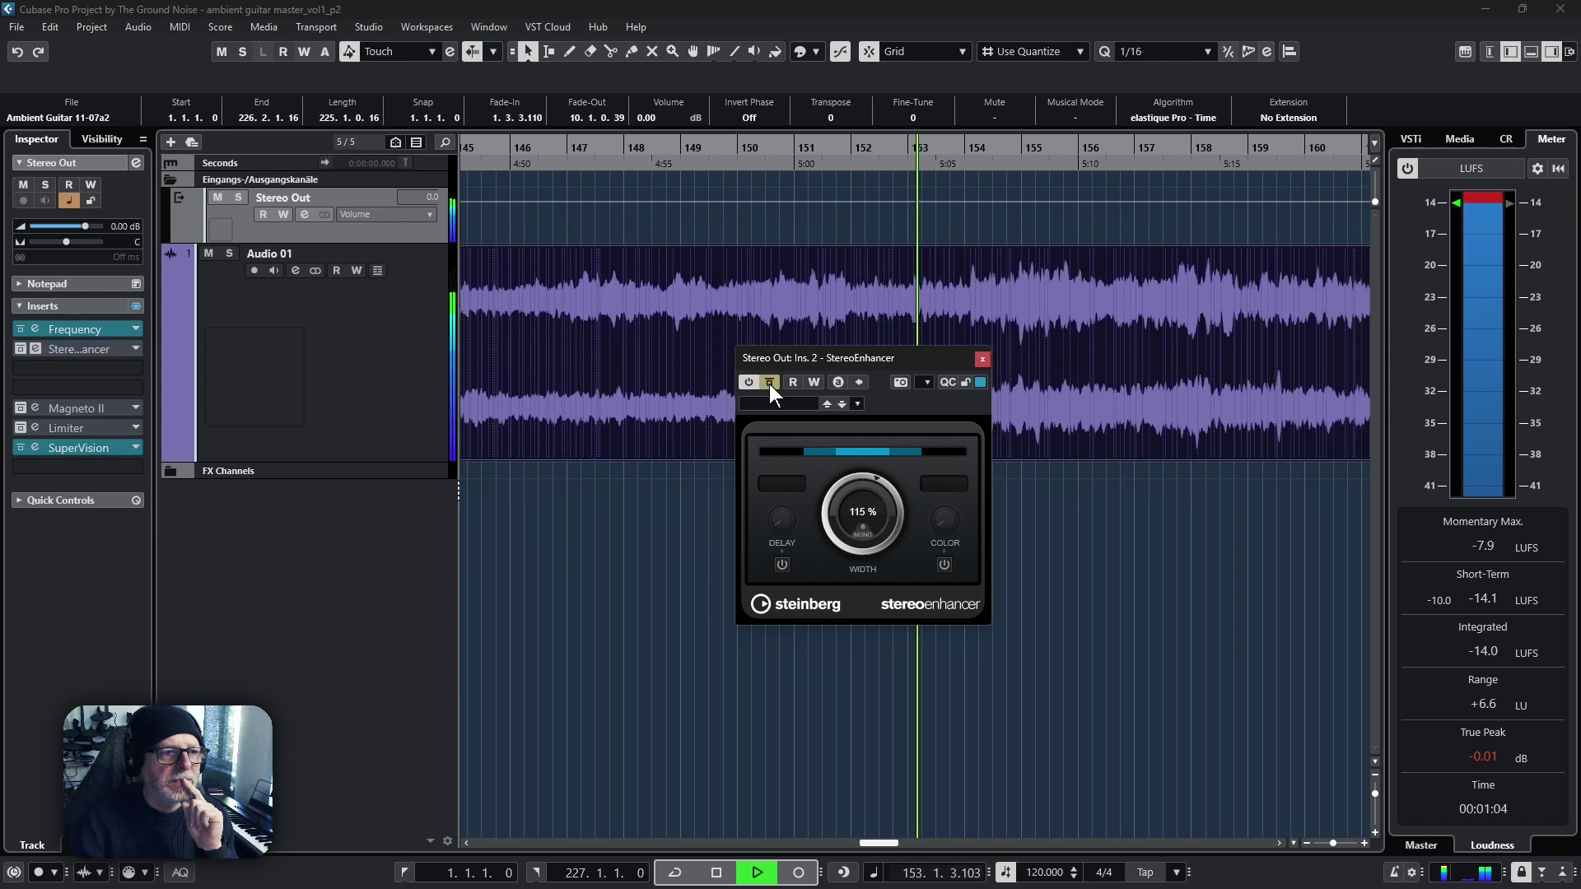
pyautogui.click(769, 383)
pyautogui.click(769, 383)
pyautogui.click(769, 383)
pyautogui.click(769, 383)
pyautogui.click(769, 383)
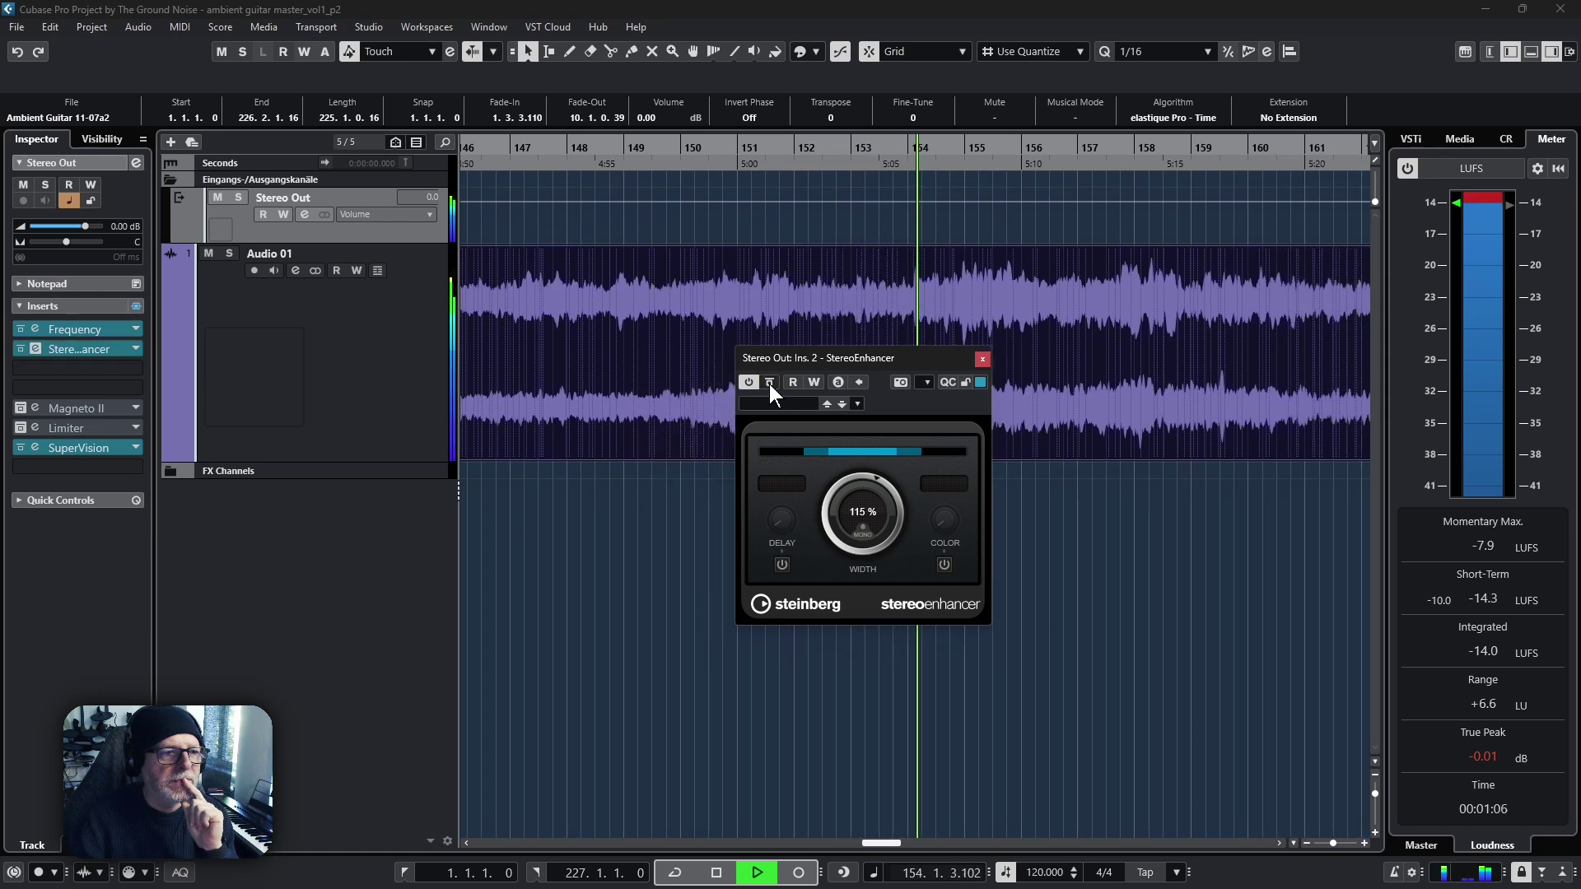
pyautogui.click(769, 383)
pyautogui.click(769, 383)
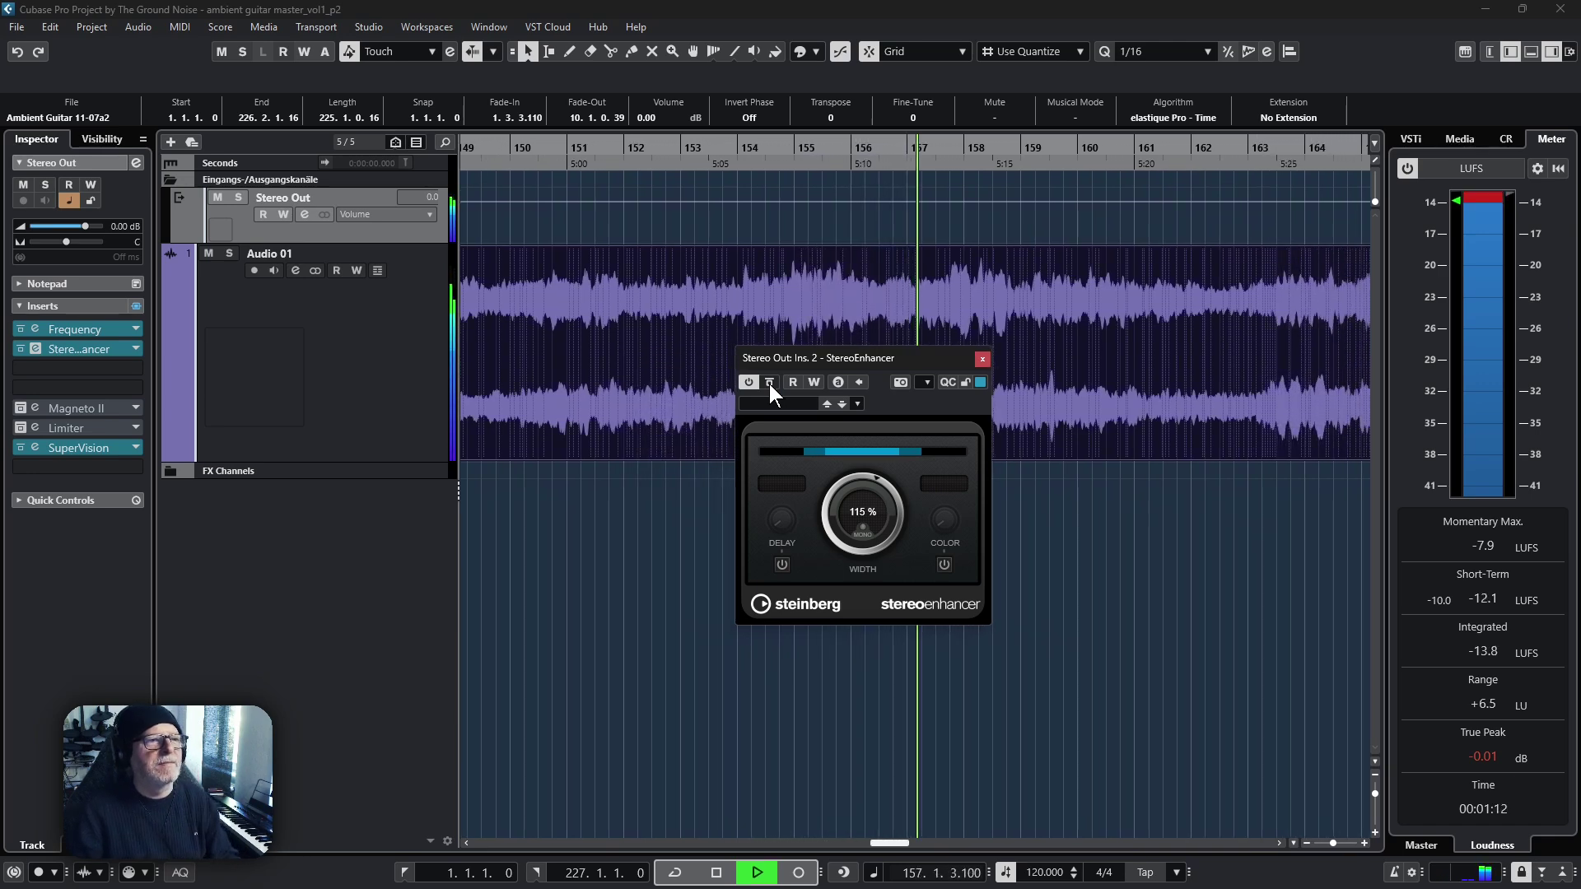
pyautogui.press('space')
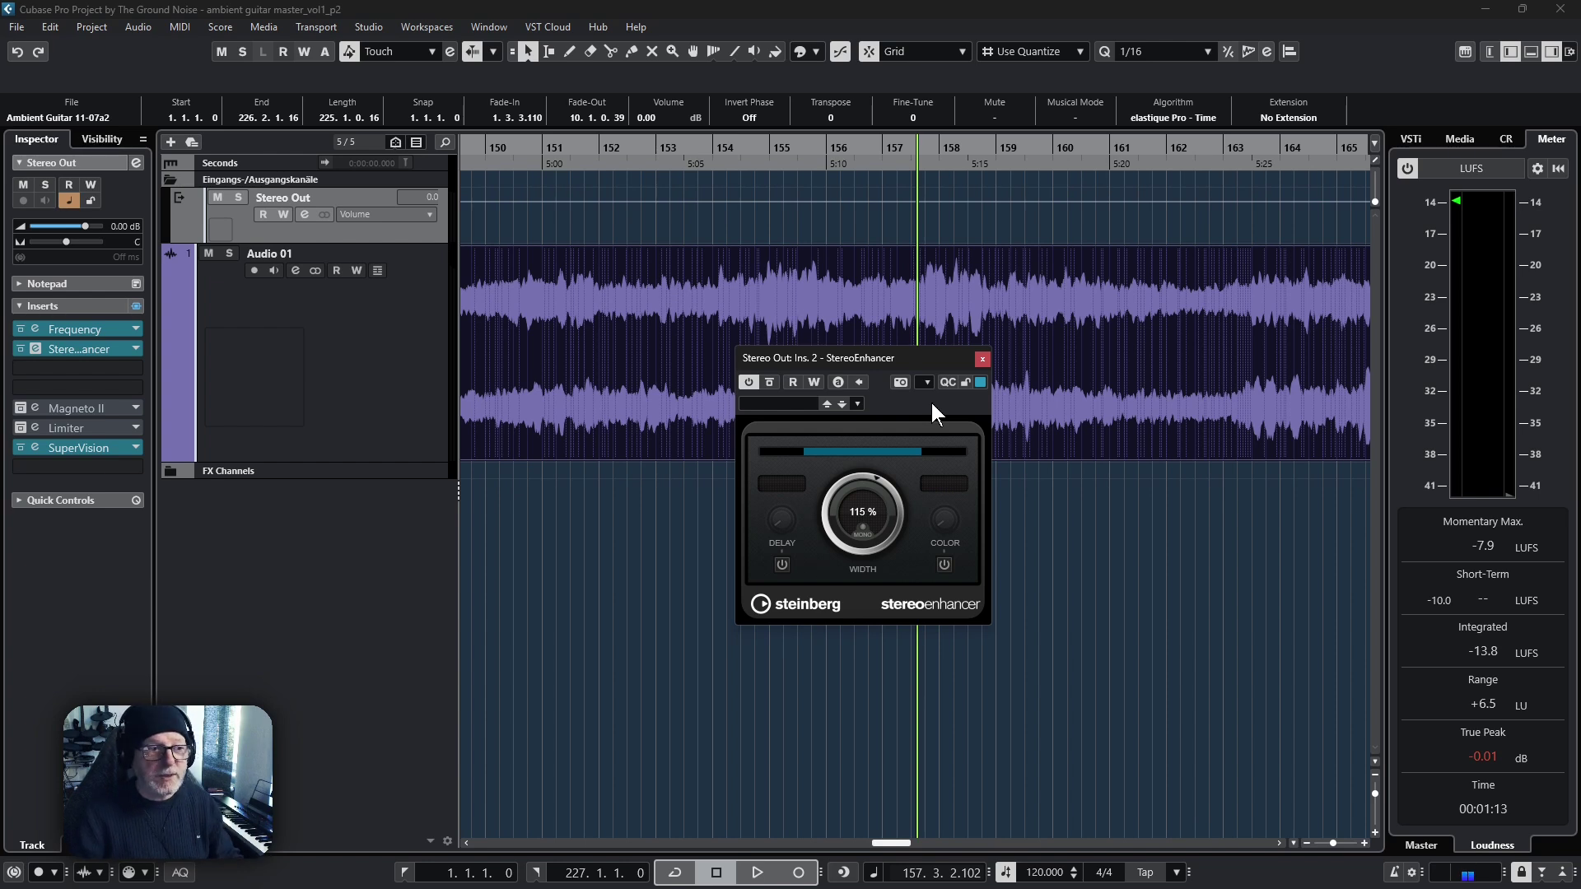
pyautogui.click(983, 360)
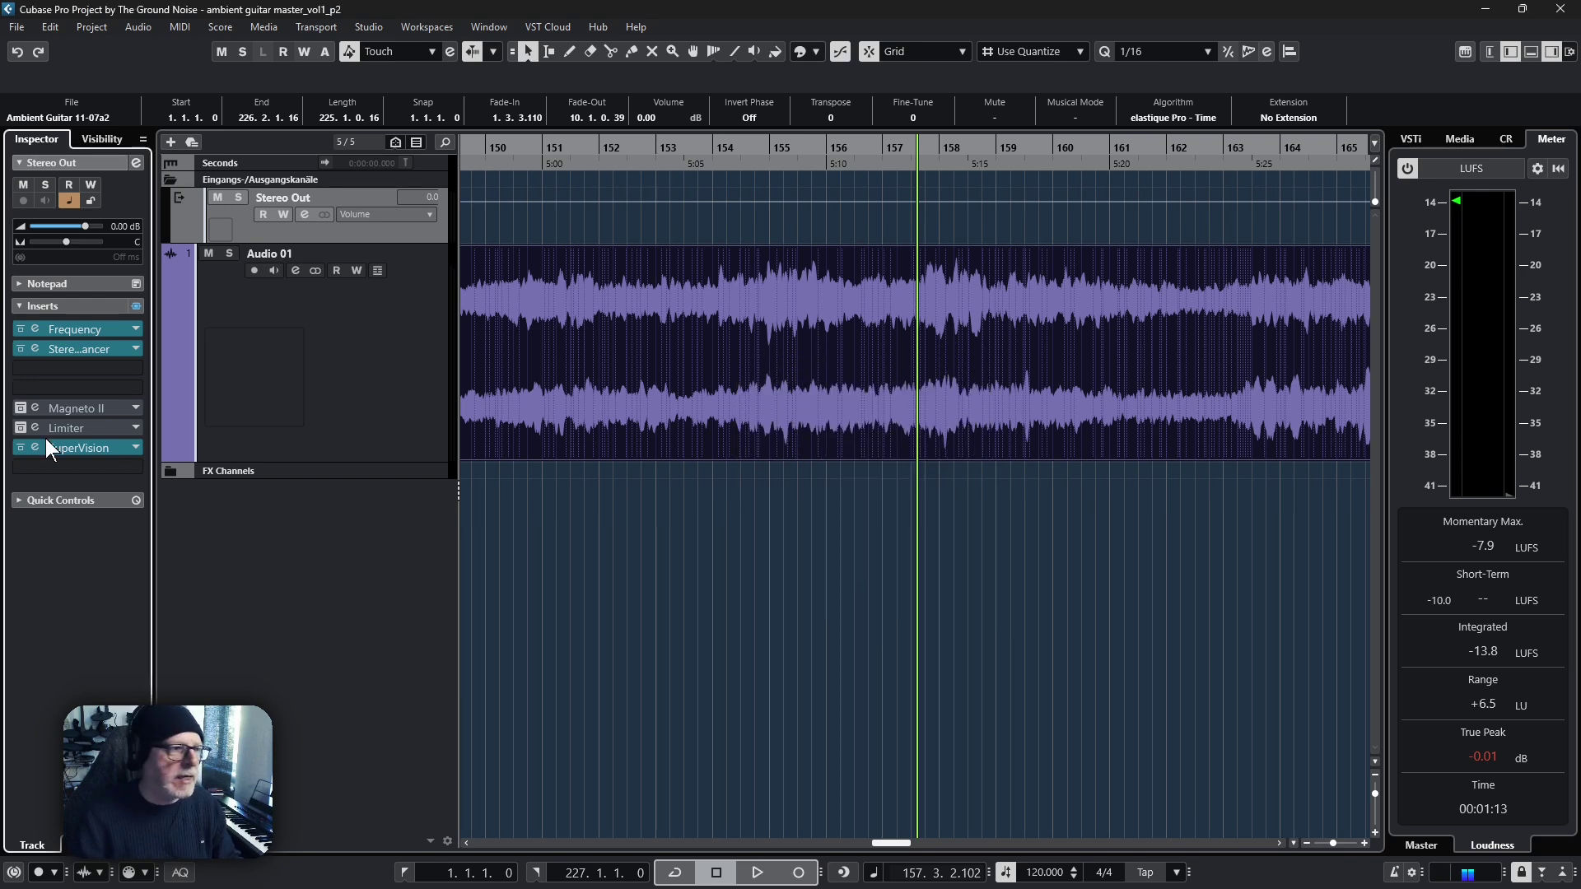
# Activate the Magneto II and Limiter inserts on the Stereo Out, and reset the loudness measurement
pyautogui.click(35, 412)
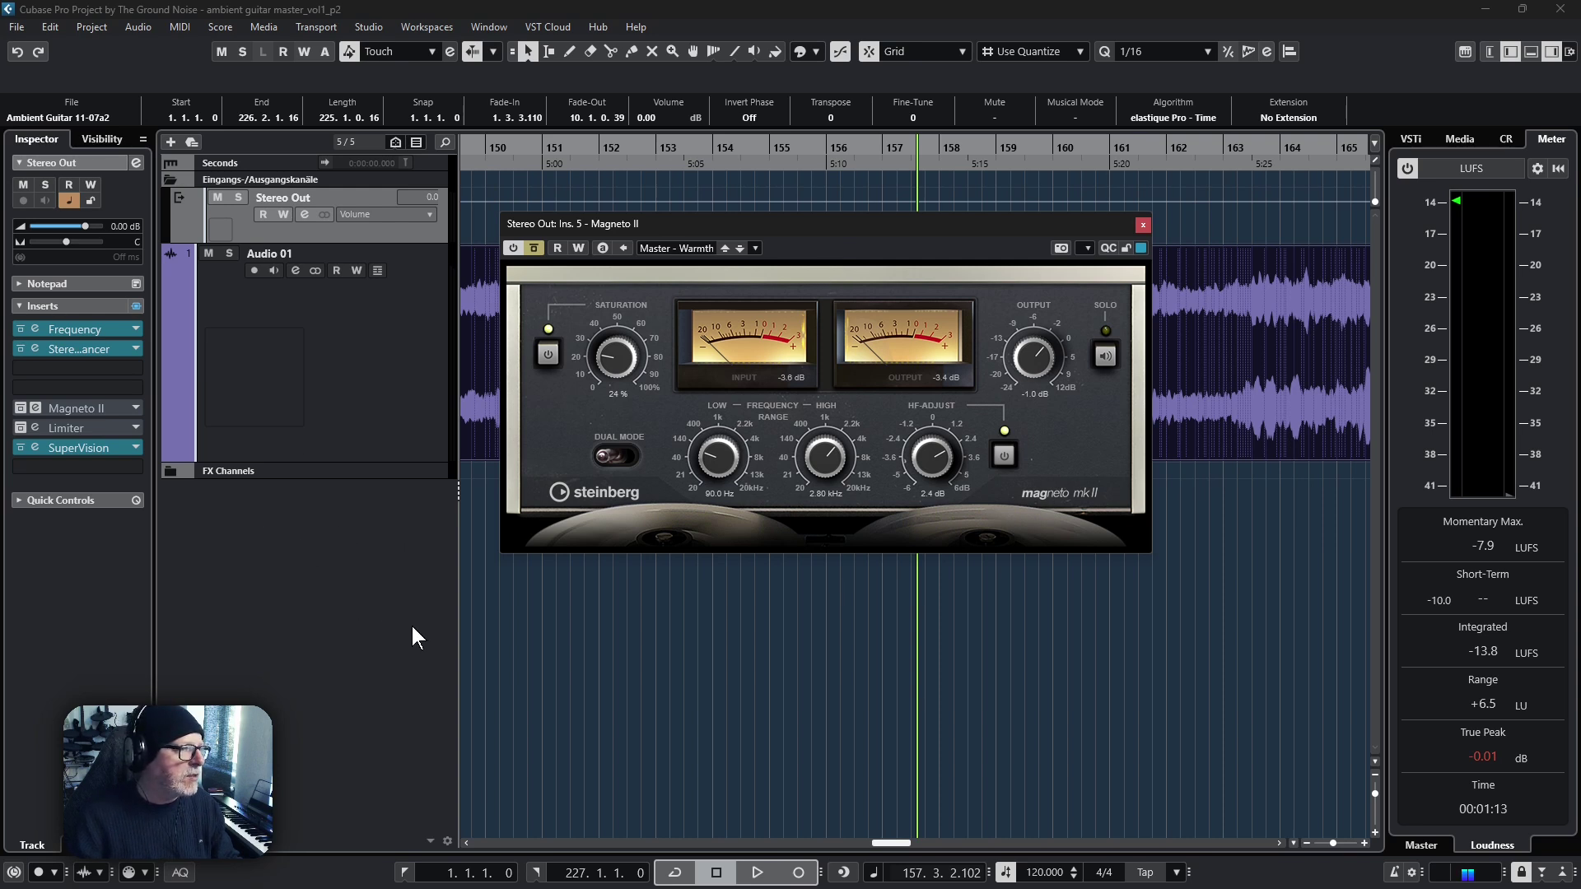
pyautogui.click(34, 428)
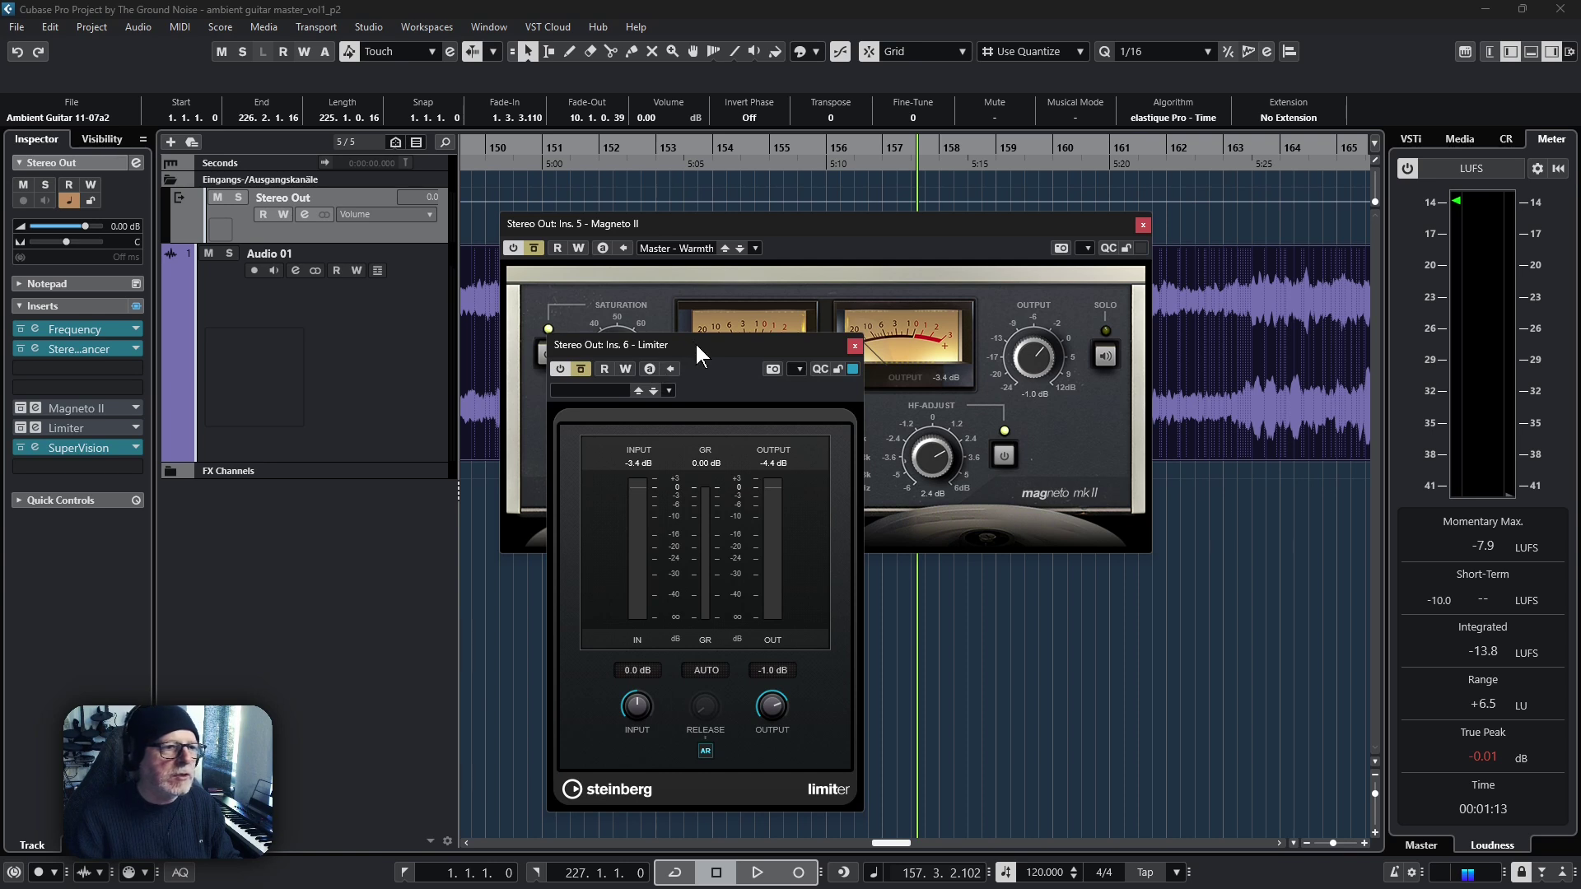
pyautogui.moveTo(695, 343); pyautogui.dragTo(366, 311)
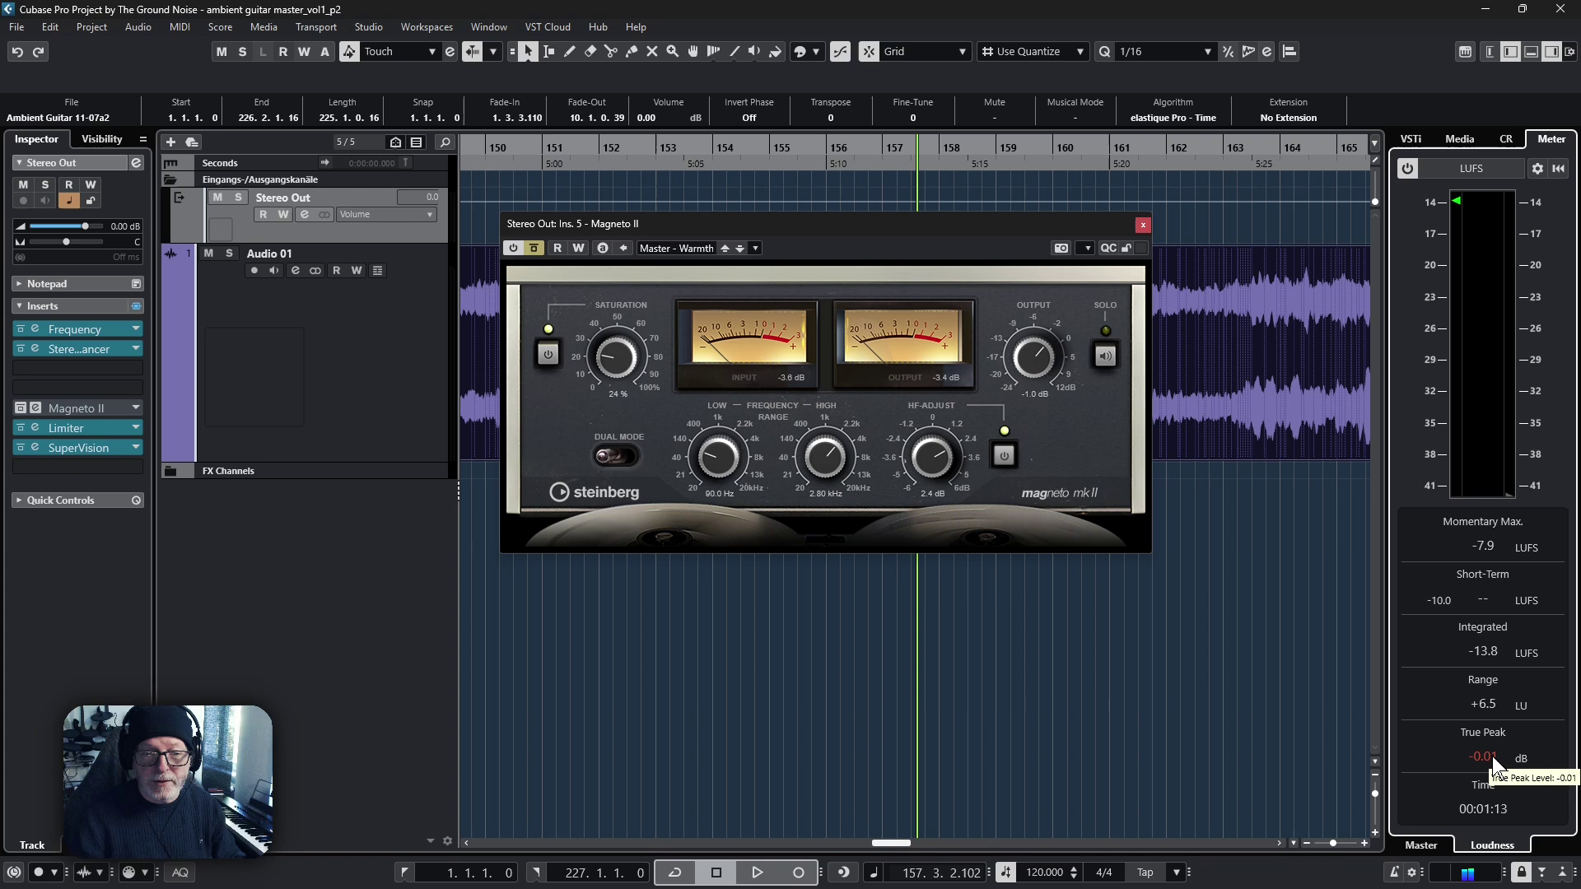
pyautogui.click(1559, 168)
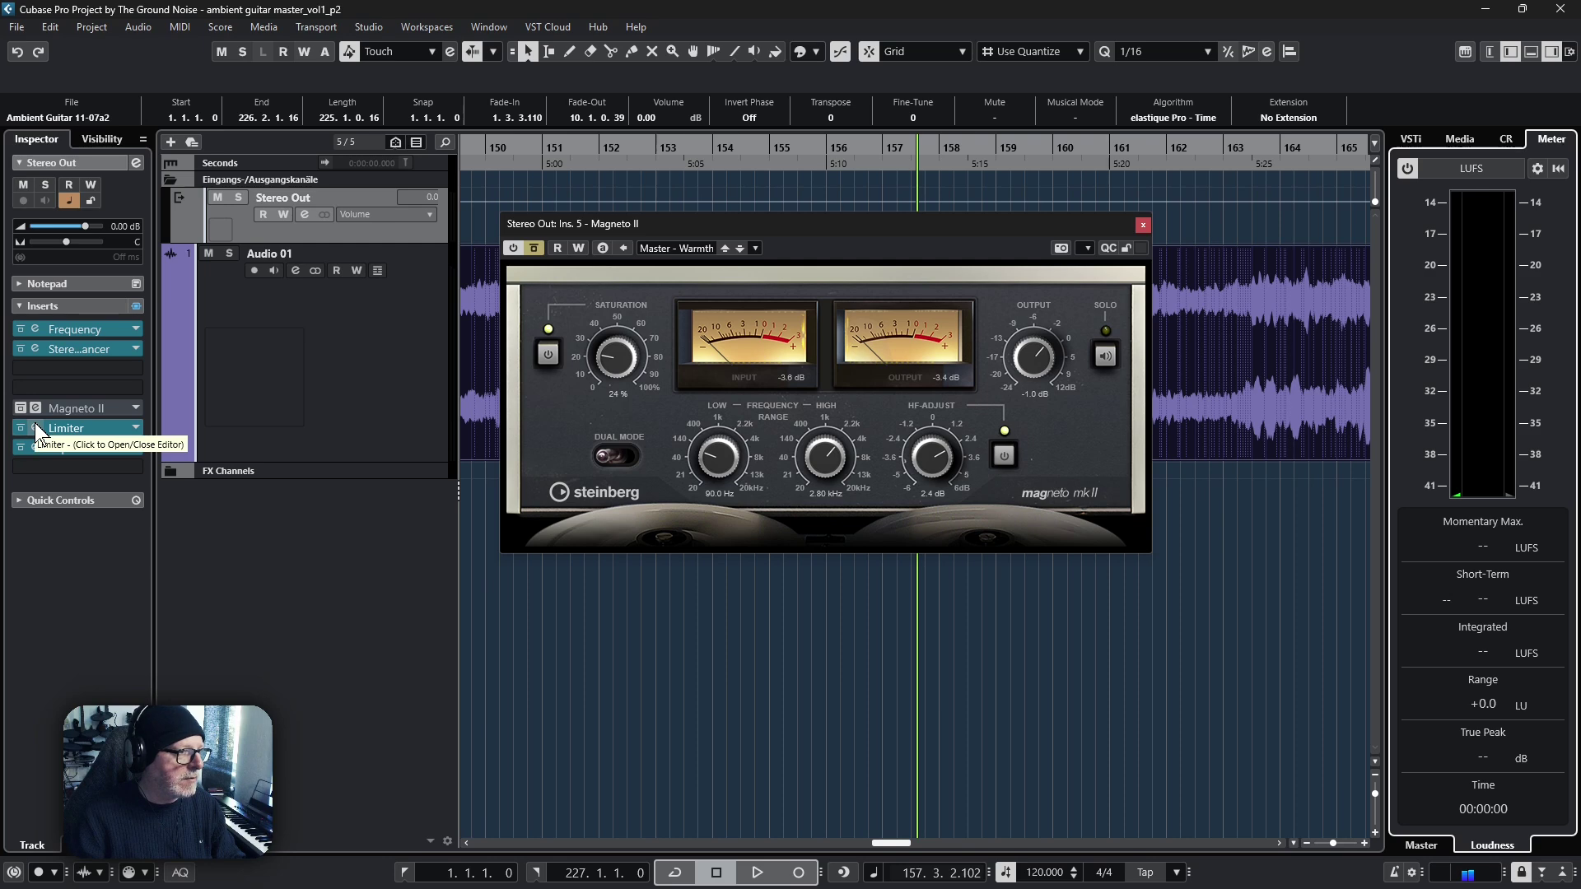
pyautogui.moveTo(820, 224); pyautogui.dragTo(892, 215)
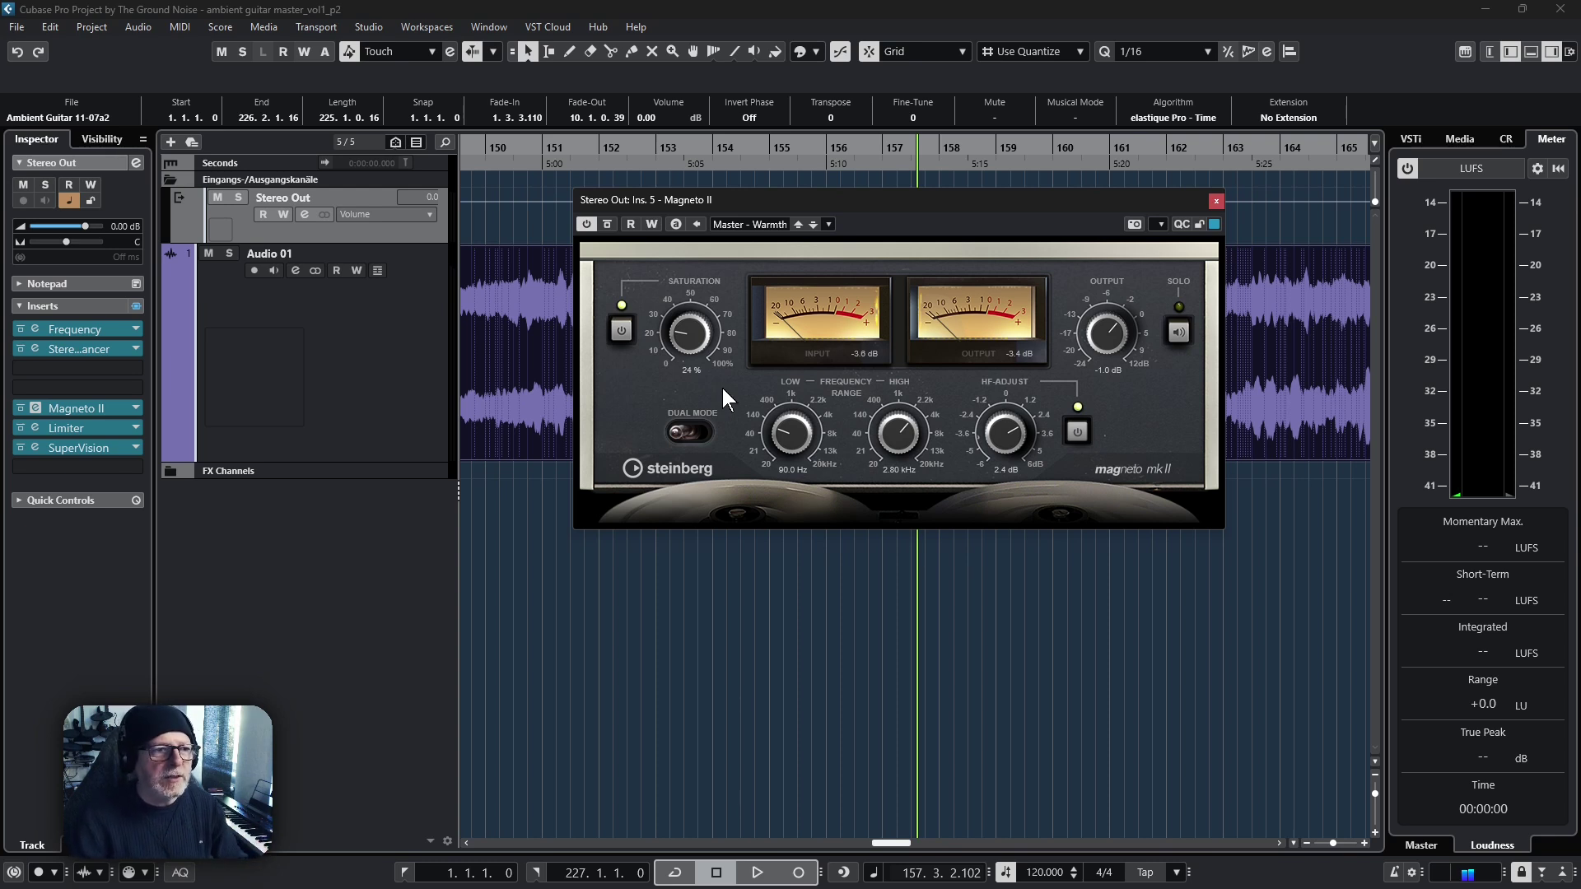
# Play the track and compare Magneto II's Master - Warmth setting bypassed and active, and stop with it active
pyautogui.press('space')
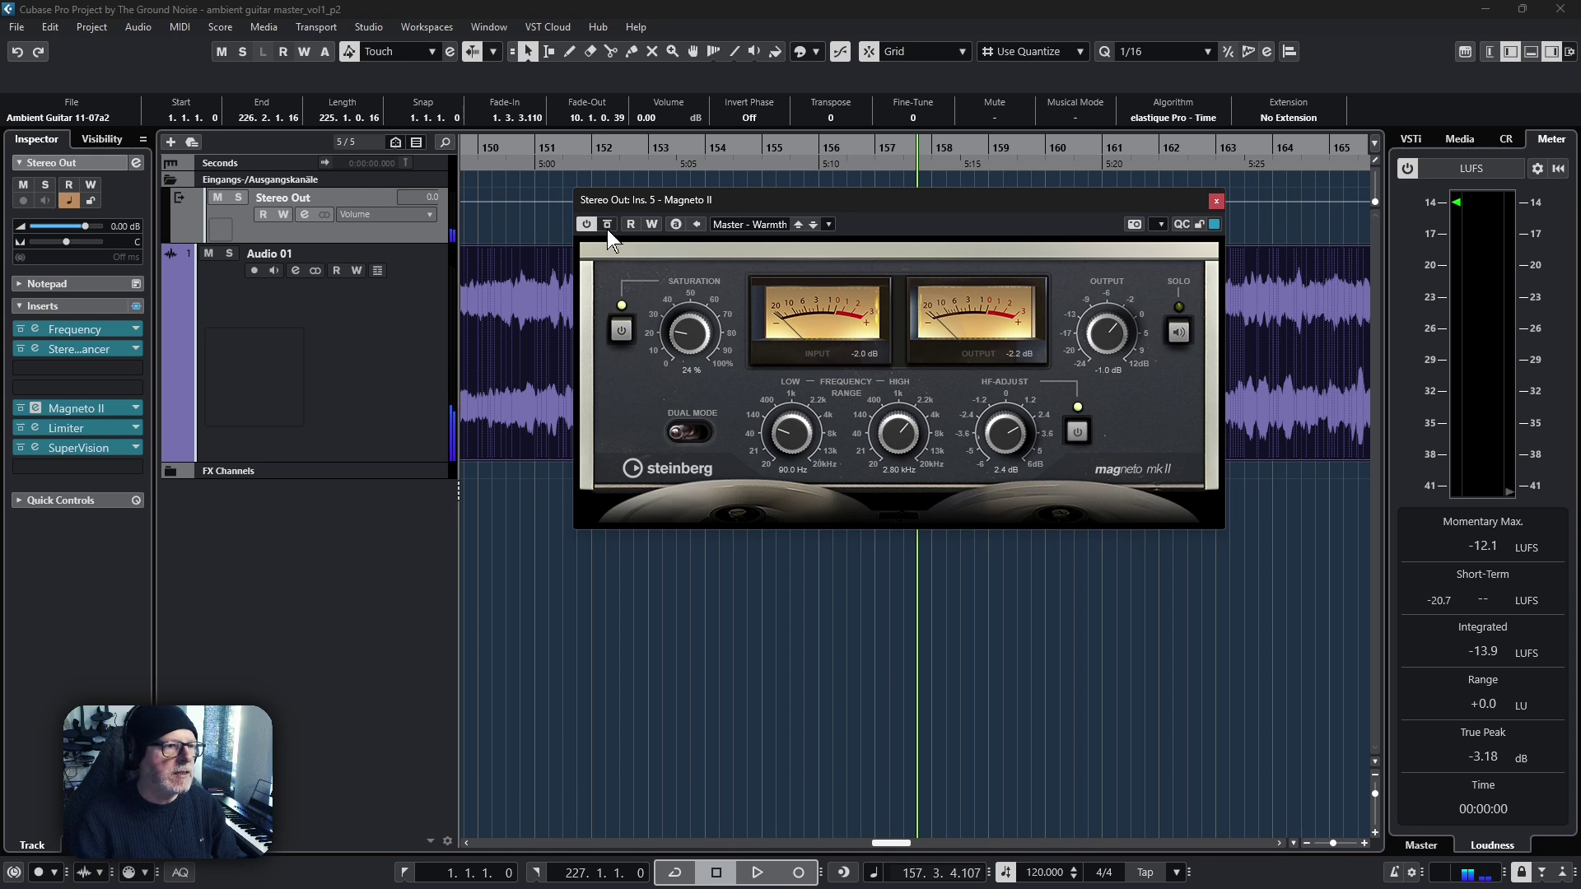
pyautogui.press('space')
pyautogui.click(607, 225)
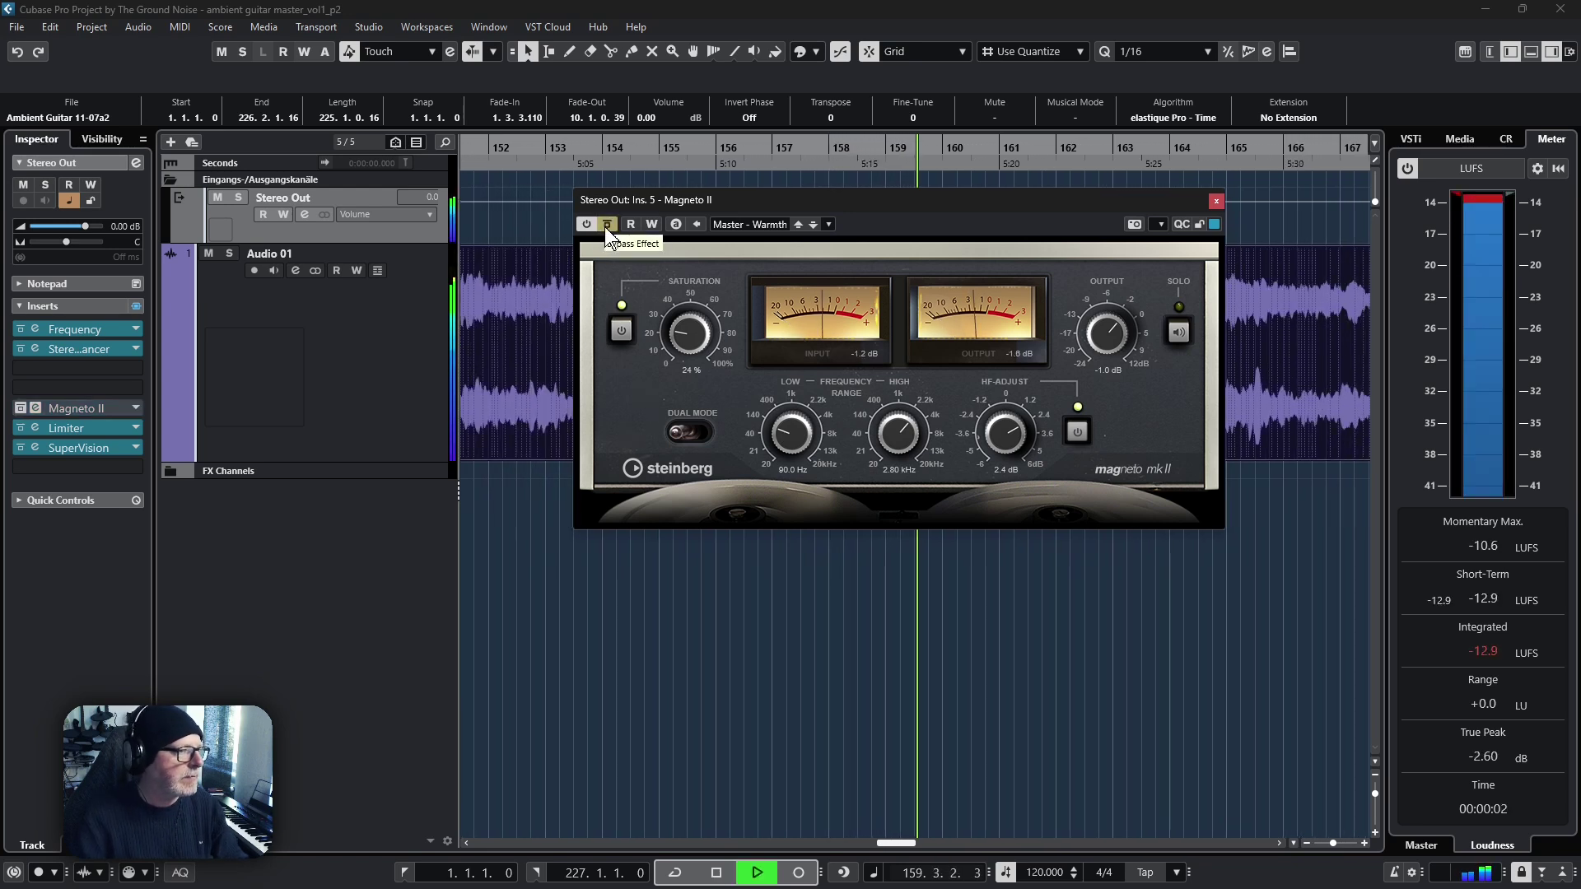
pyautogui.click(610, 225)
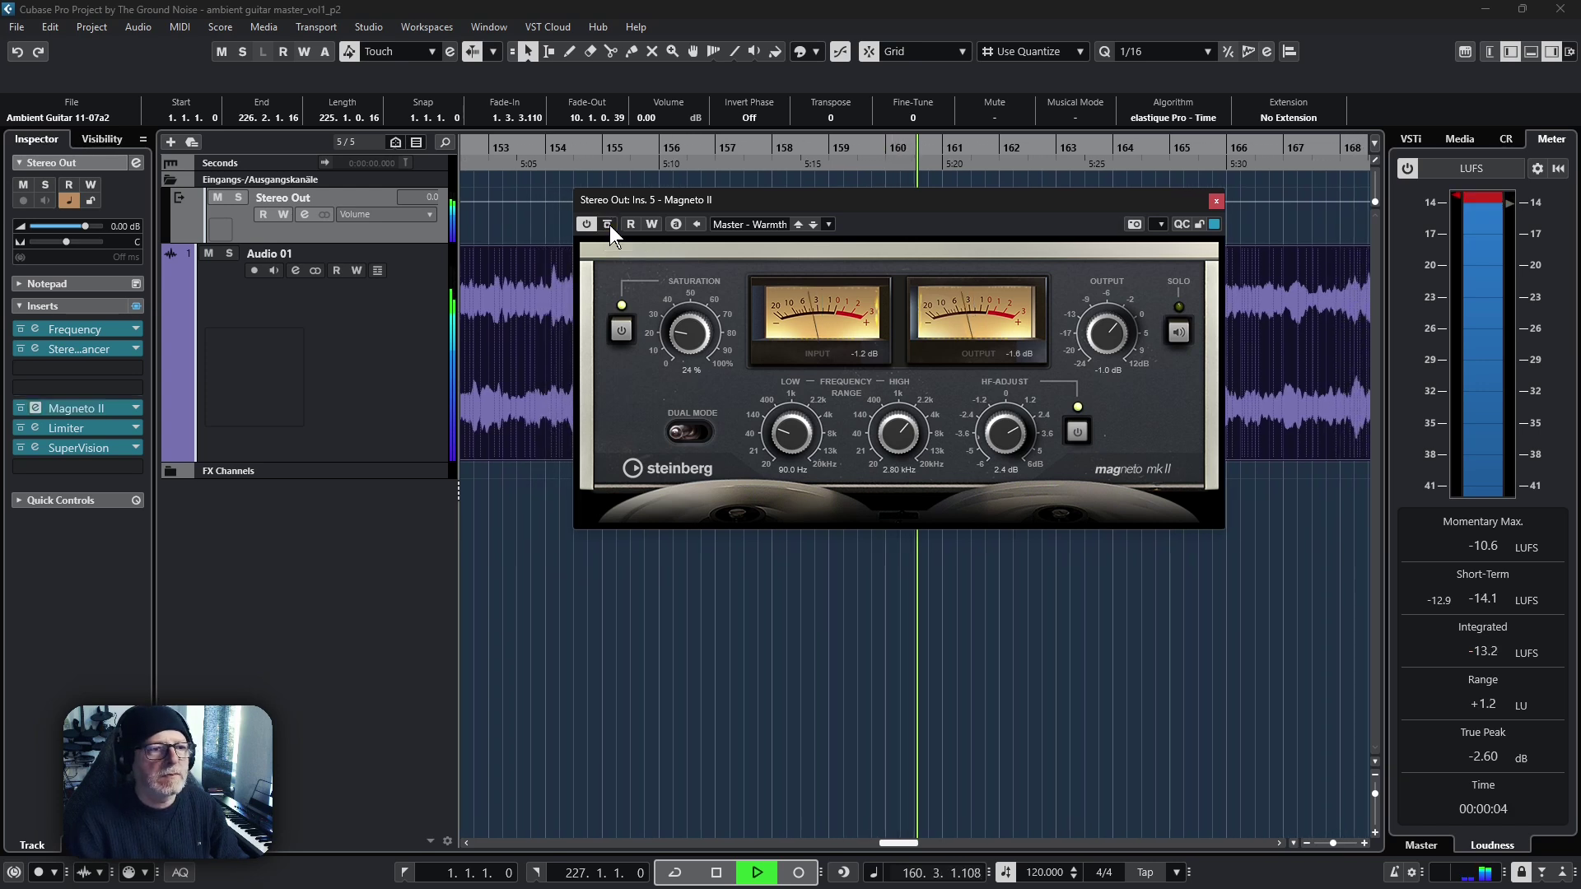
pyautogui.click(609, 225)
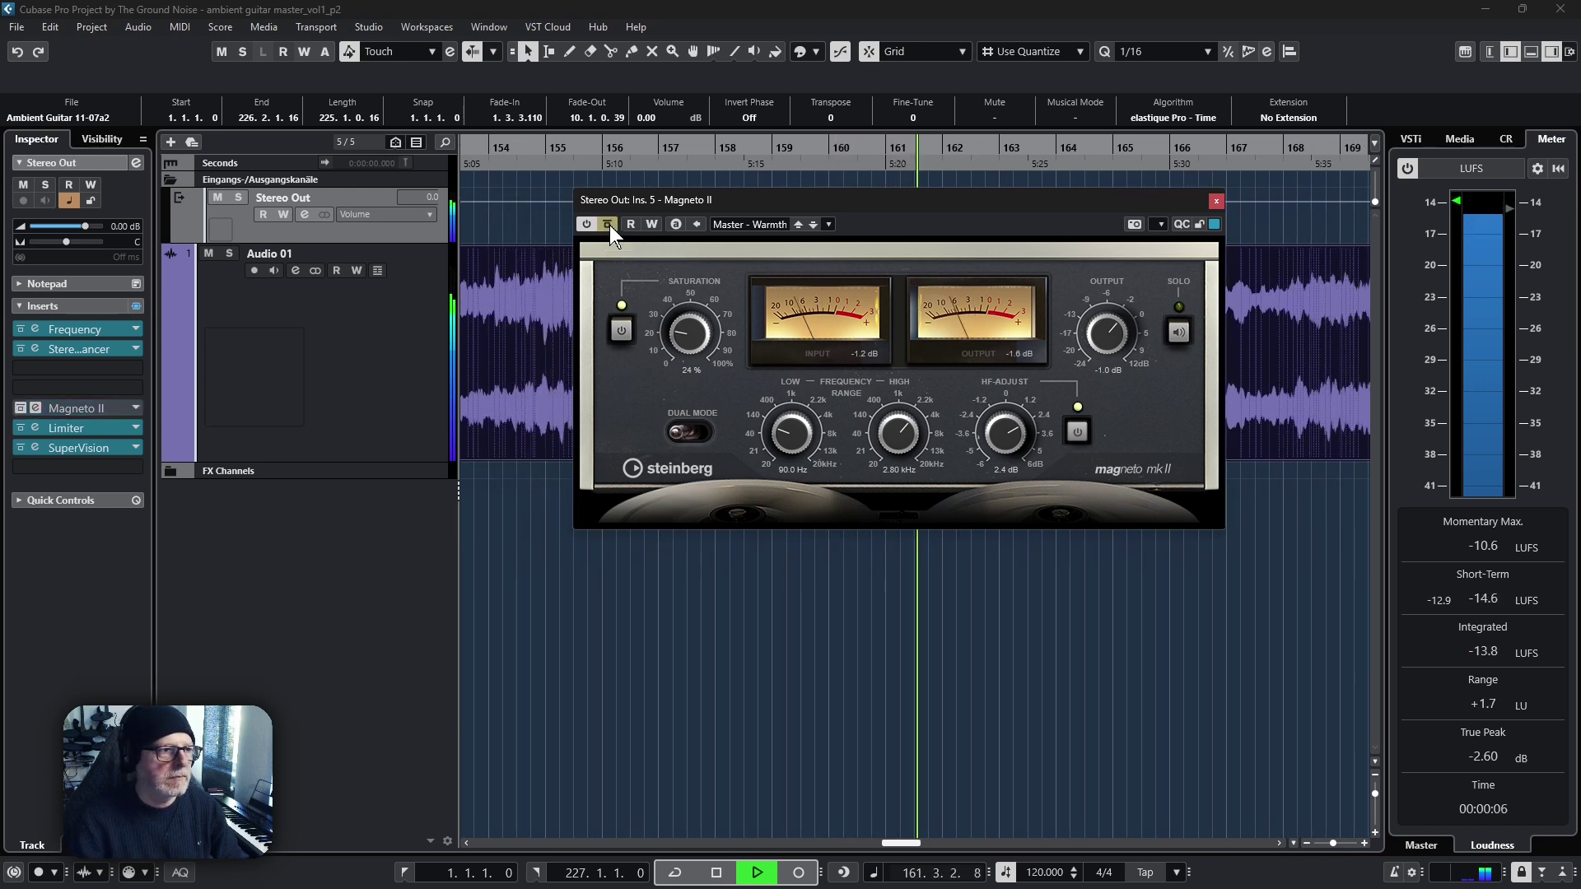
pyautogui.click(609, 225)
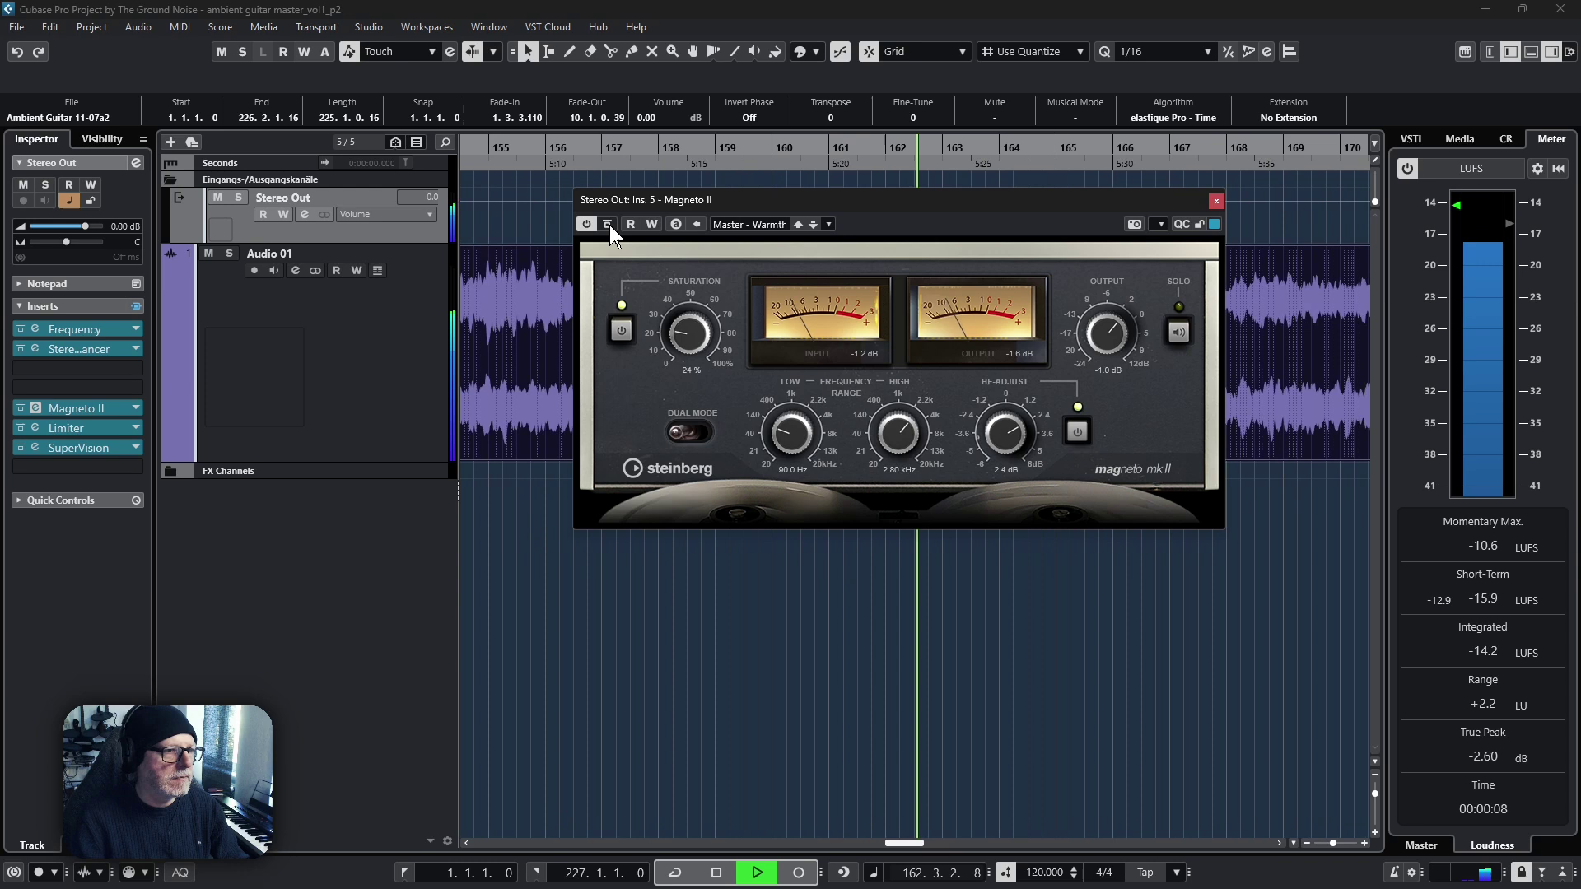
pyautogui.click(610, 225)
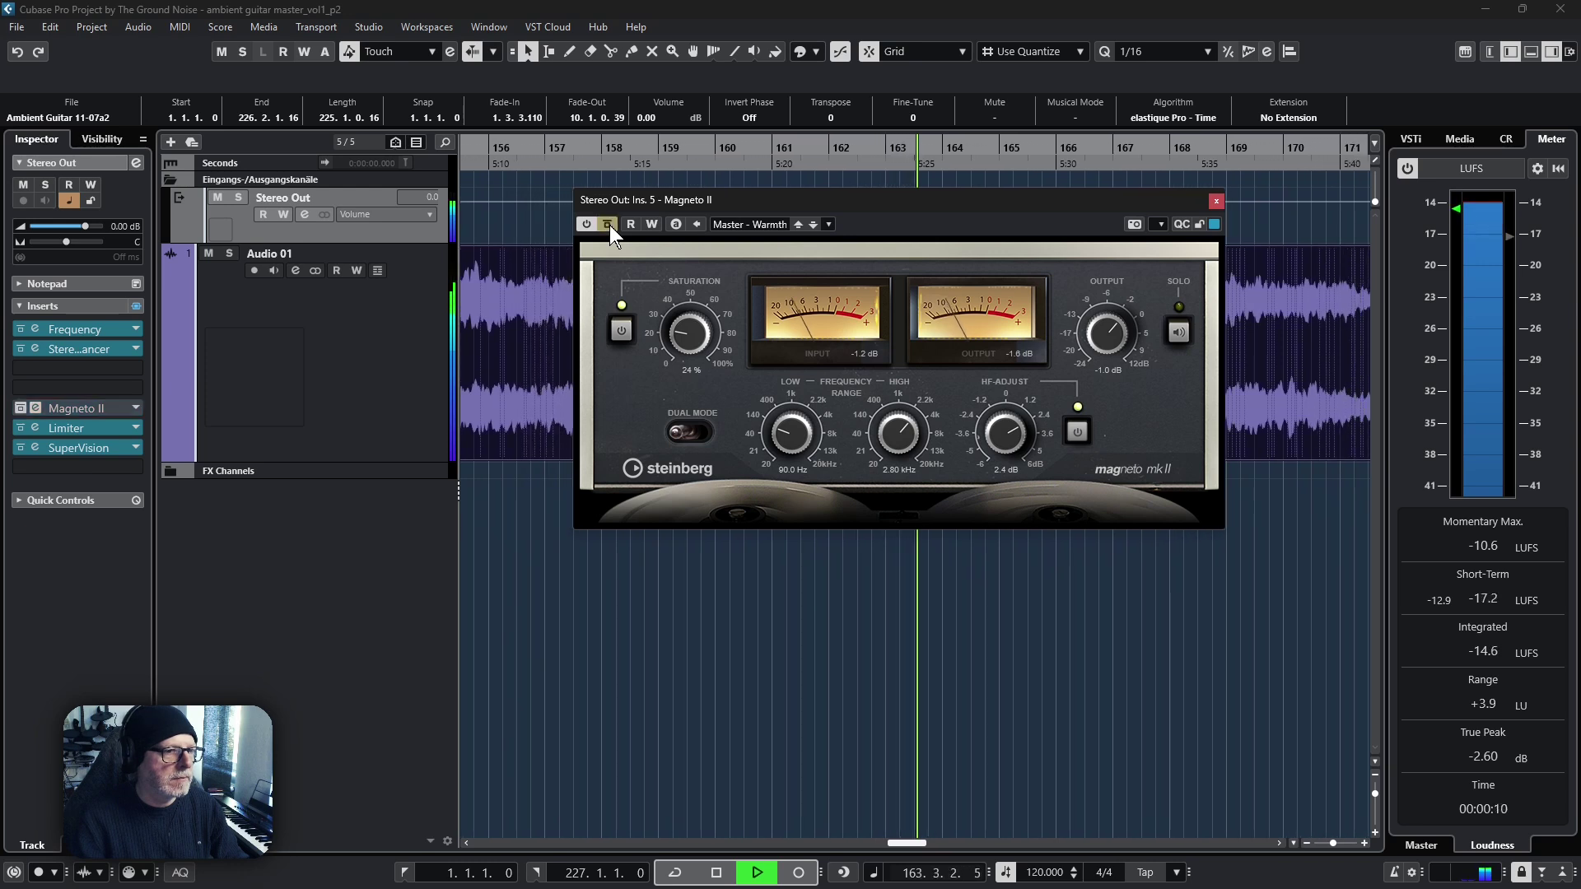
pyautogui.click(609, 225)
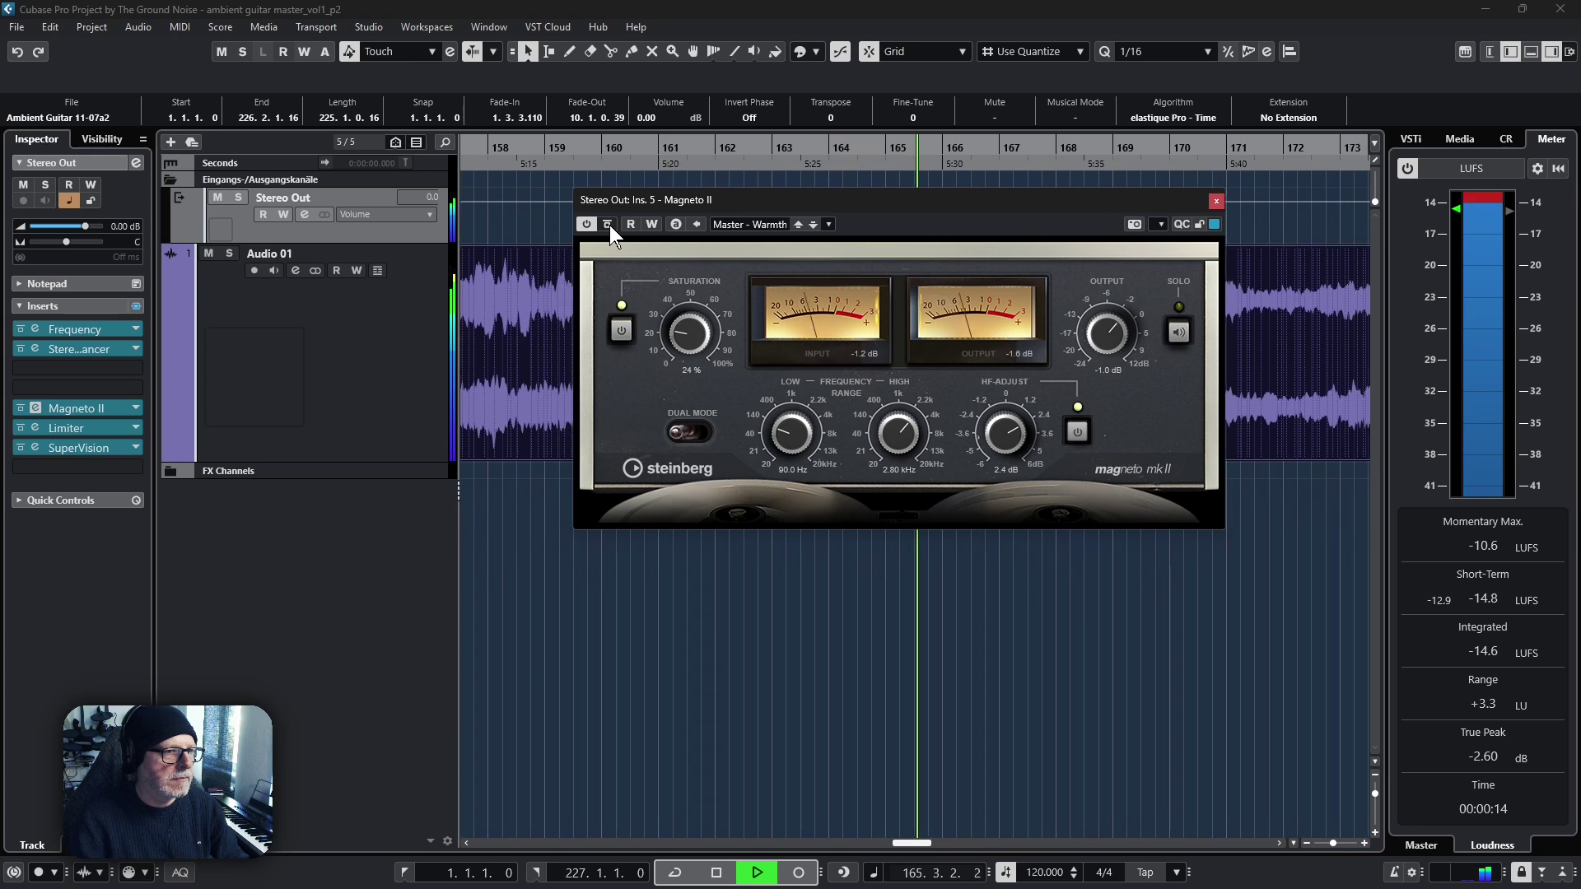
pyautogui.click(610, 224)
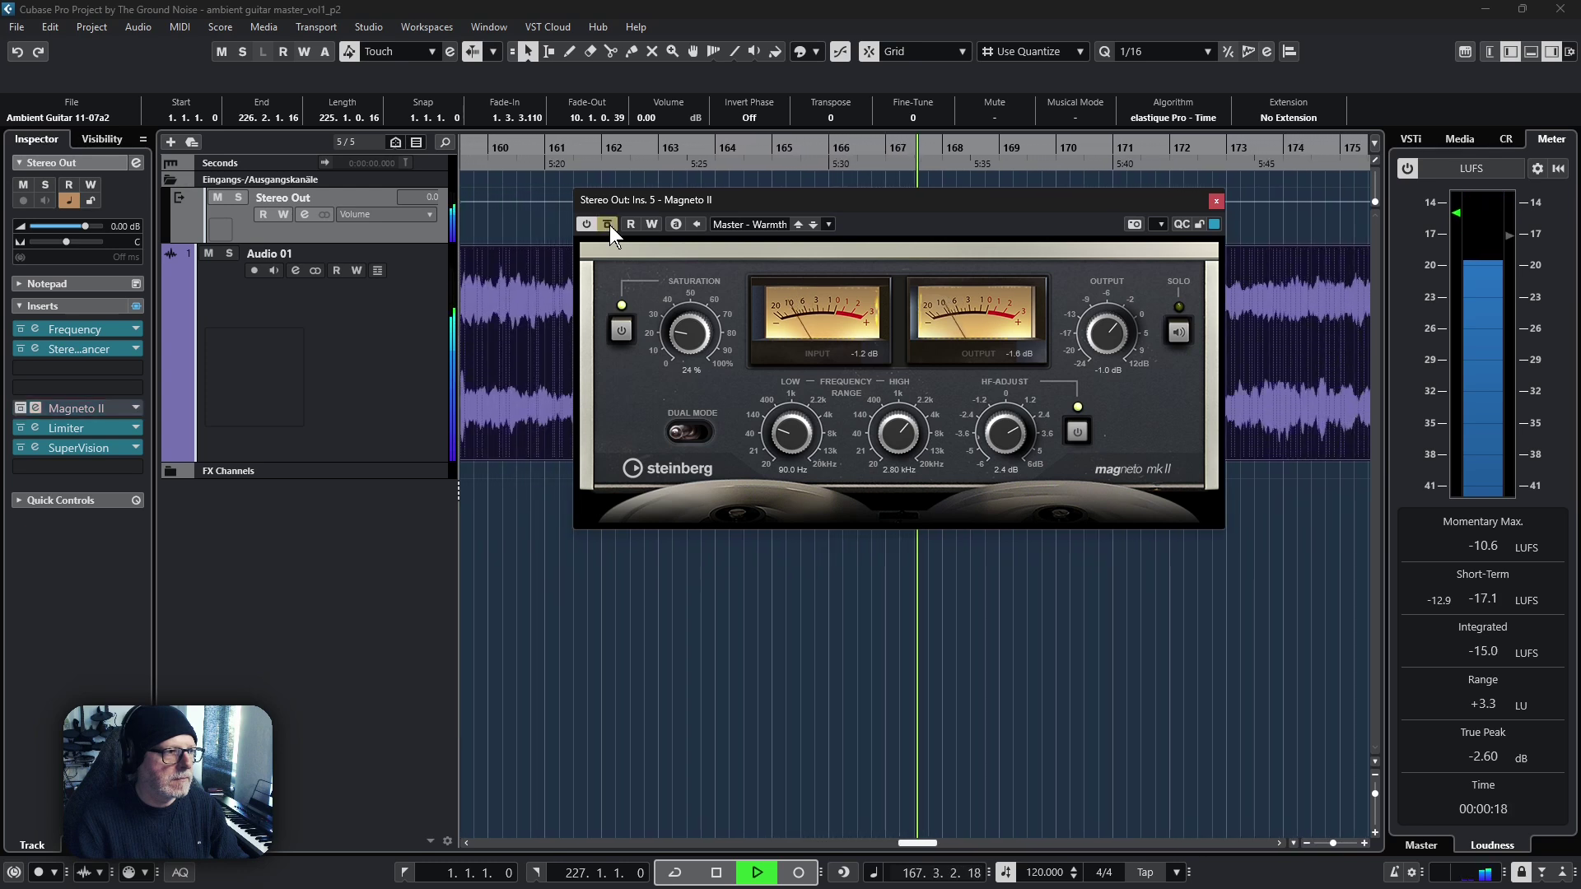
pyautogui.click(609, 224)
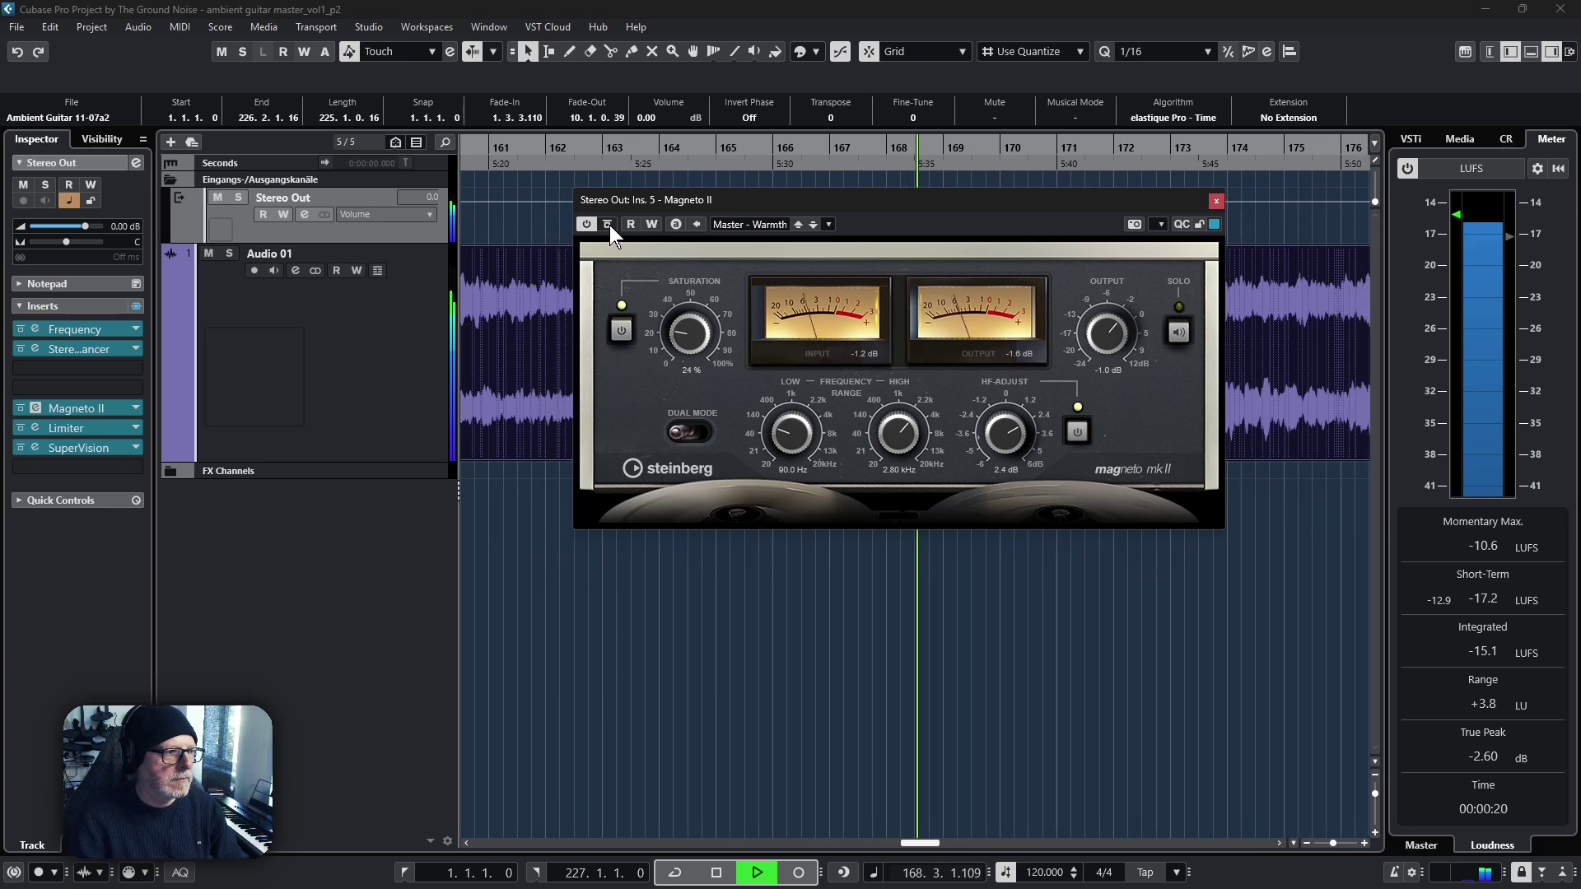
pyautogui.click(609, 224)
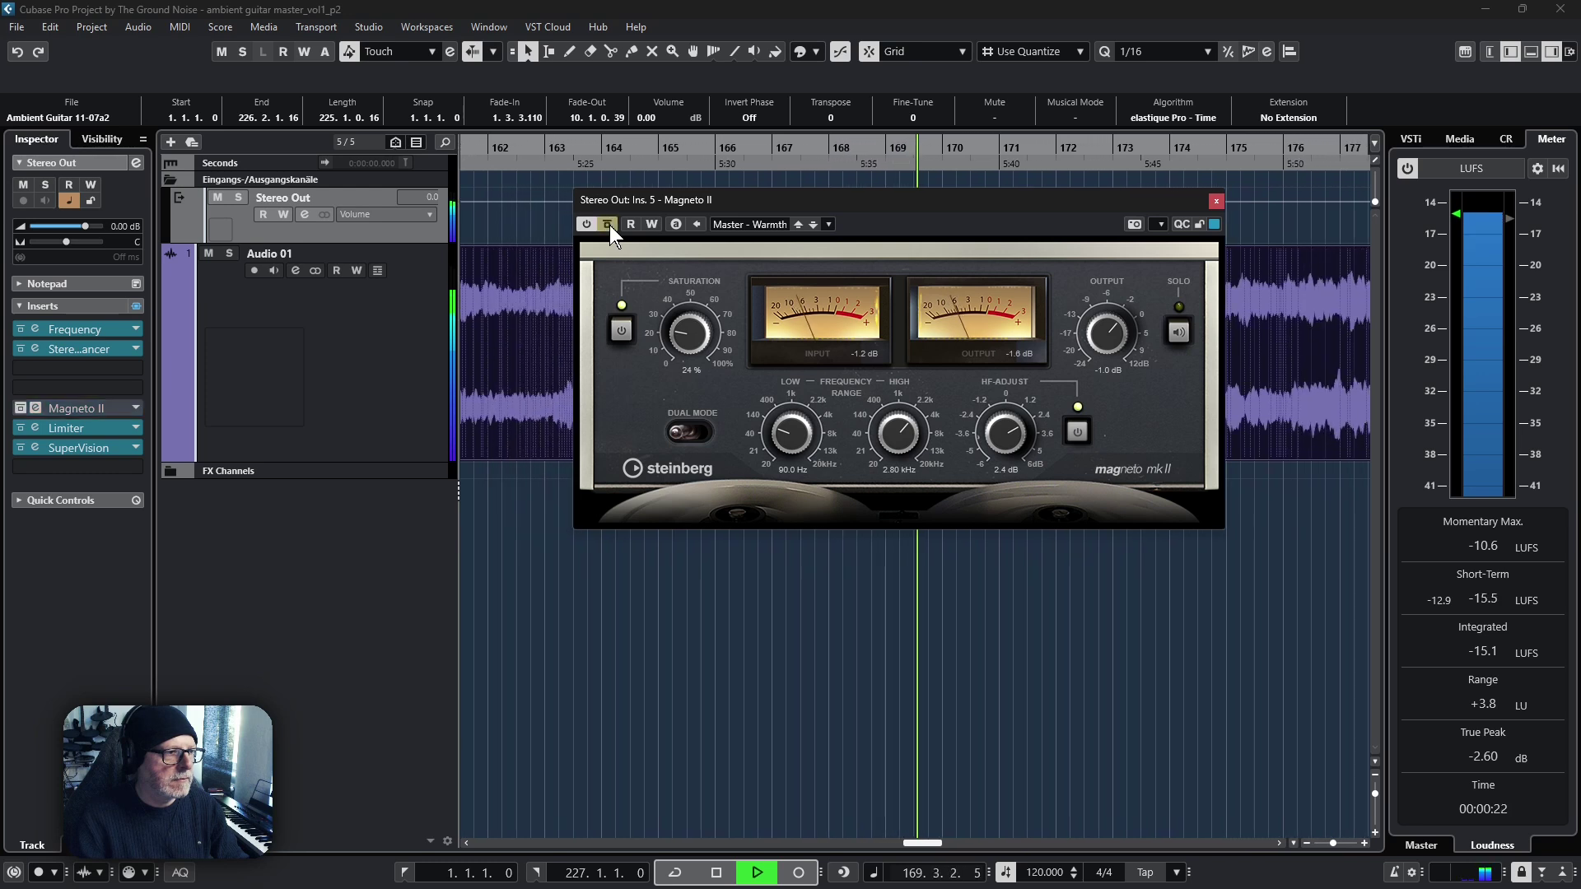
pyautogui.click(609, 225)
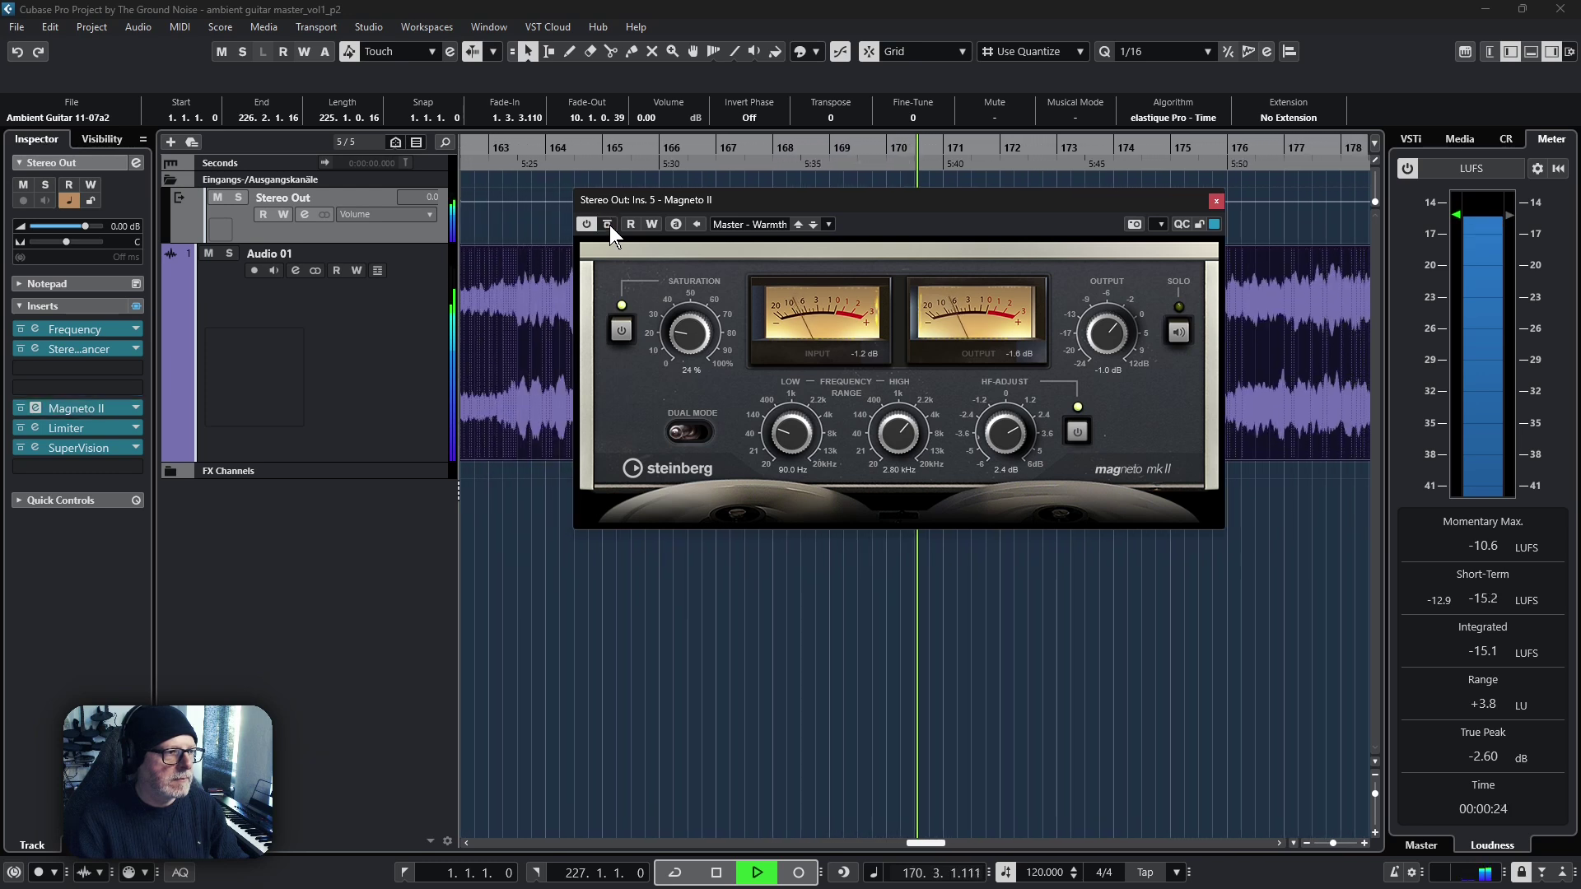
pyautogui.press('space')
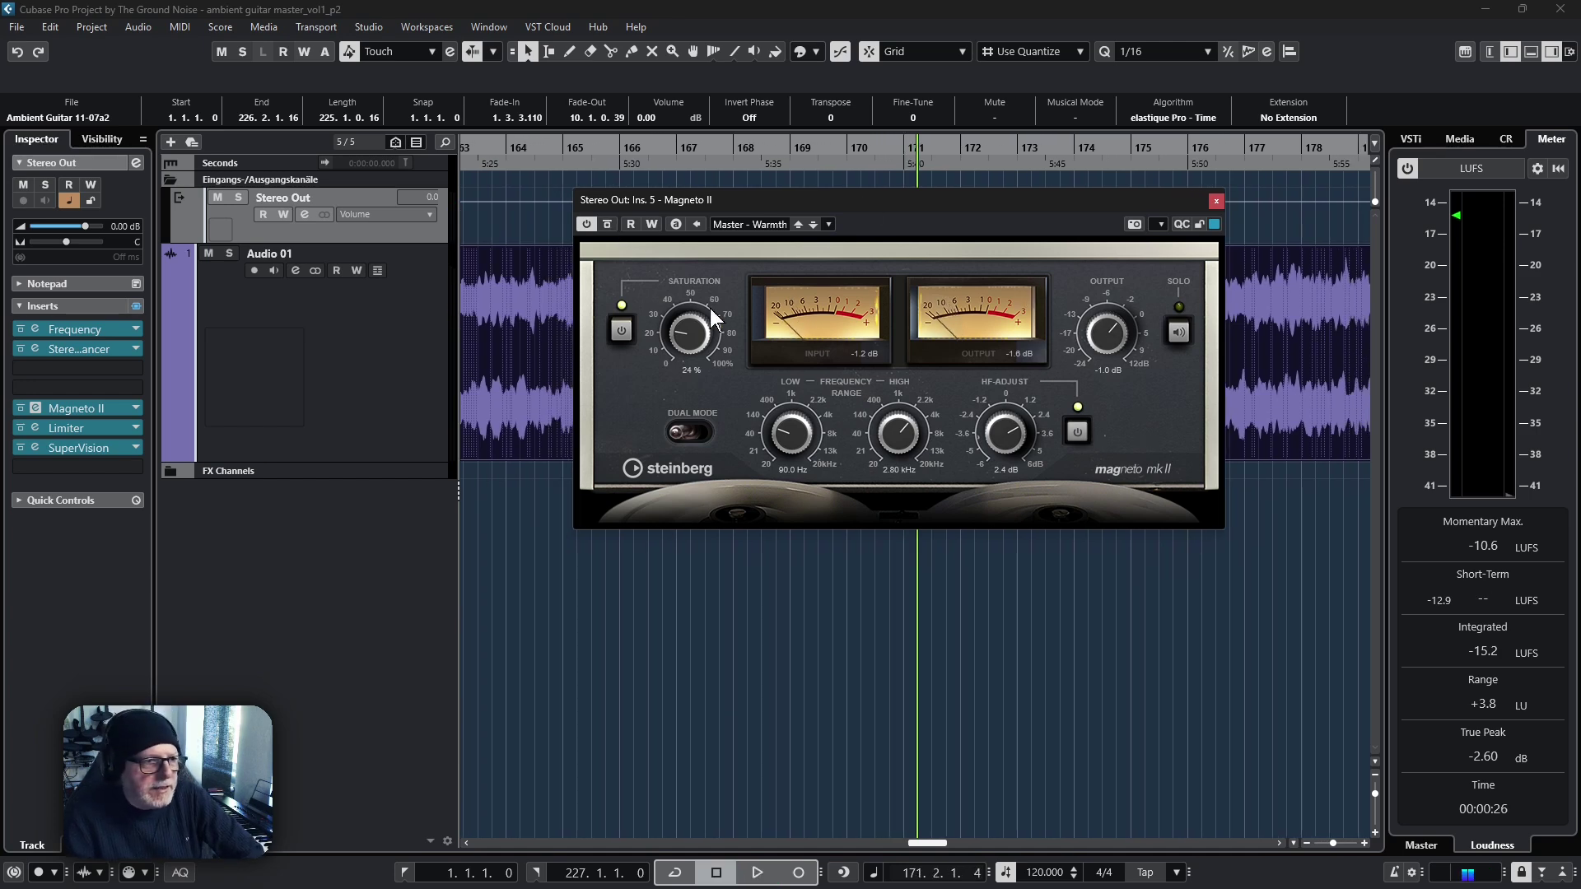
# Resume playback from the current position, compare the track again with and without Magneto II, and stop with the effect active
pyautogui.press('space')
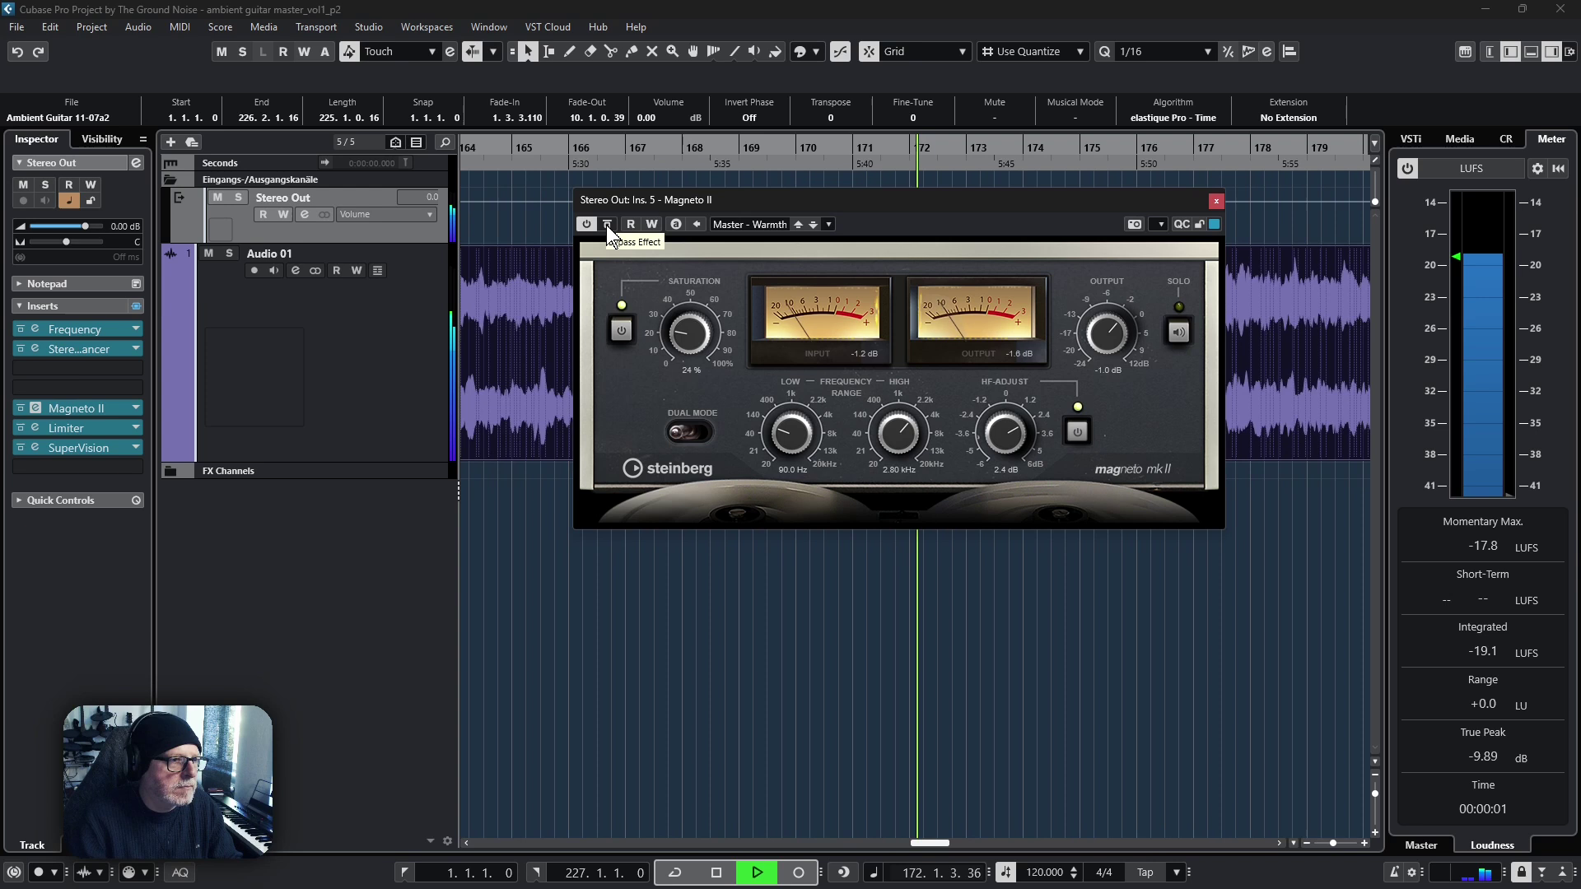
pyautogui.click(607, 225)
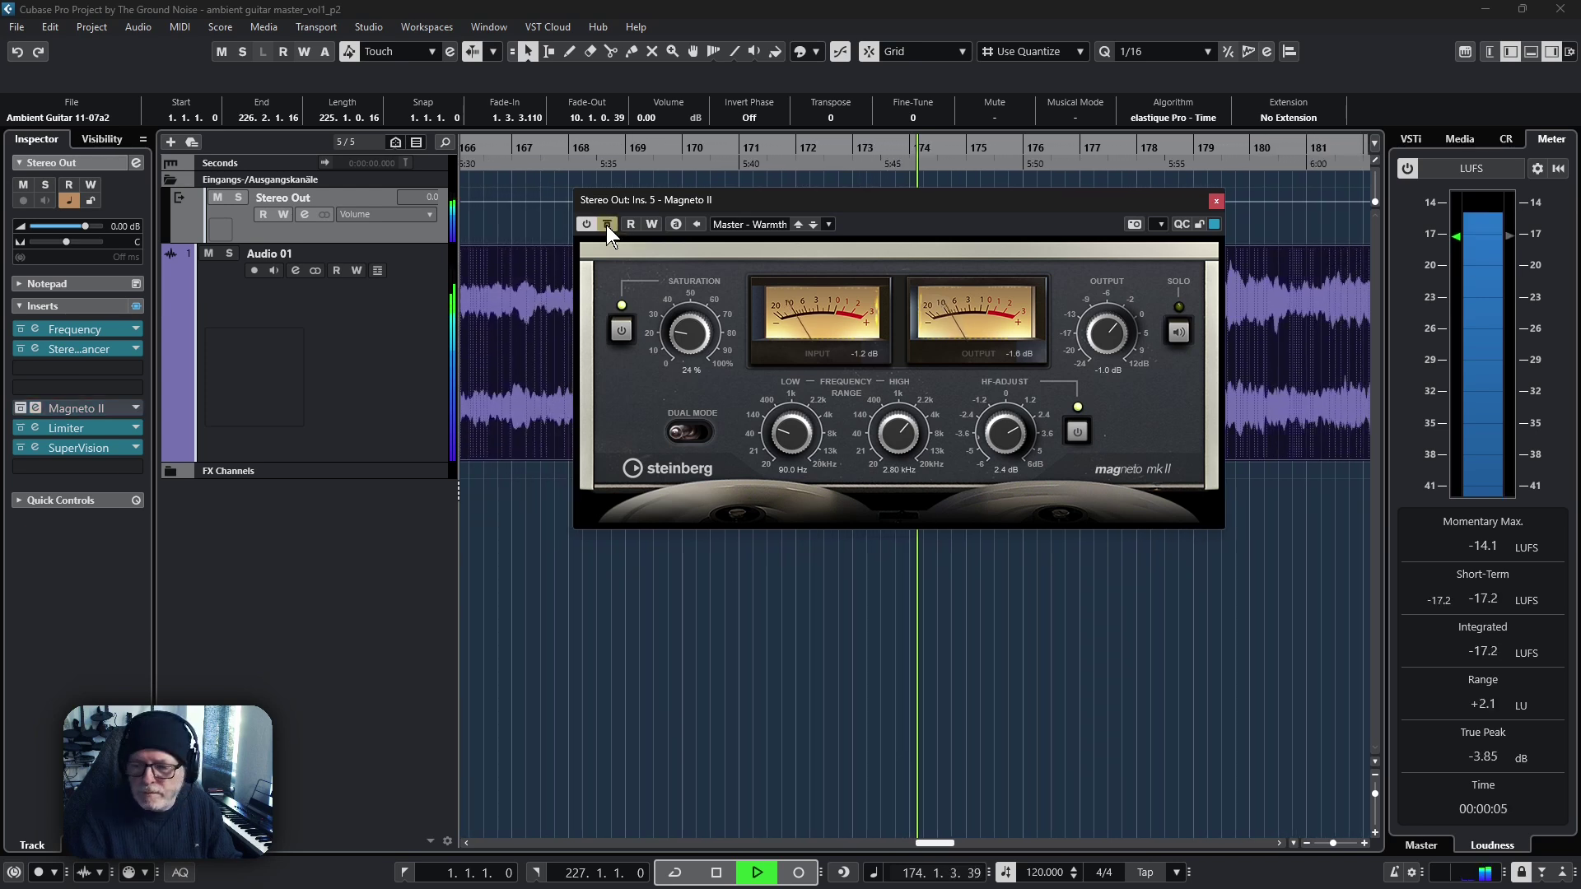
pyautogui.click(607, 225)
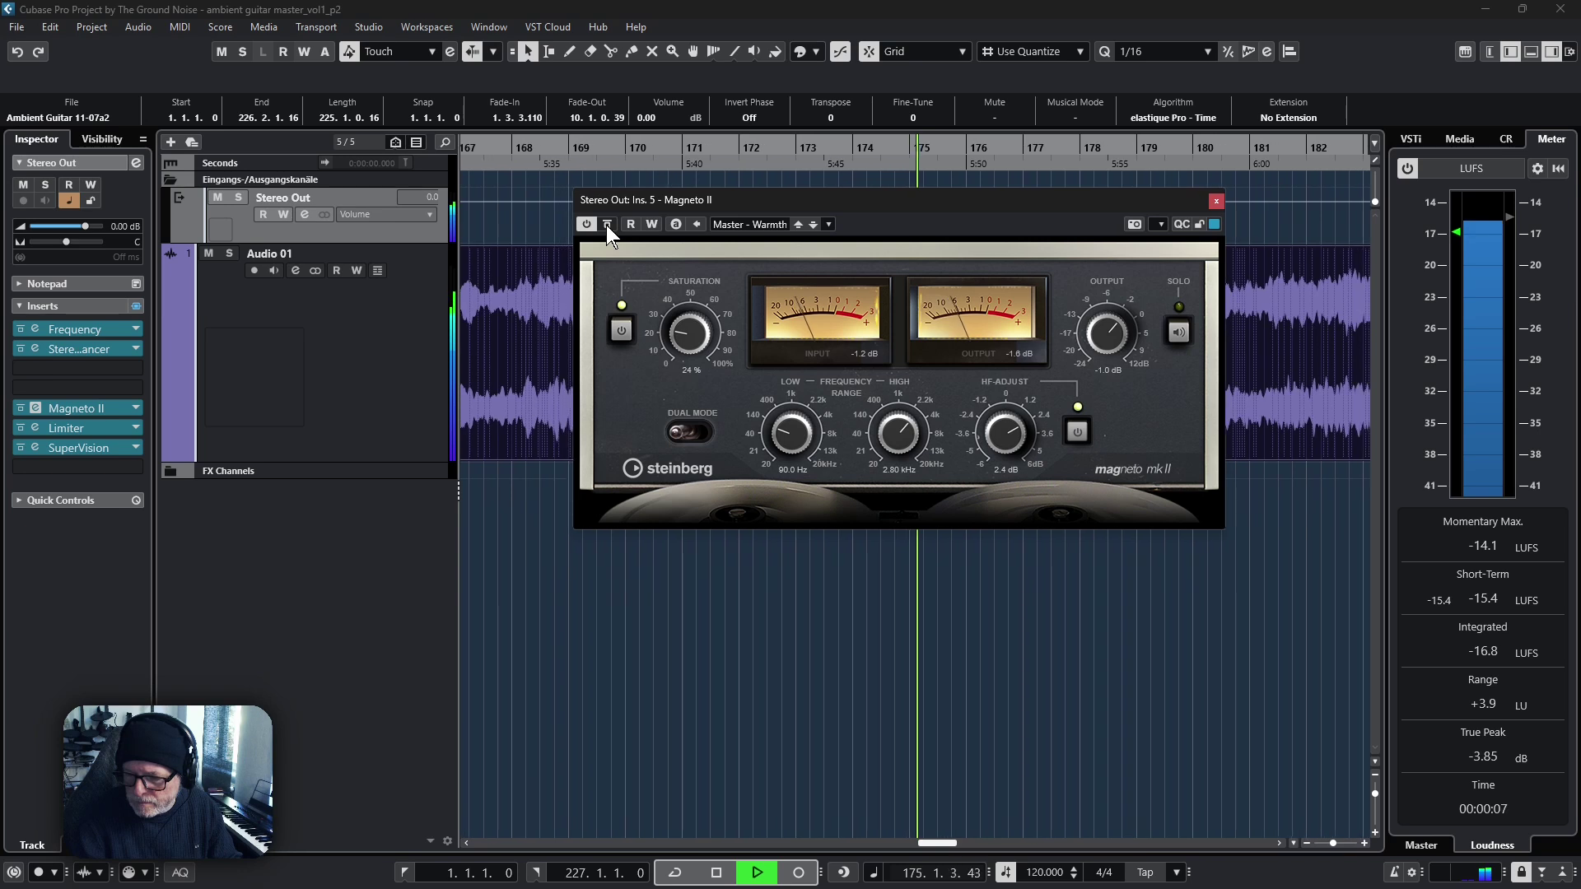
pyautogui.click(607, 225)
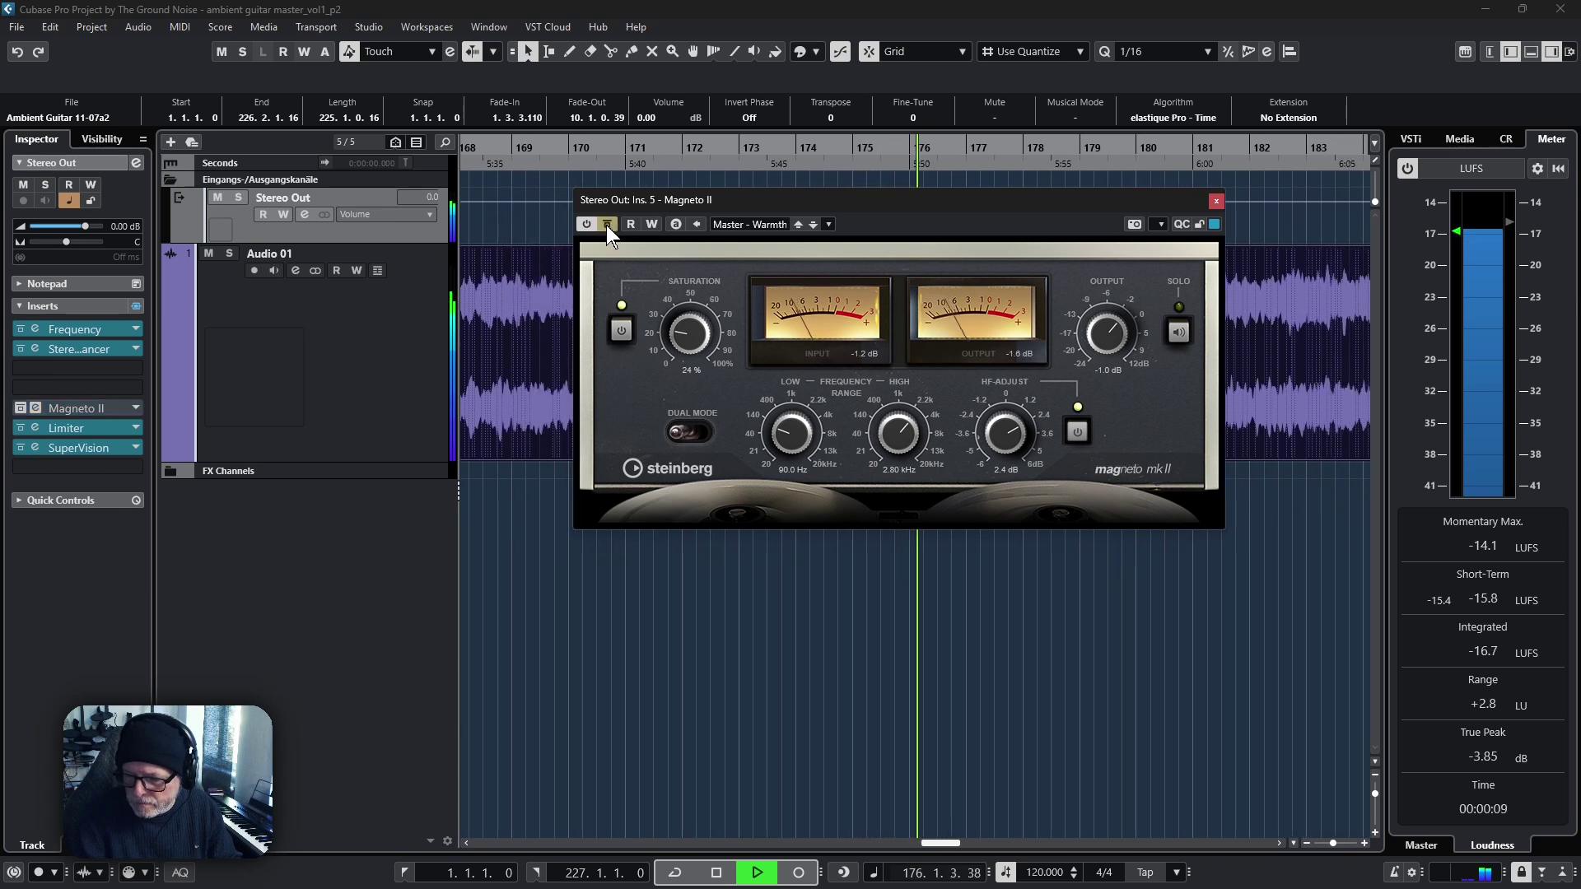
pyautogui.click(607, 225)
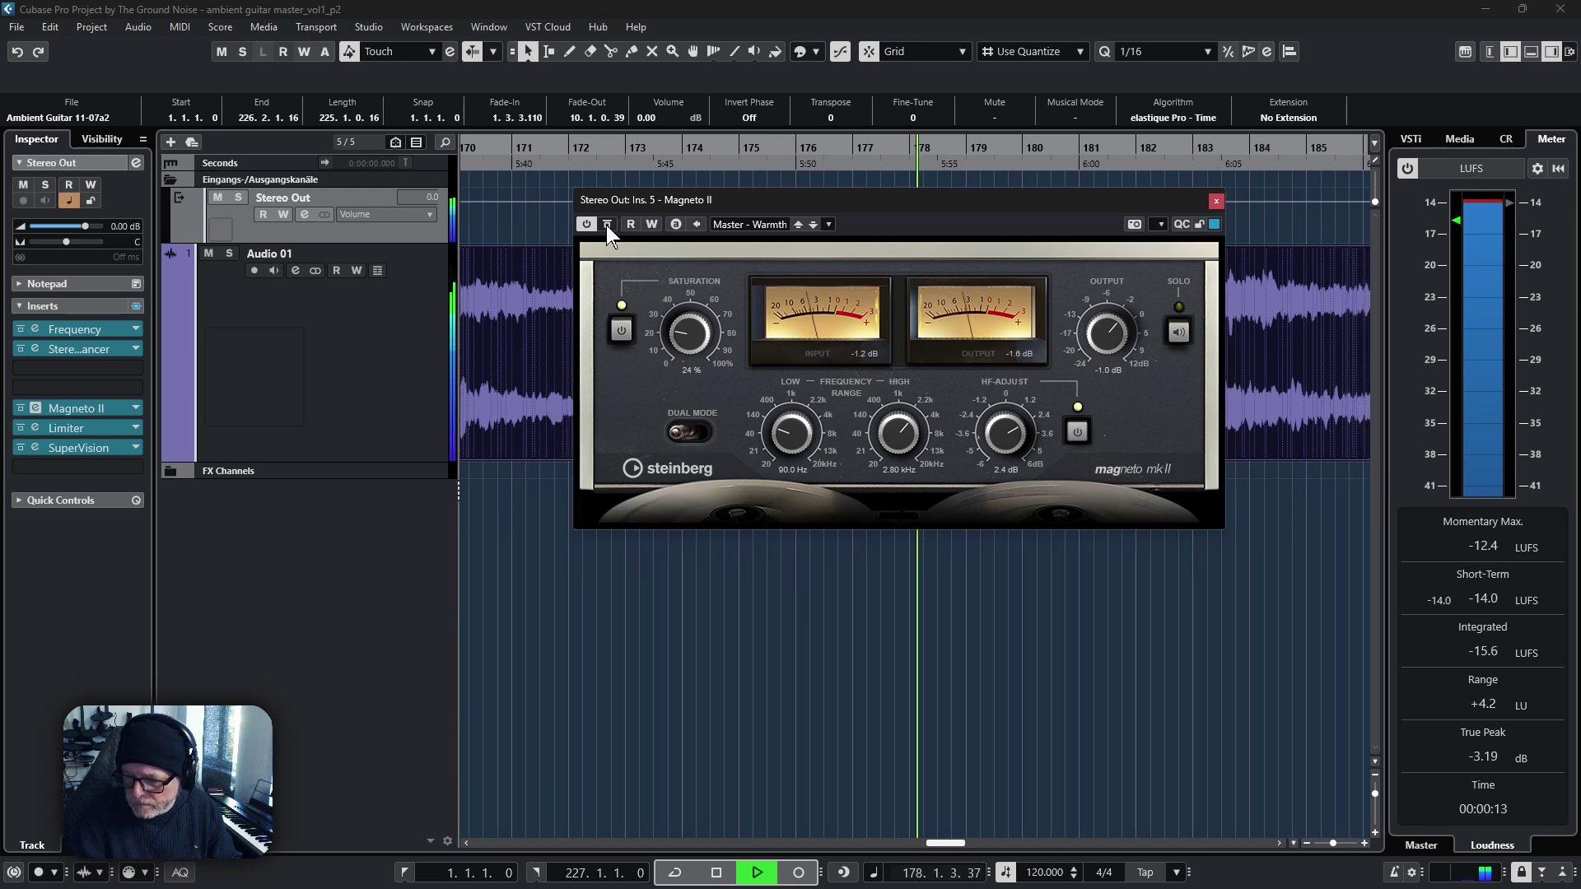
pyautogui.click(607, 225)
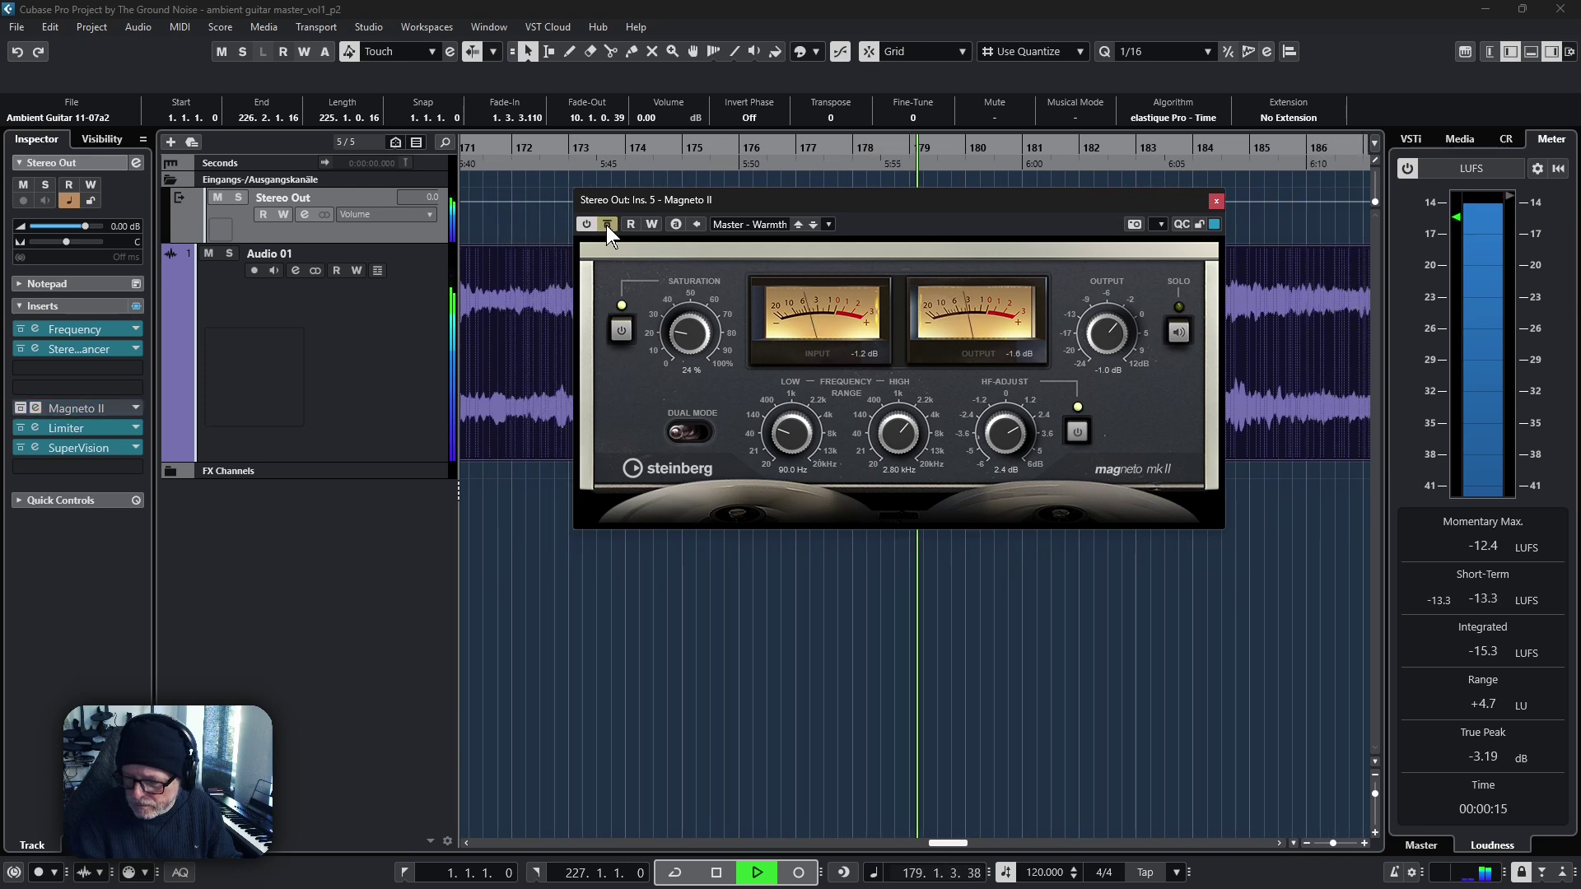
pyautogui.click(607, 225)
pyautogui.click(607, 225)
pyautogui.click(607, 225)
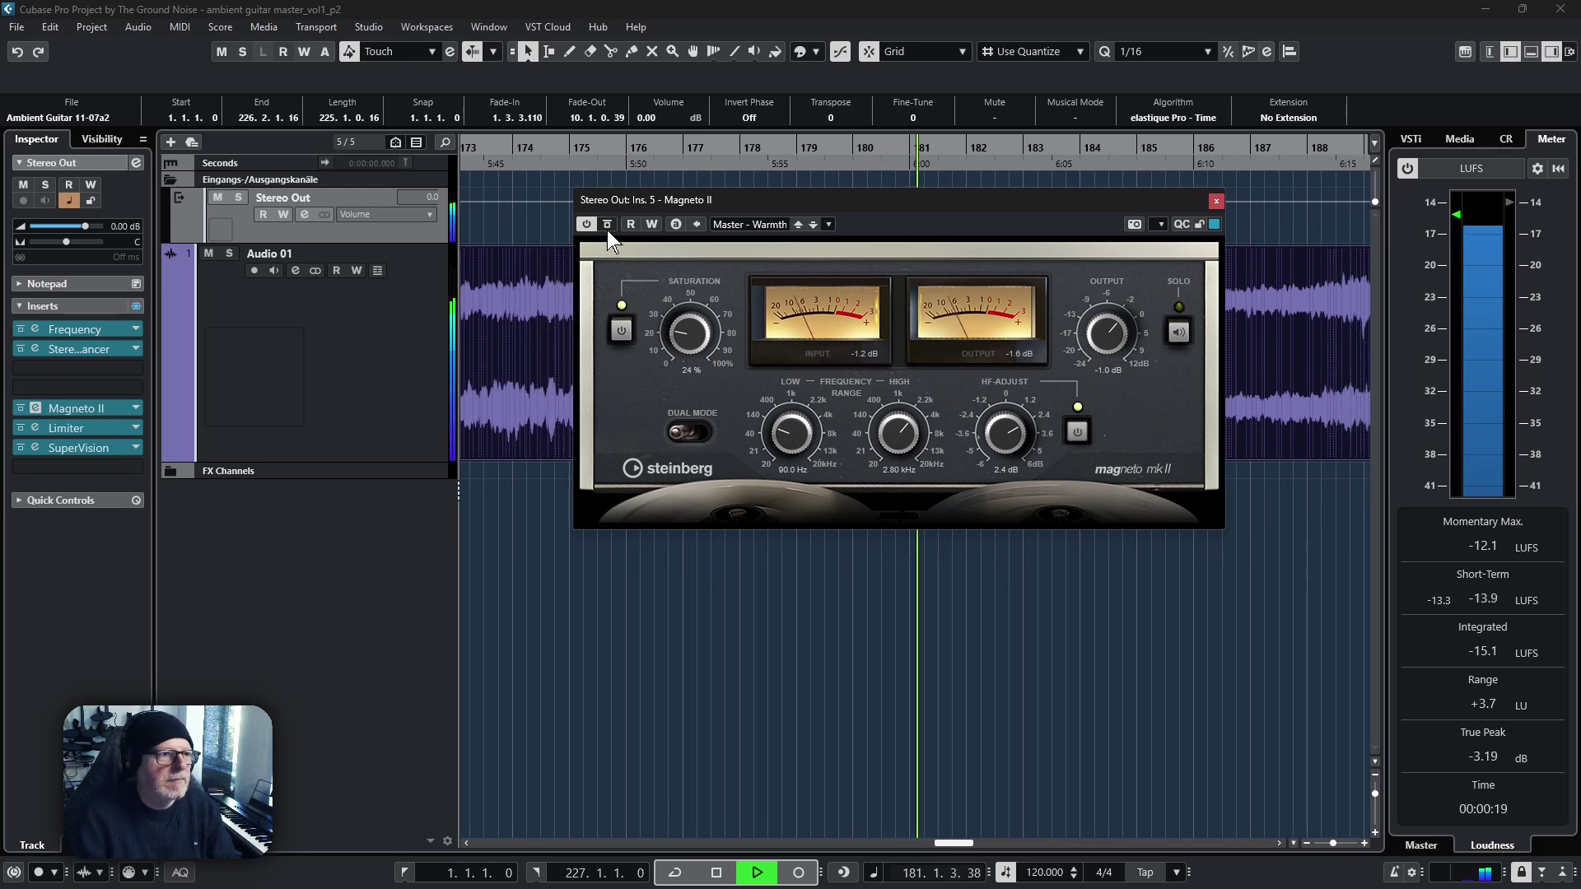
pyautogui.press('space')
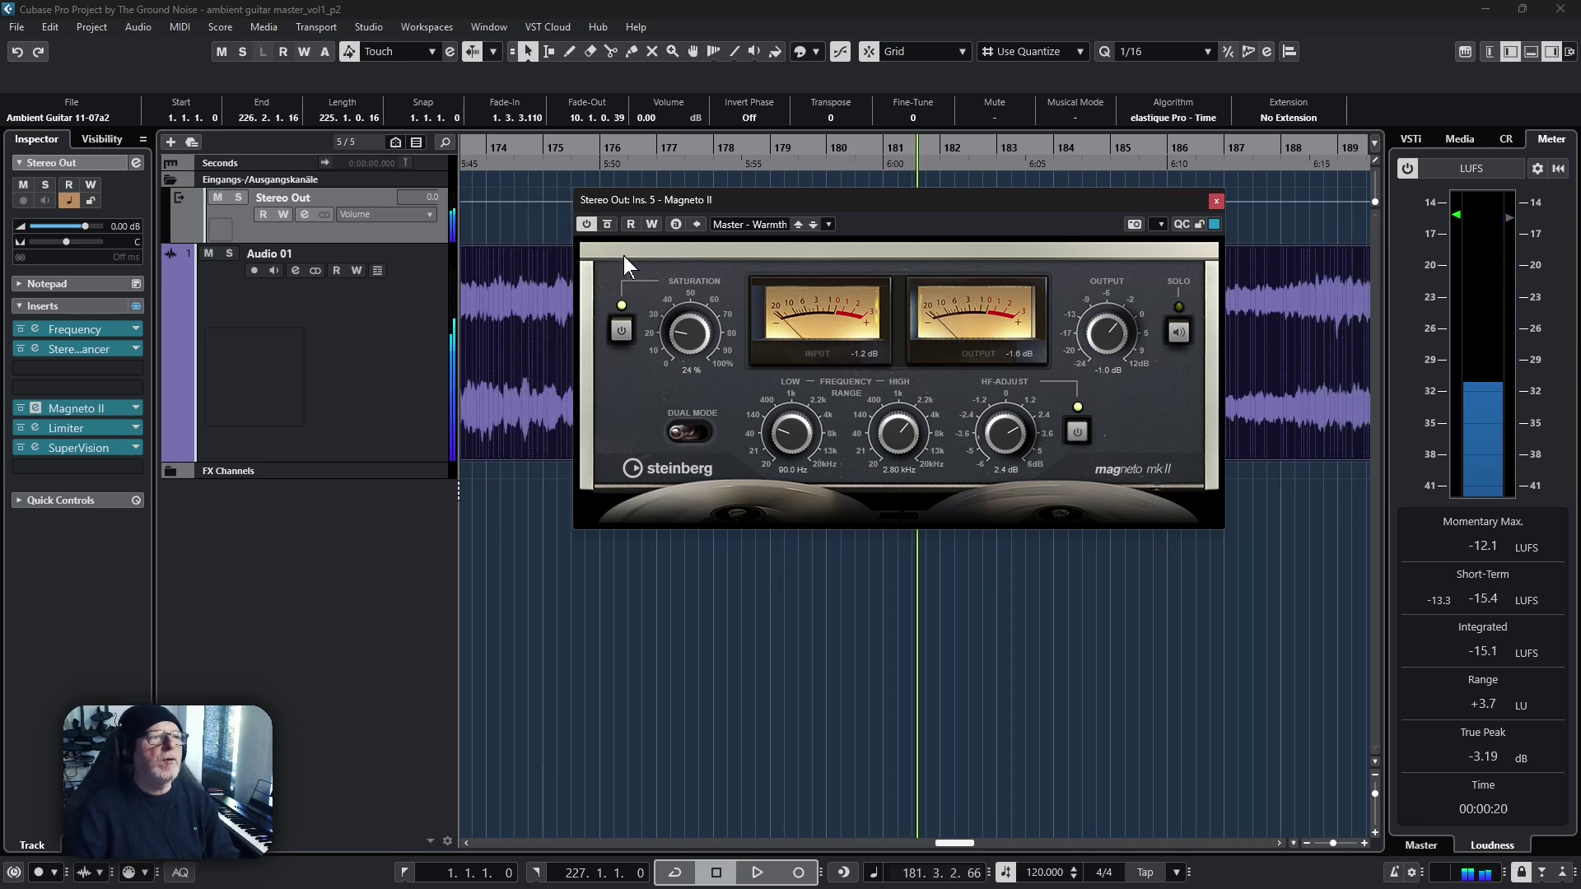